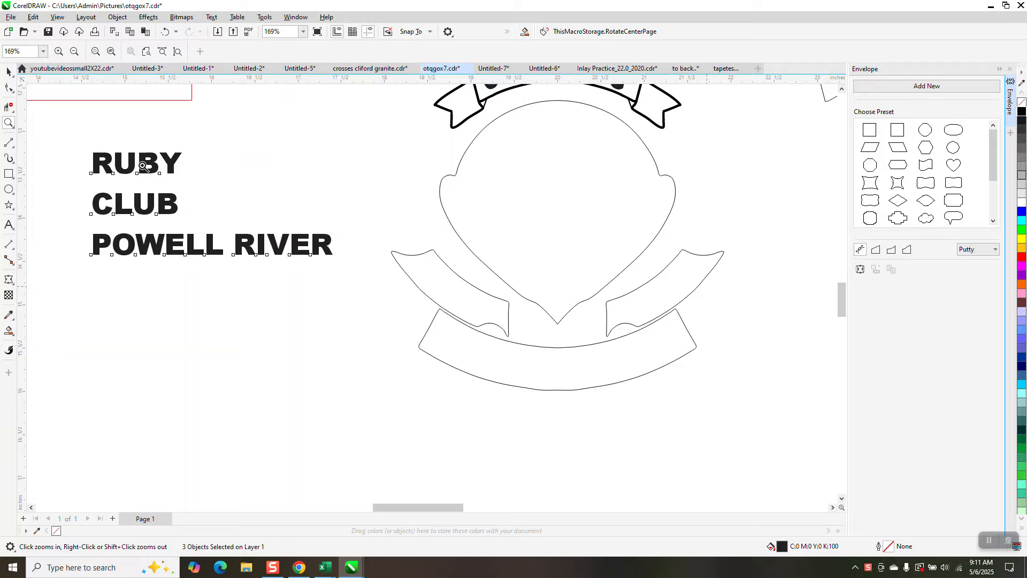
Step: Move the three selected text lines down so they sit beside the lower ribbon banners
click(10, 74)
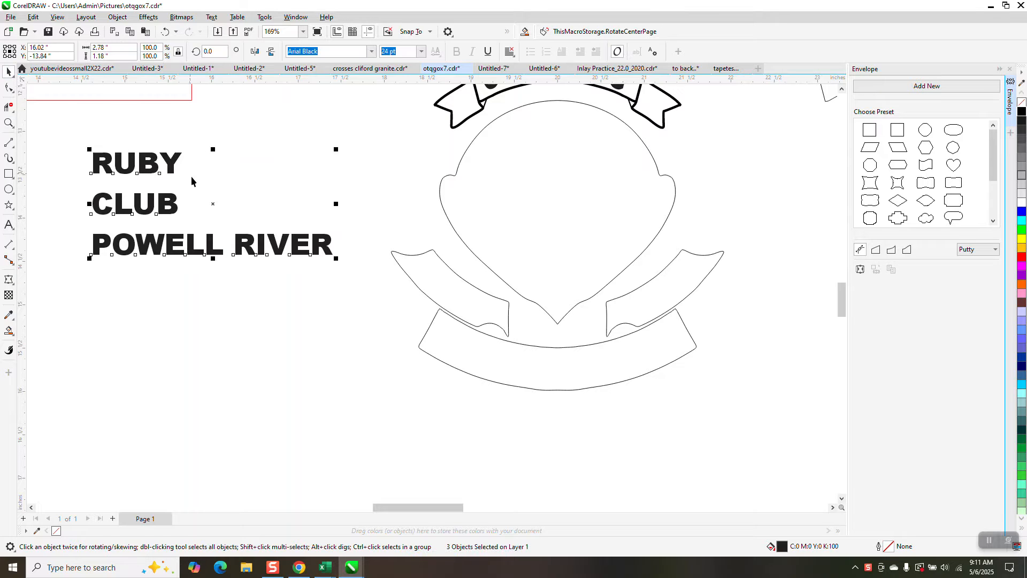
drag(212, 204, 246, 326)
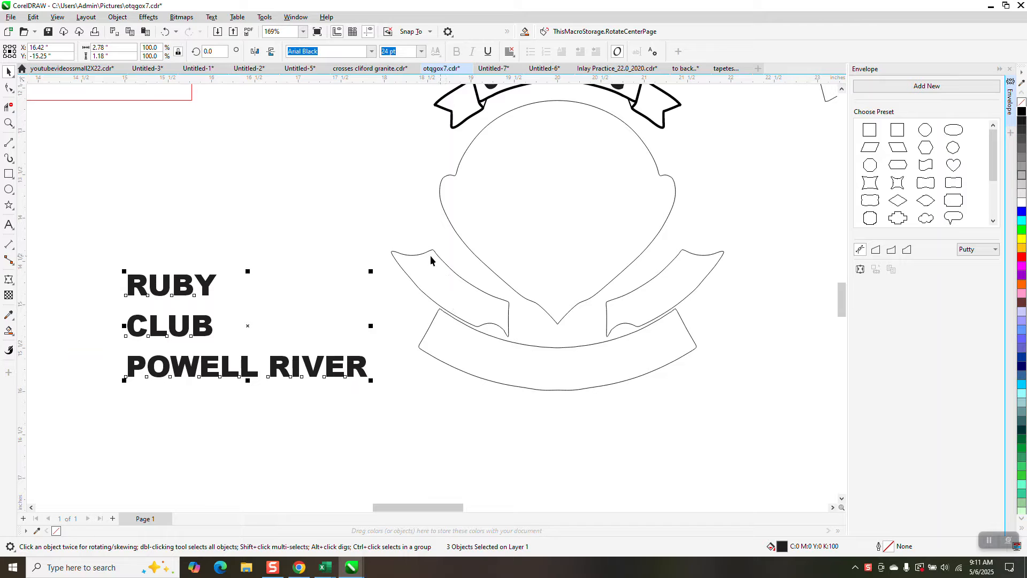
Step: Draw two straight lines across the left ribbon, from its upper fold corner and lower fold corner to the opposite edges, enclosing its middle section
click(9, 124)
drag(356, 223, 553, 381)
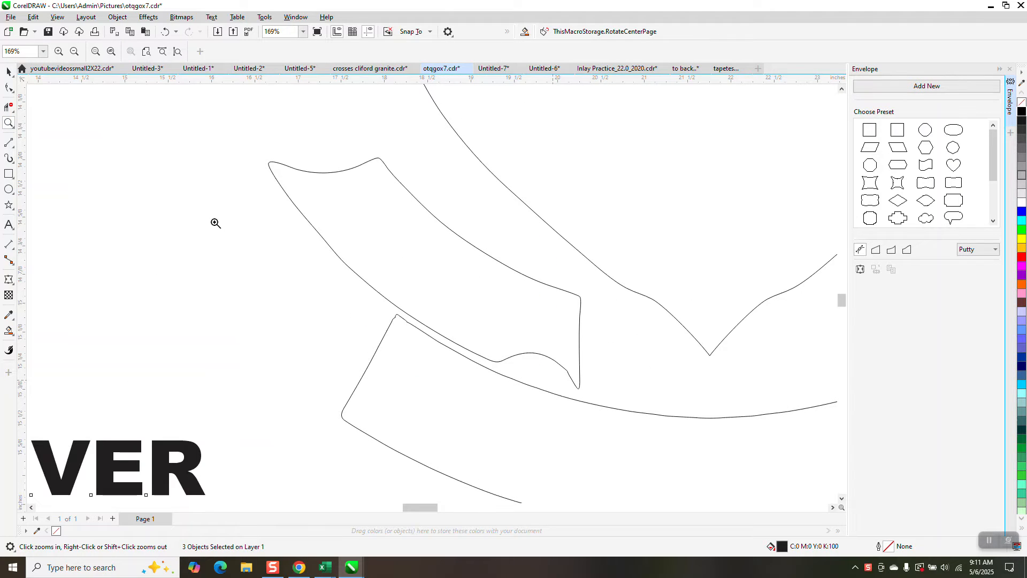
click(15, 151)
click(54, 153)
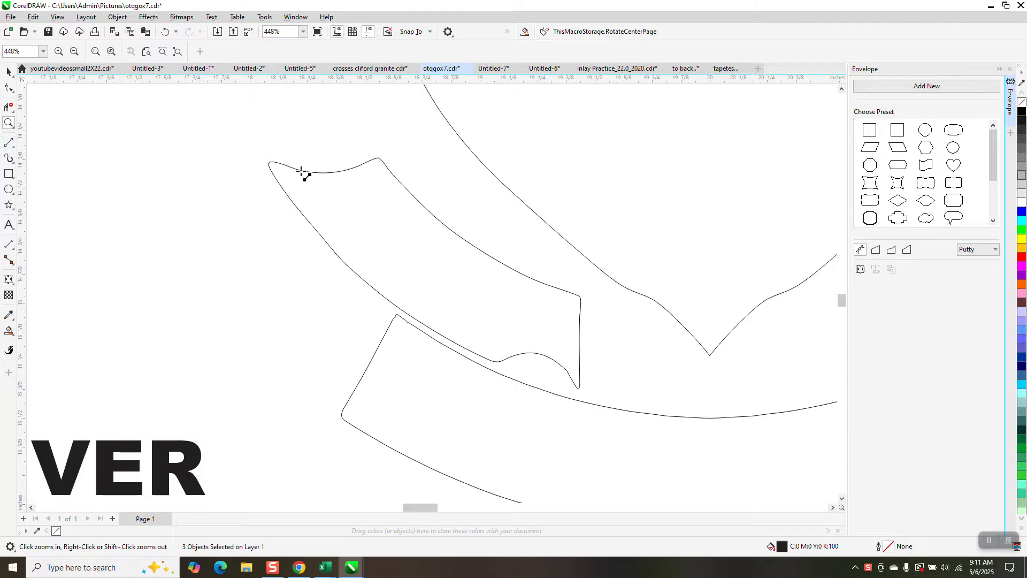
drag(379, 160, 299, 209)
drag(498, 361, 541, 282)
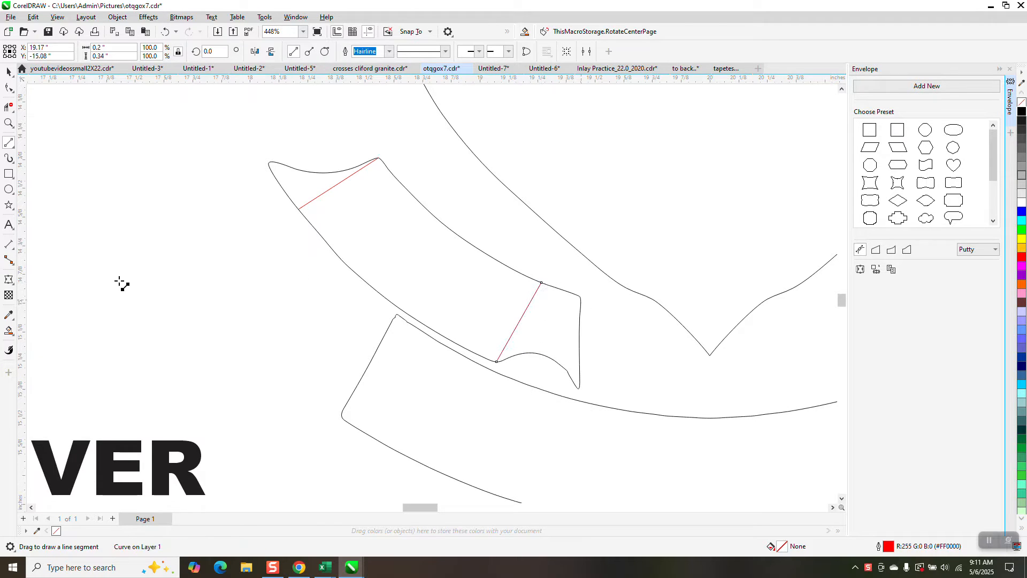
Step: Smart Fill the left ribbon's enclosed middle section in blue and nudge the filled piece left, well clear of the text
click(9, 330)
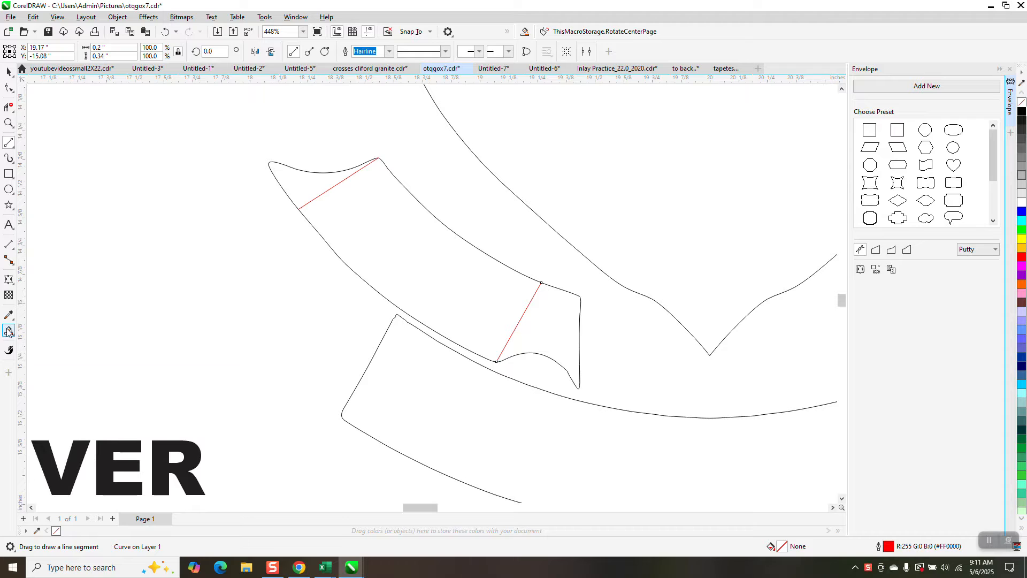
click(440, 257)
scroll(459, 248, down, 4)
key(shift+Left)
key(shift+Left)
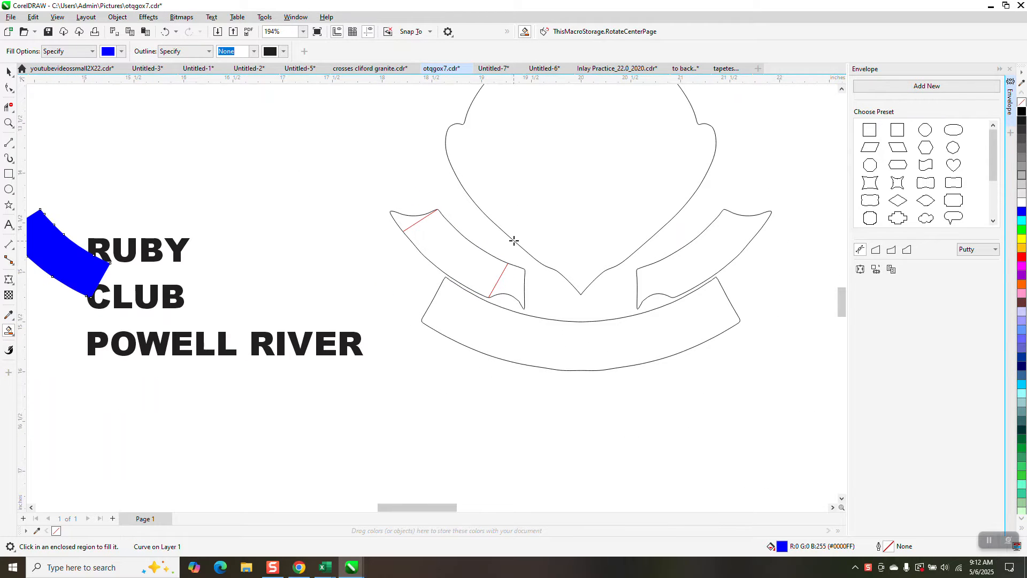
scroll(481, 252, down, 2)
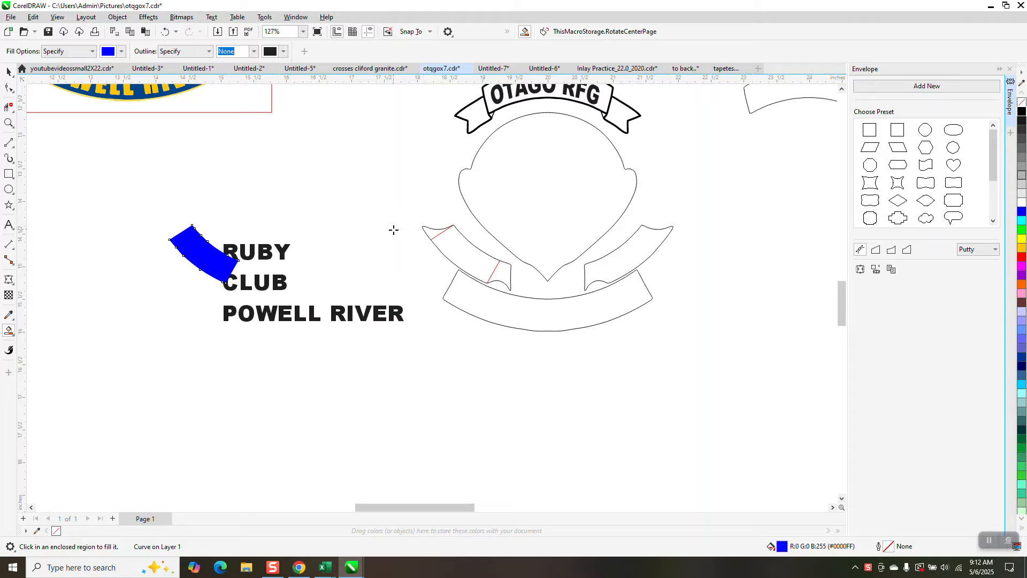
key(shift+Left)
key(shift+Left)
scroll(393, 231, down, 3)
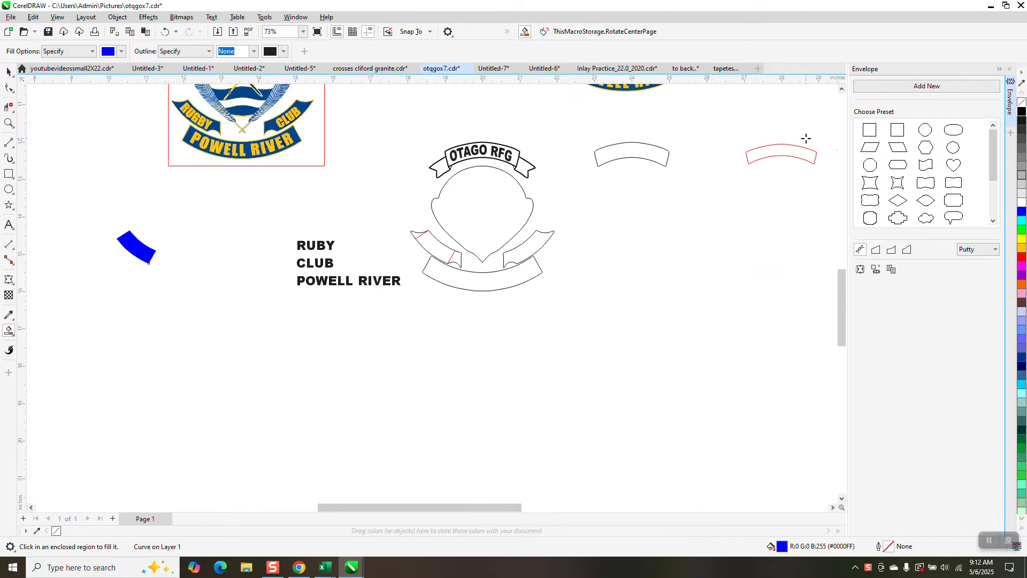
Step: Replace the blue piece's fill with a black hairline outline and apply a one-step inside contour with a 0.05" offset
click(7, 72)
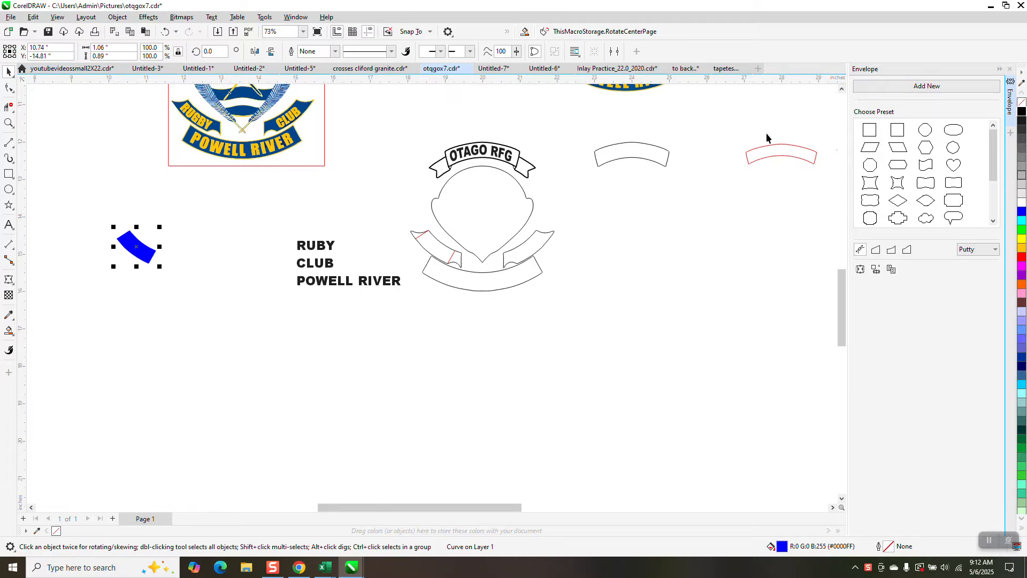
click(1022, 102)
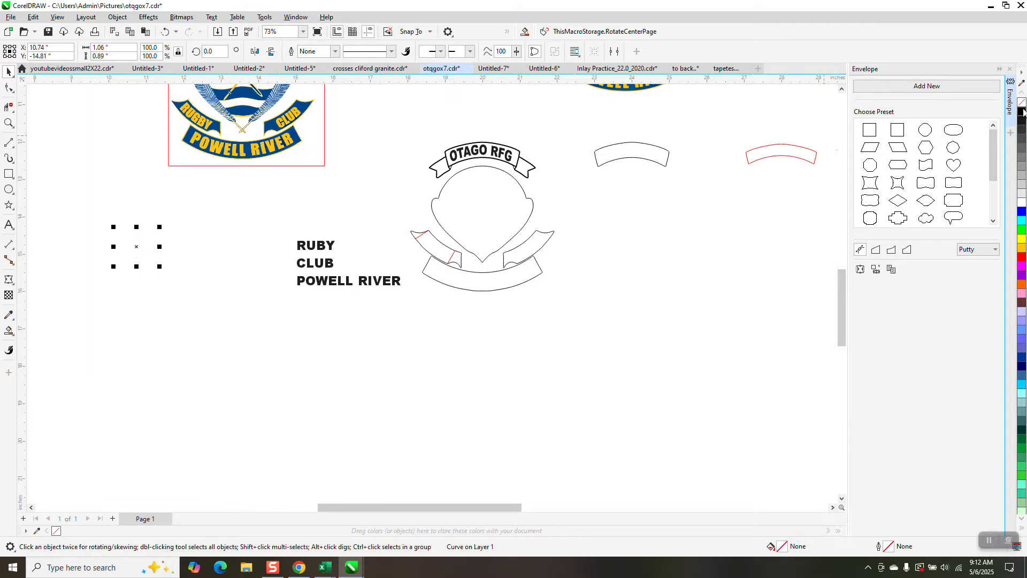
right_click(1022, 111)
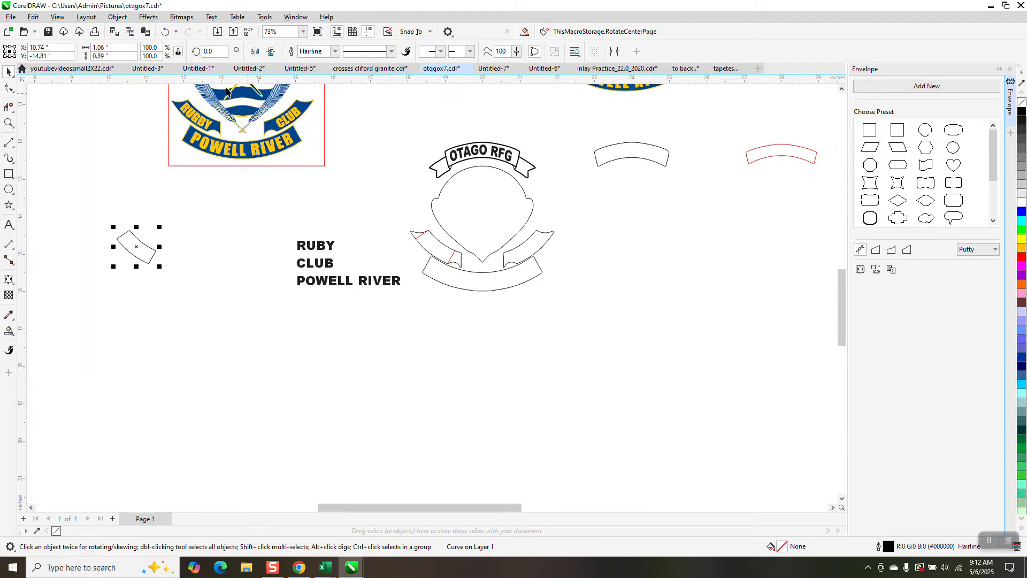
click(148, 17)
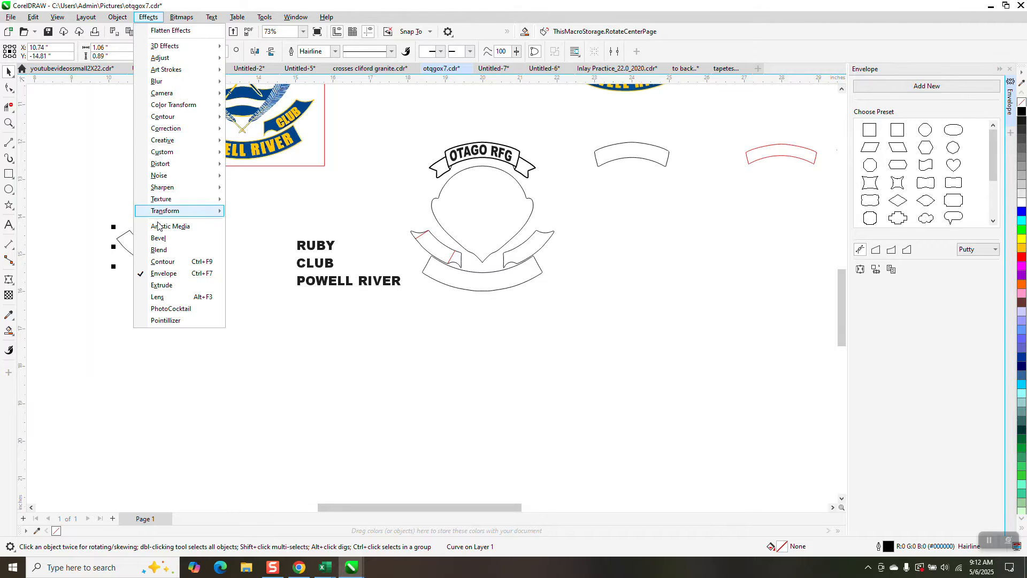
click(170, 262)
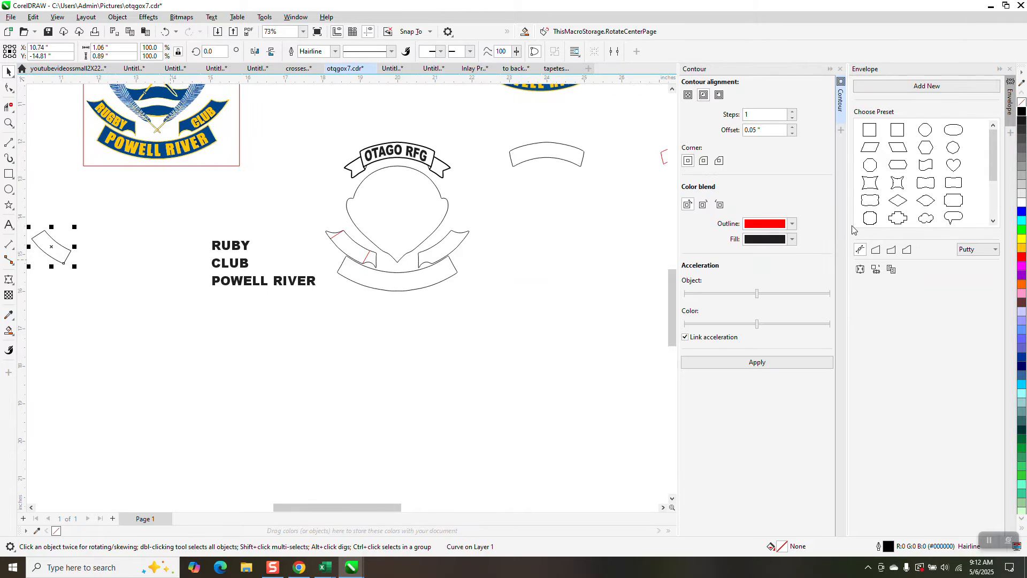
click(756, 362)
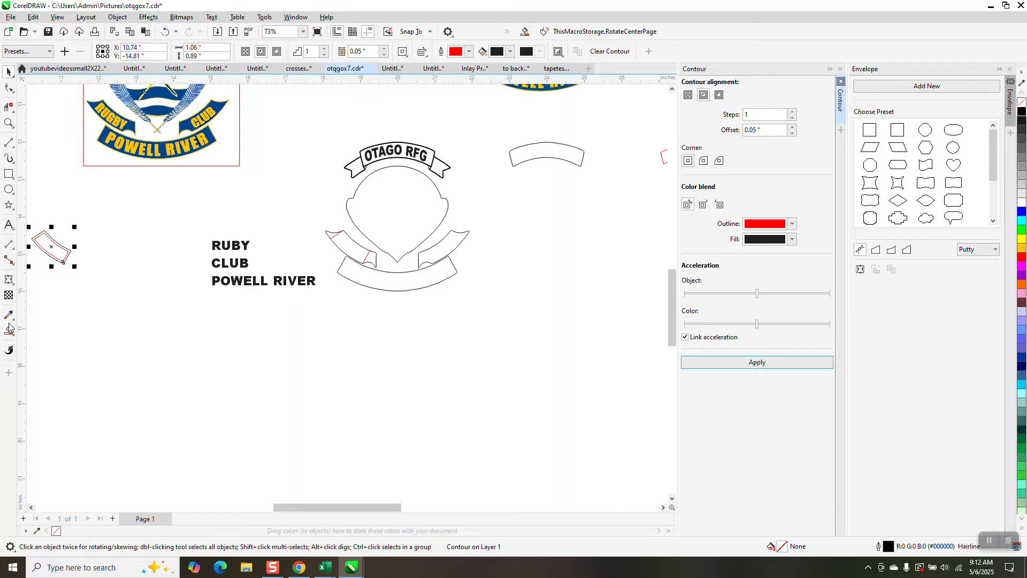
Step: Smart Fill the area inside the red contour in blue and nudge the filled shape right, next to the text
click(9, 123)
drag(30, 227, 111, 279)
click(8, 331)
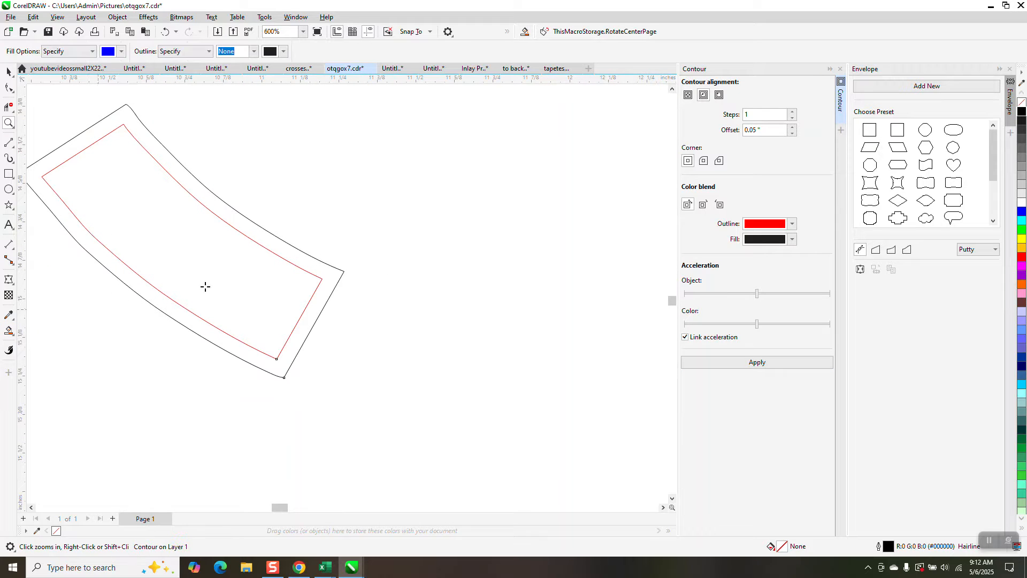
click(213, 280)
scroll(195, 283, down, 6)
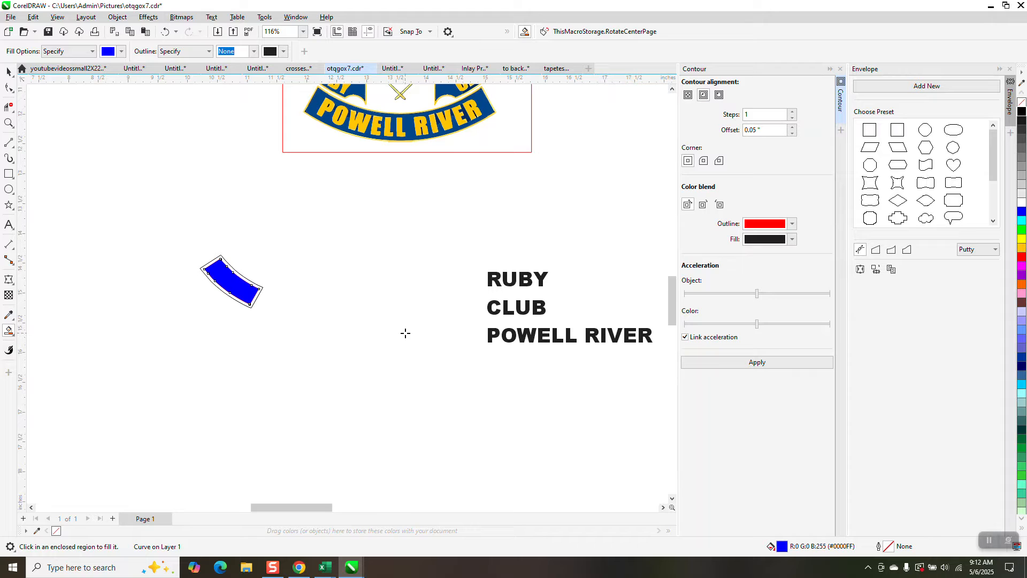
key(shift+Right)
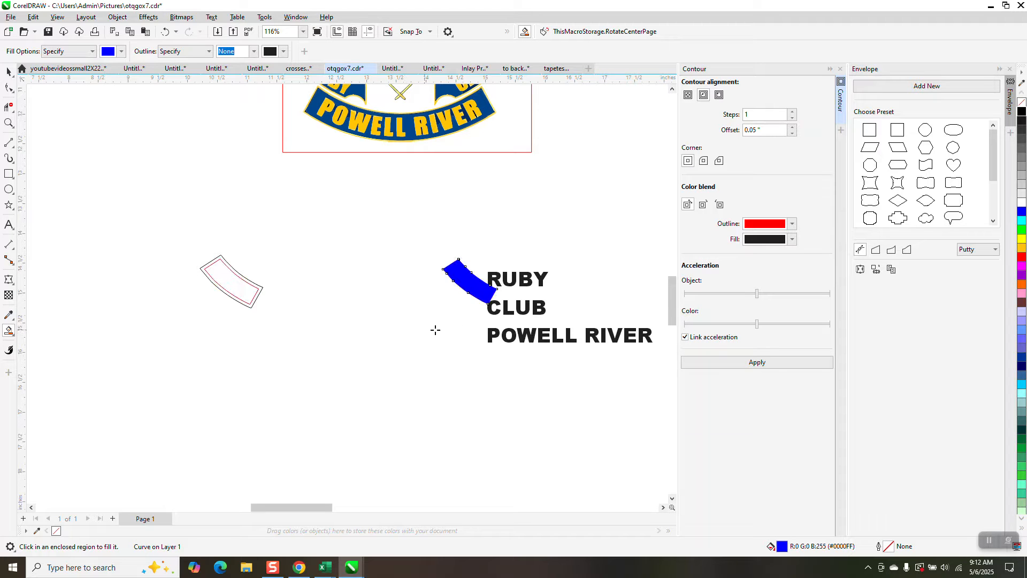
Step: Move CLUB below POWELL RIVER and place RUBY over the upper edge of the blue curved shape
click(9, 71)
click(541, 286)
drag(541, 286, 516, 390)
drag(539, 312, 573, 404)
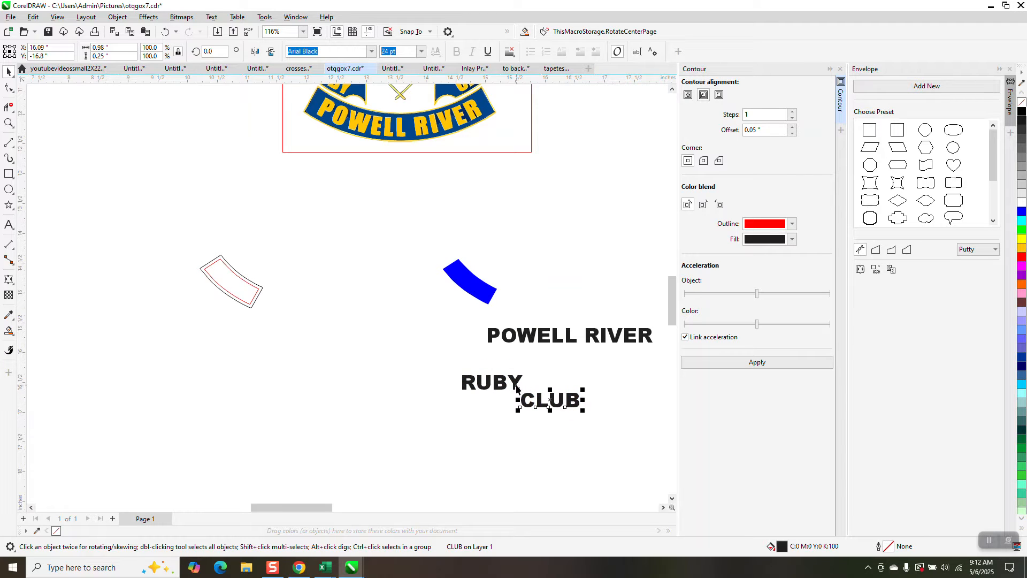
drag(515, 387, 526, 271)
Step: Rotate RUBY to 322.13 degrees and replace the blue curved shape's fill with a black hairline outline
click(504, 259)
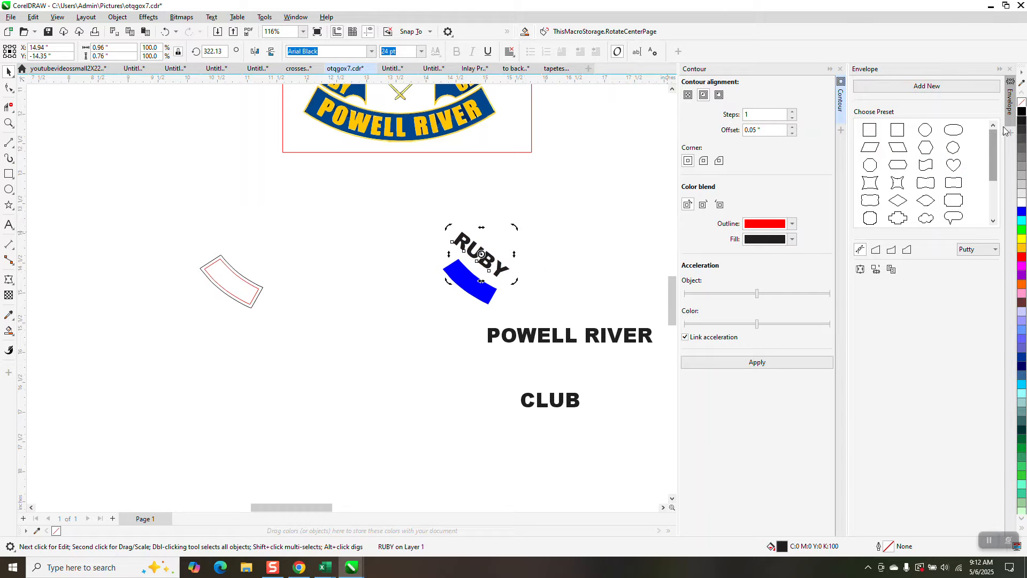
click(495, 299)
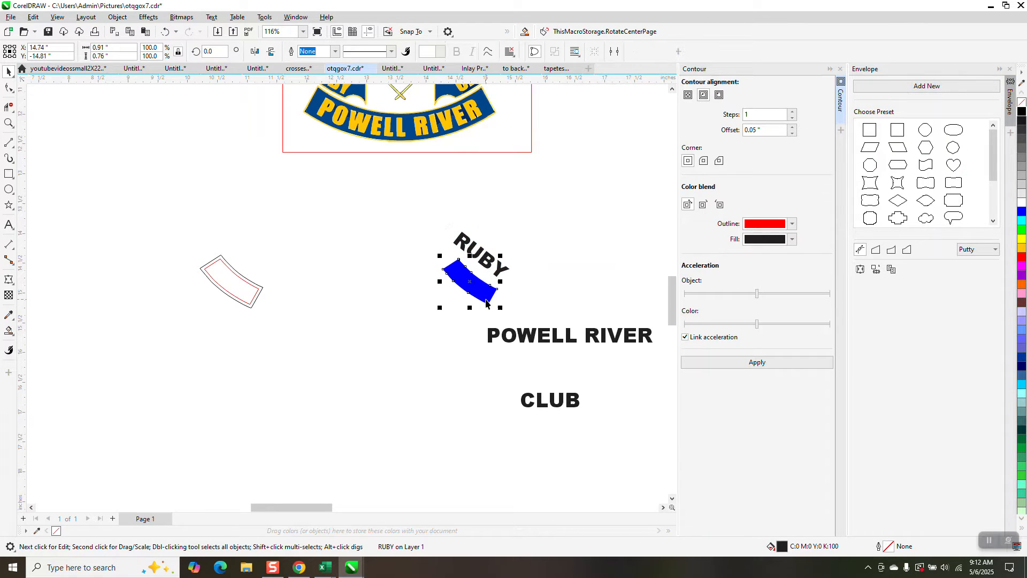
click(1021, 102)
right_click(1021, 112)
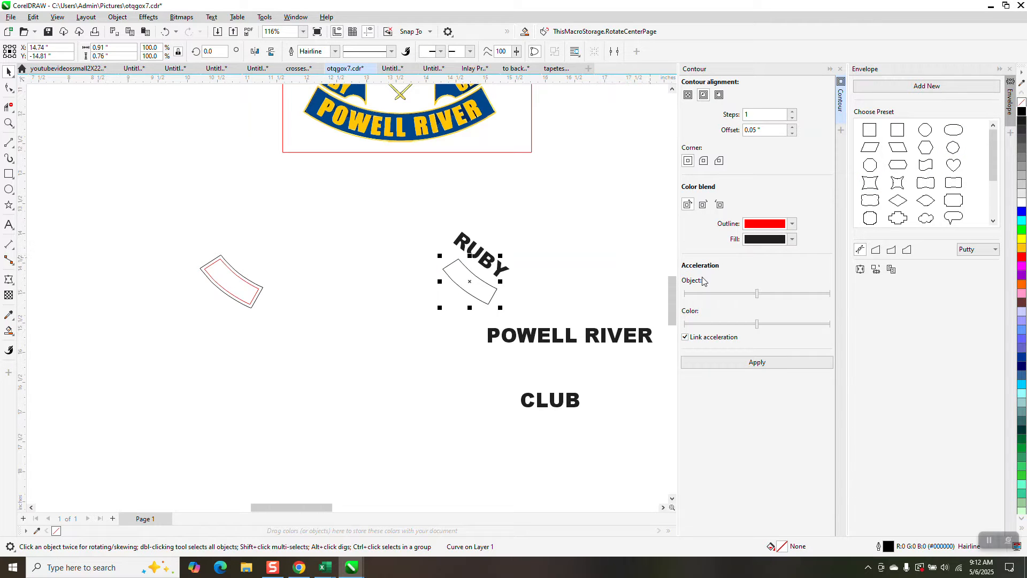
click(876, 268)
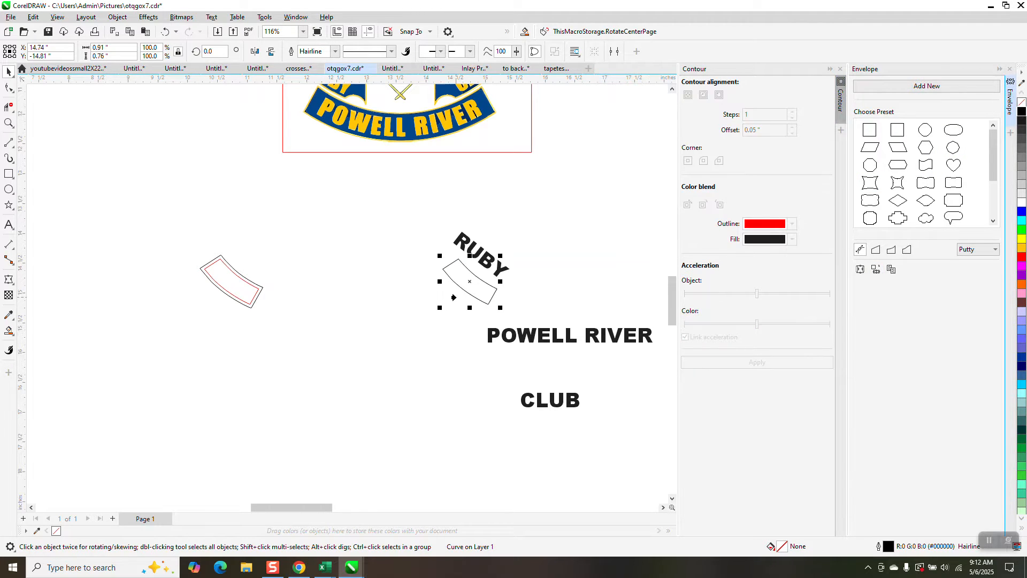
click(467, 289)
click(587, 311)
click(513, 285)
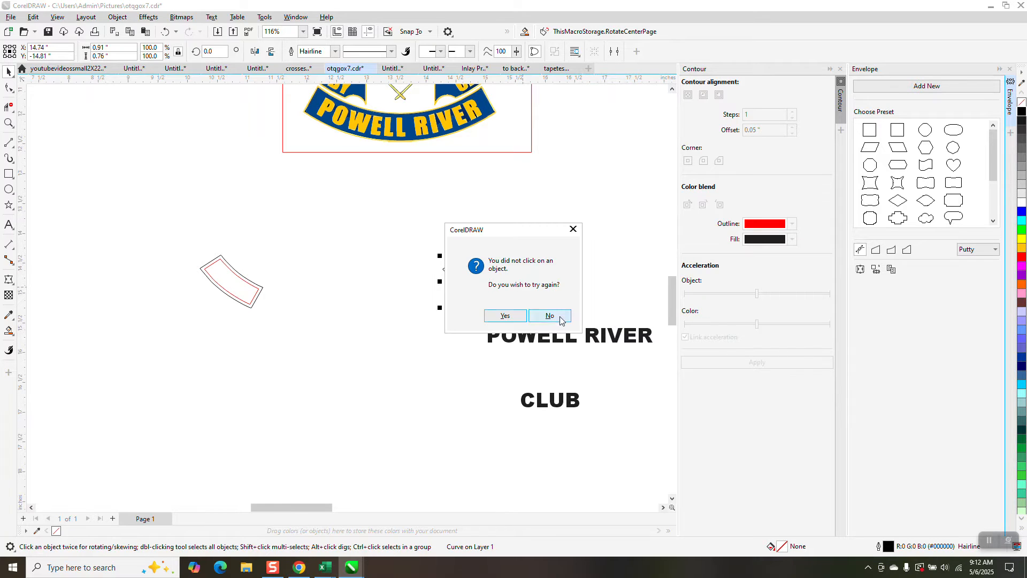
click(550, 316)
Step: Create an envelope on the rotated RUBY text from the small curved outline beneath it
click(508, 270)
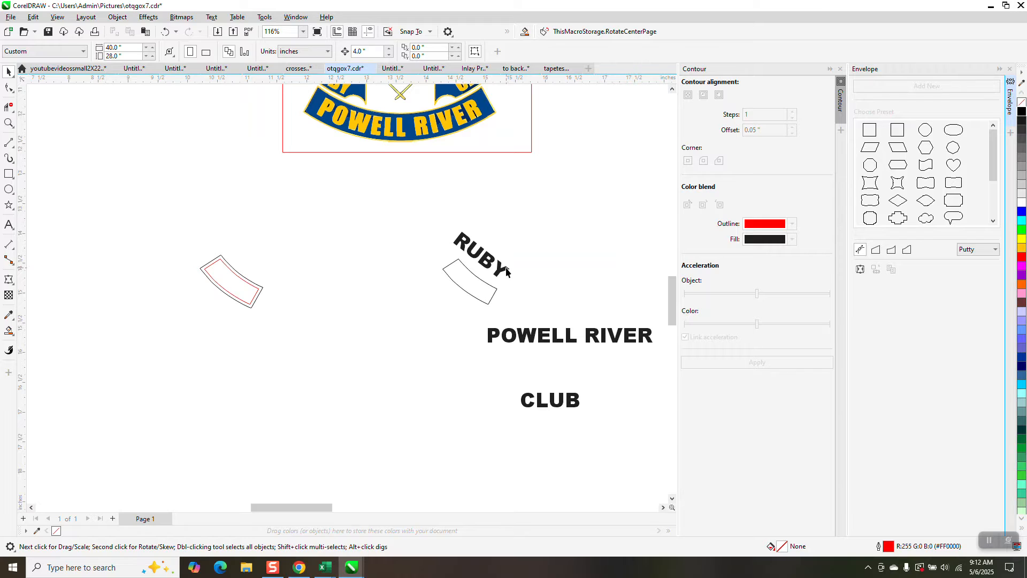
click(509, 271)
click(876, 269)
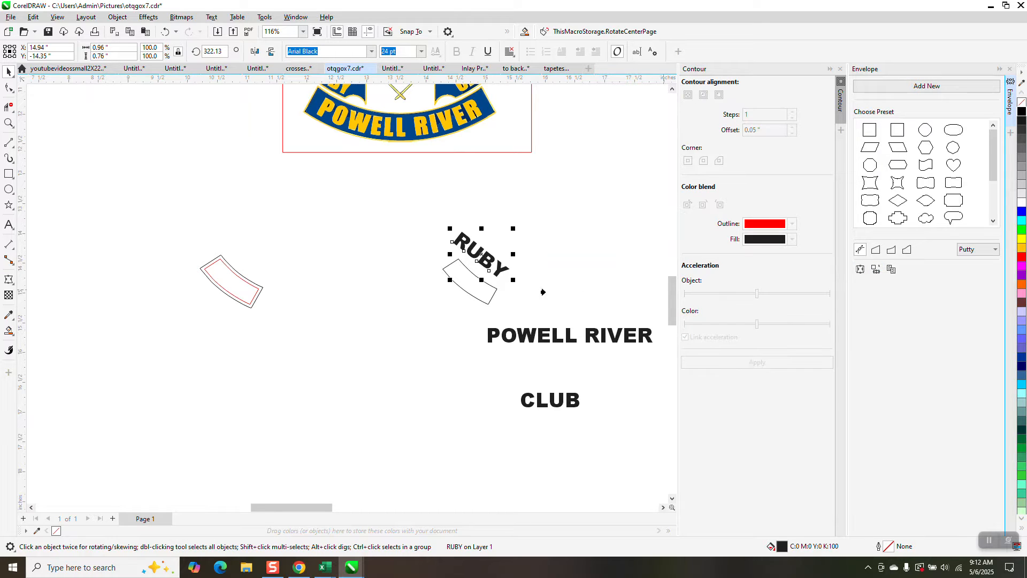
click(480, 295)
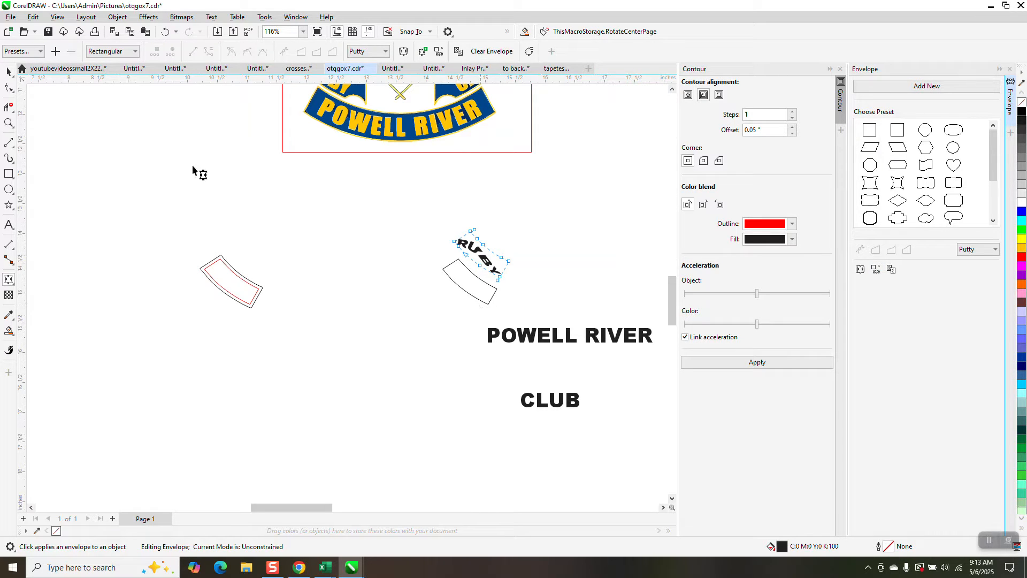
Step: Undo the RUBY envelope, the curved shape's fill and outline changes, and the text rotation
click(167, 32)
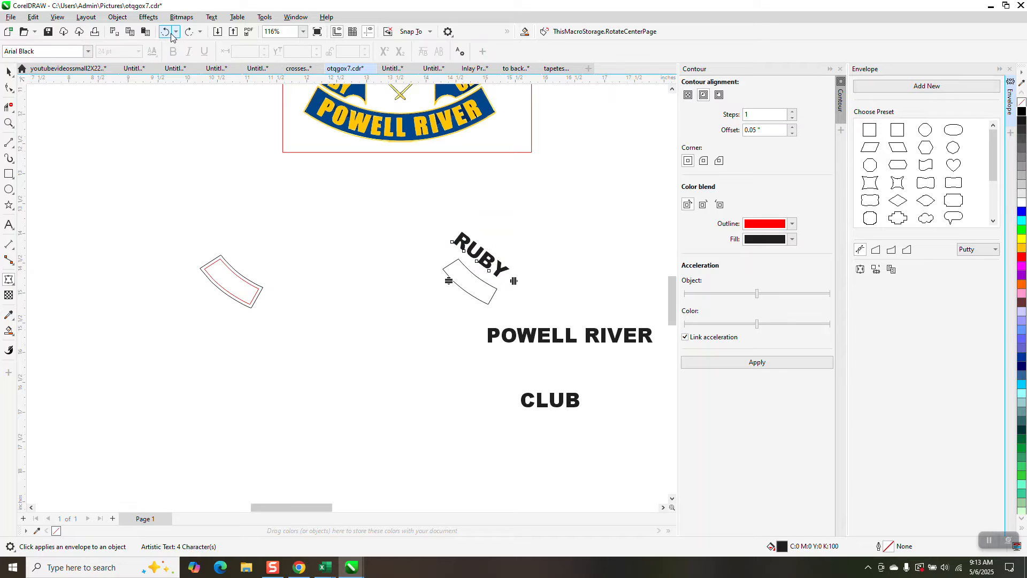
click(170, 32)
click(170, 32)
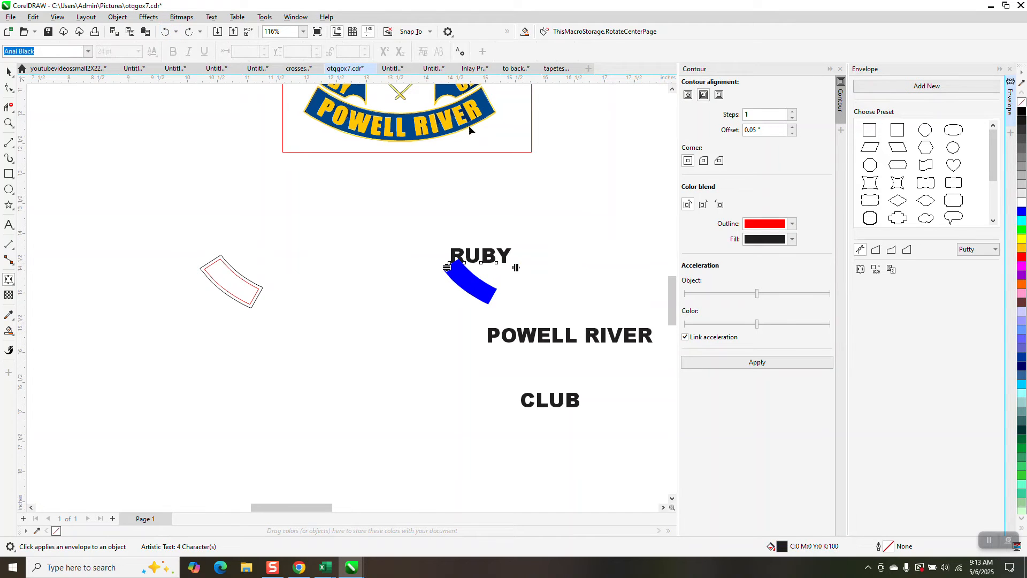
drag(491, 256, 485, 219)
click(4, 70)
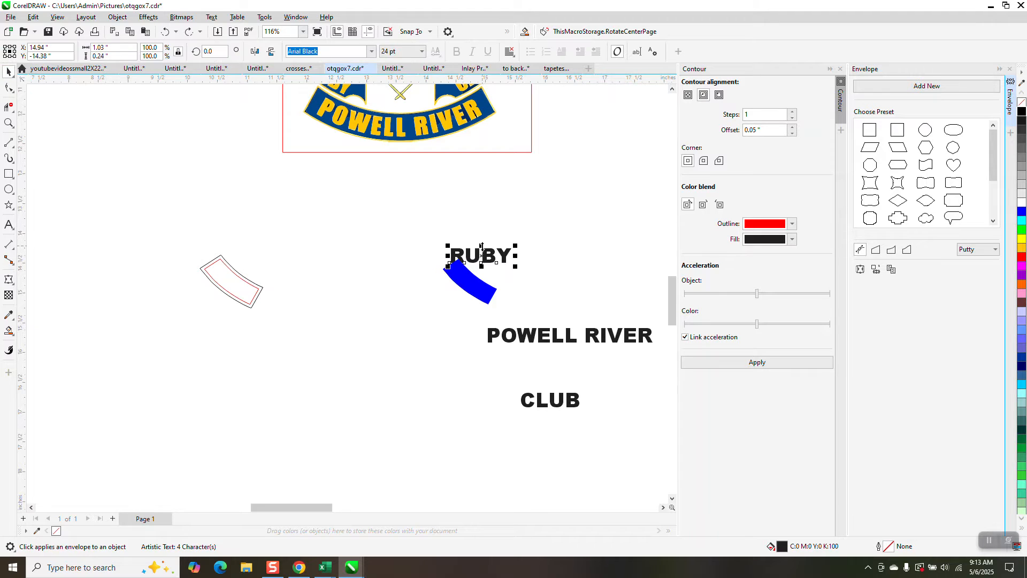
drag(481, 244, 483, 216)
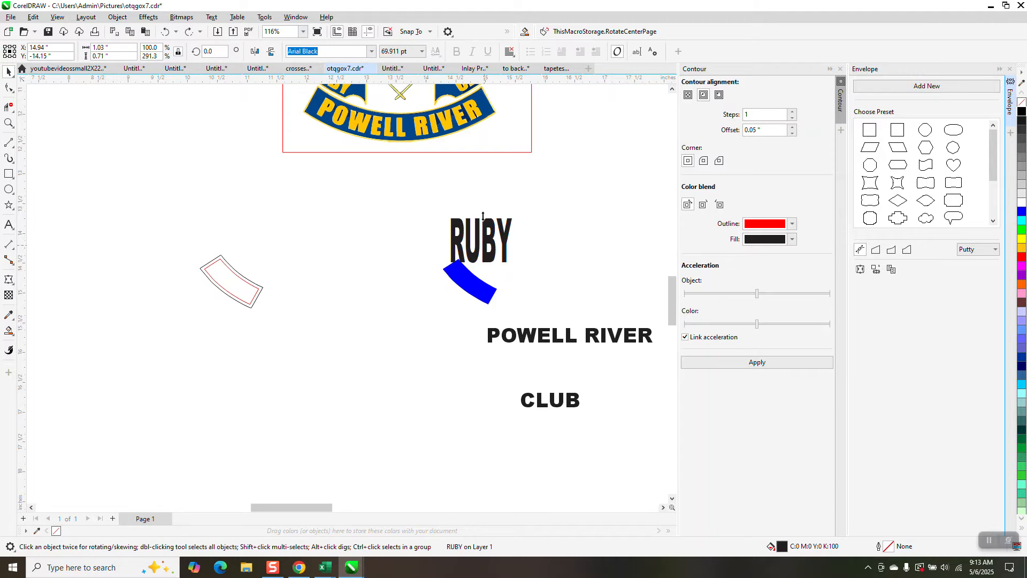
click(166, 31)
Step: Move RUBY just above the blue curved shape and replace the shape's fill with a black hairline outline
drag(481, 256, 478, 235)
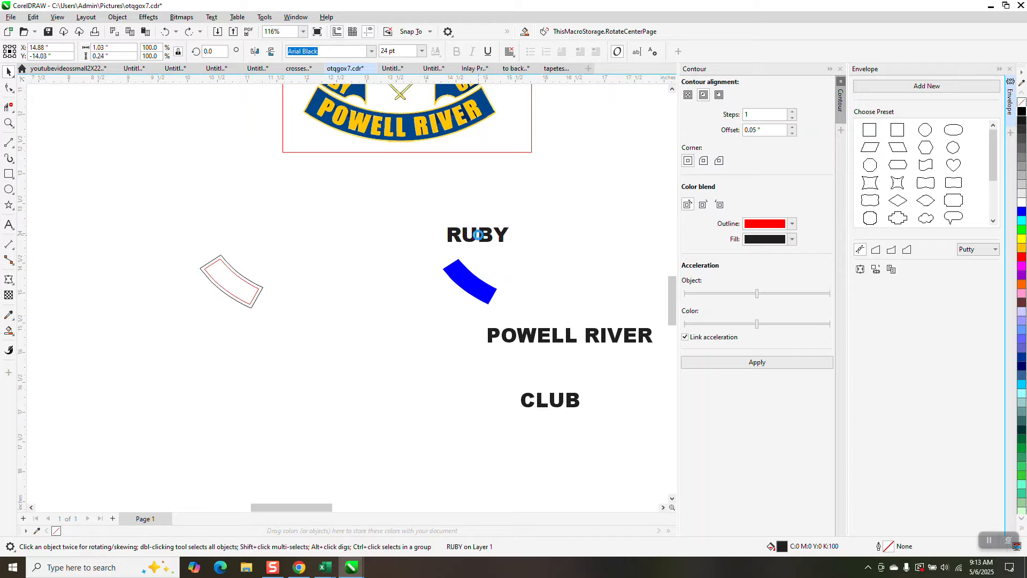
click(473, 289)
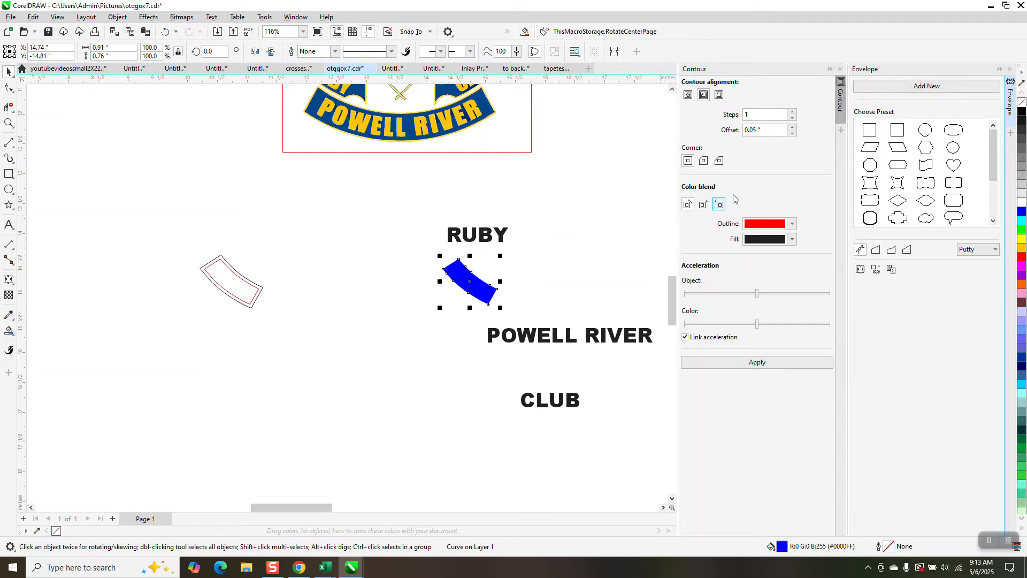
click(1020, 103)
right_click(1021, 111)
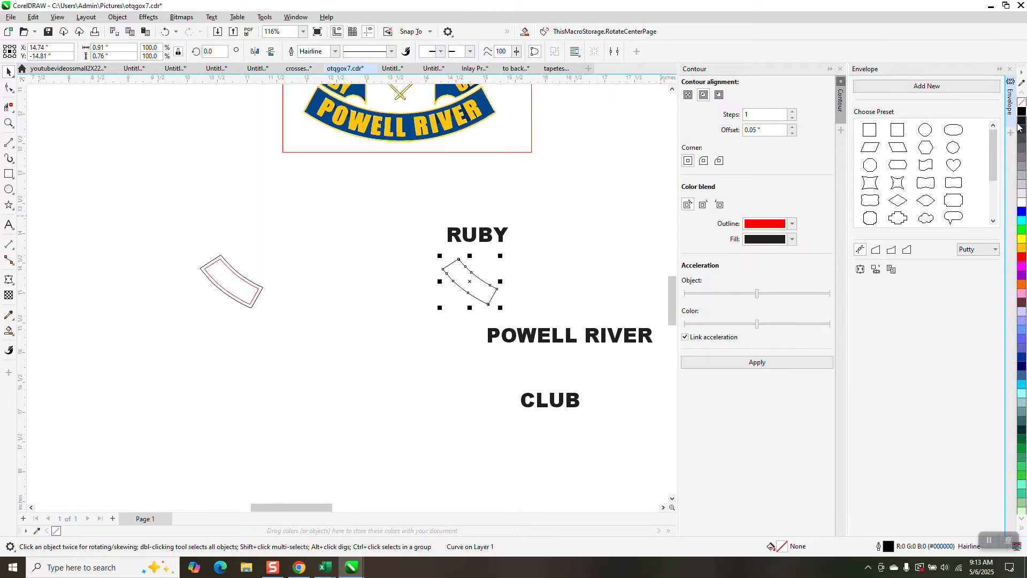
click(876, 270)
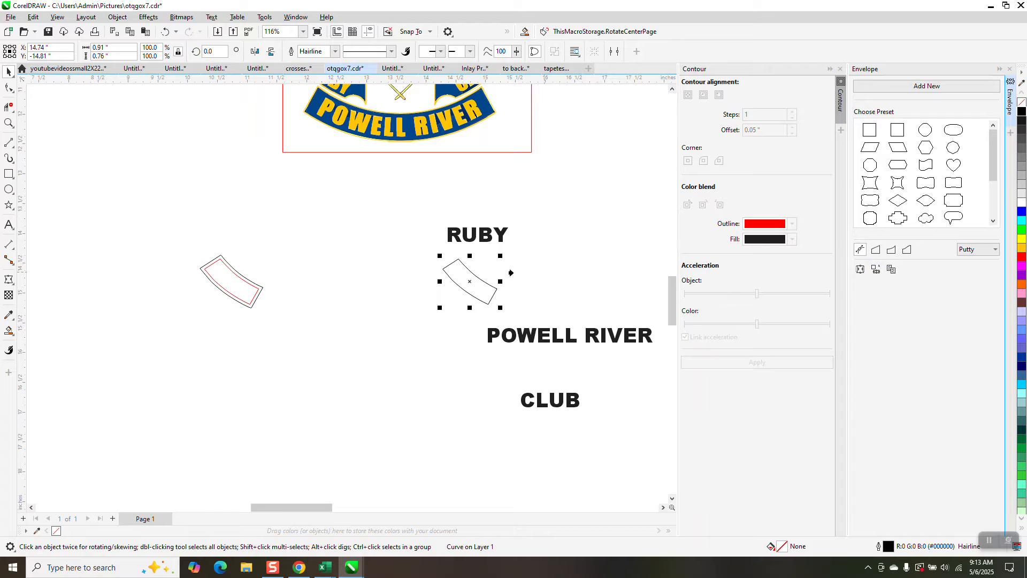
click(472, 290)
click(582, 309)
click(10, 75)
click(537, 215)
click(556, 316)
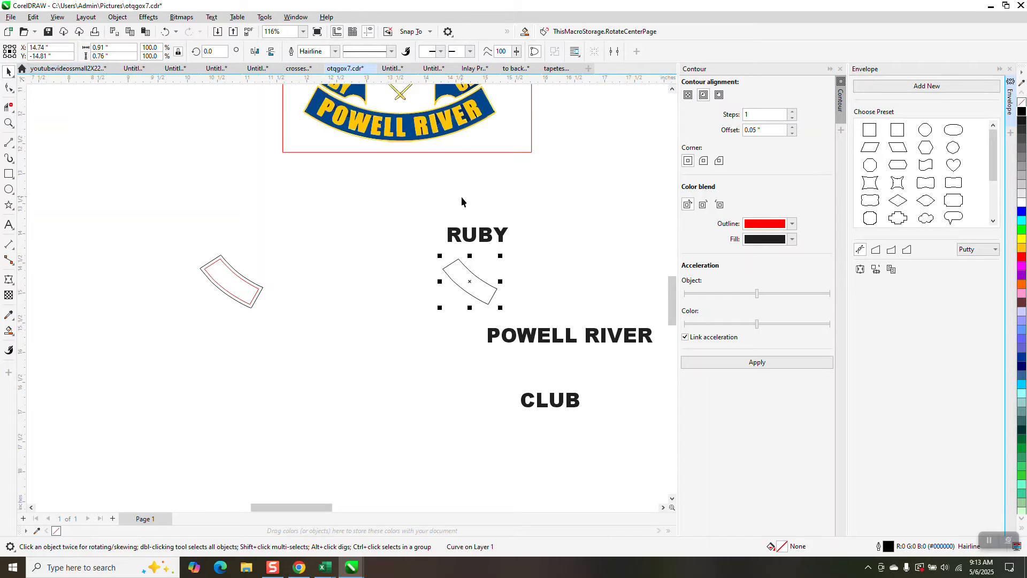
Step: Try an envelope on the unrotated RUBY text from the curved outline beneath it, and undo it
click(499, 235)
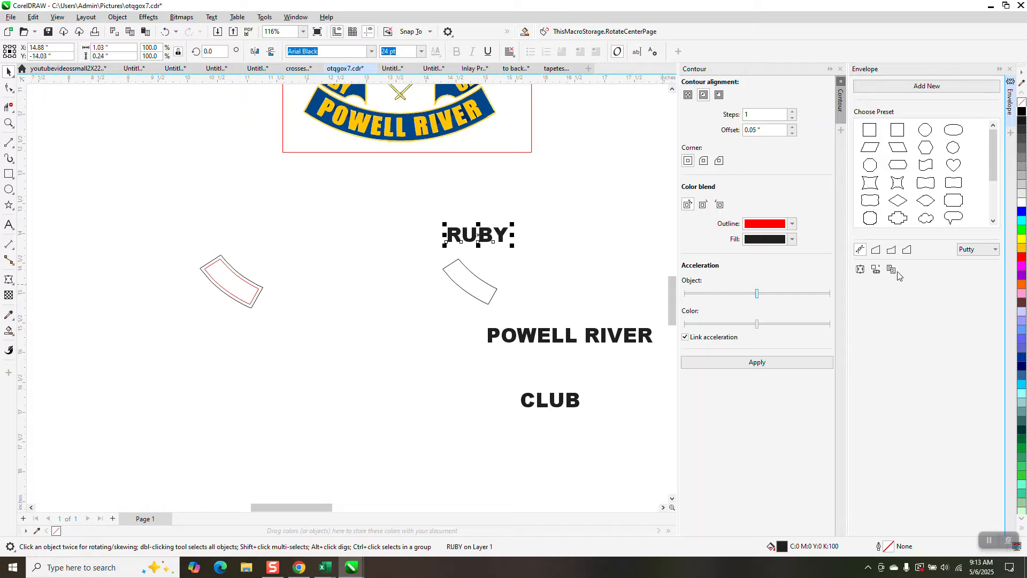
click(876, 270)
click(472, 289)
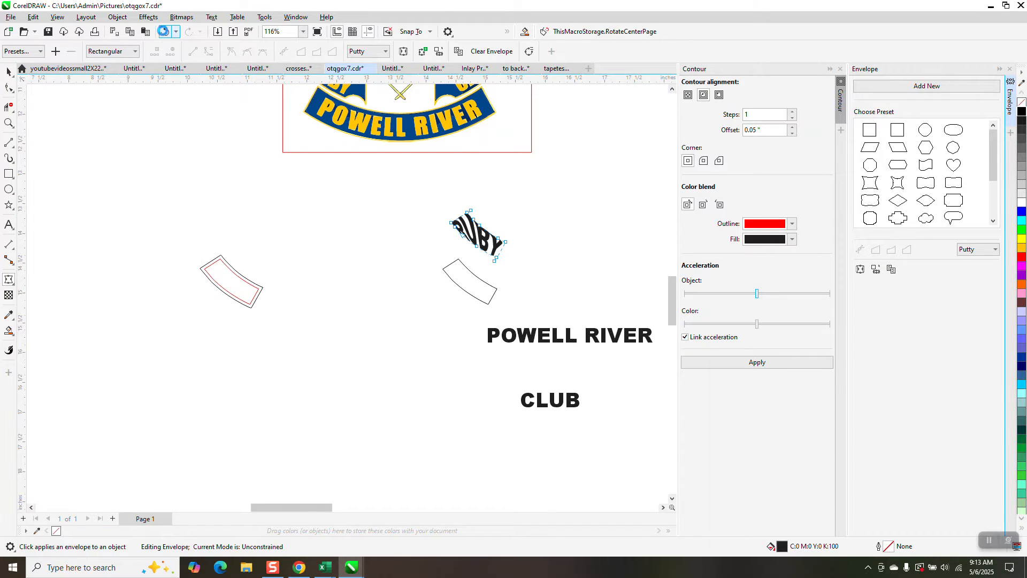
click(165, 31)
click(9, 71)
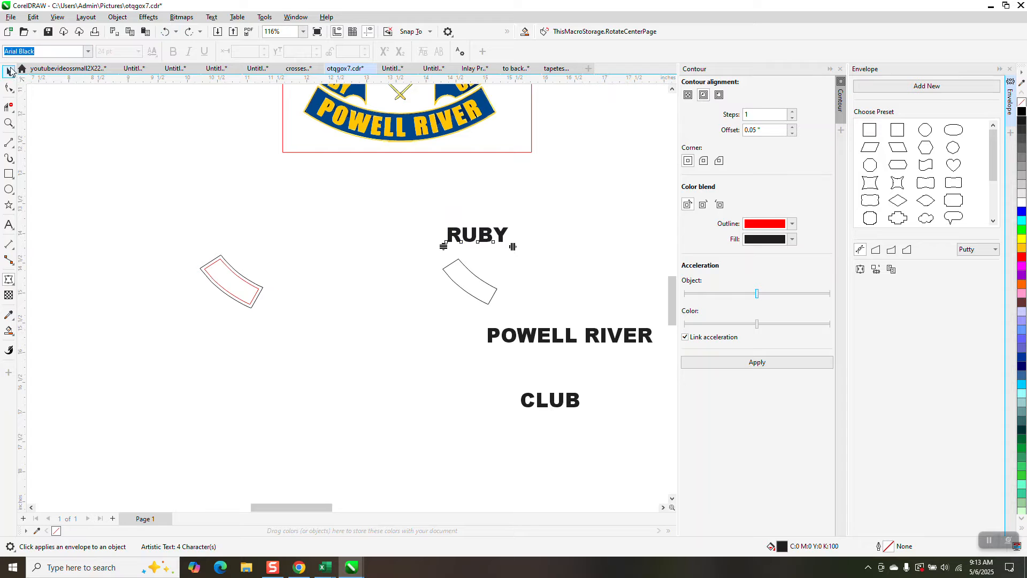
Step: Rotate the RUBY text to 324.22 degrees so it slopes like the curved outline beneath it
click(504, 230)
drag(513, 224, 535, 247)
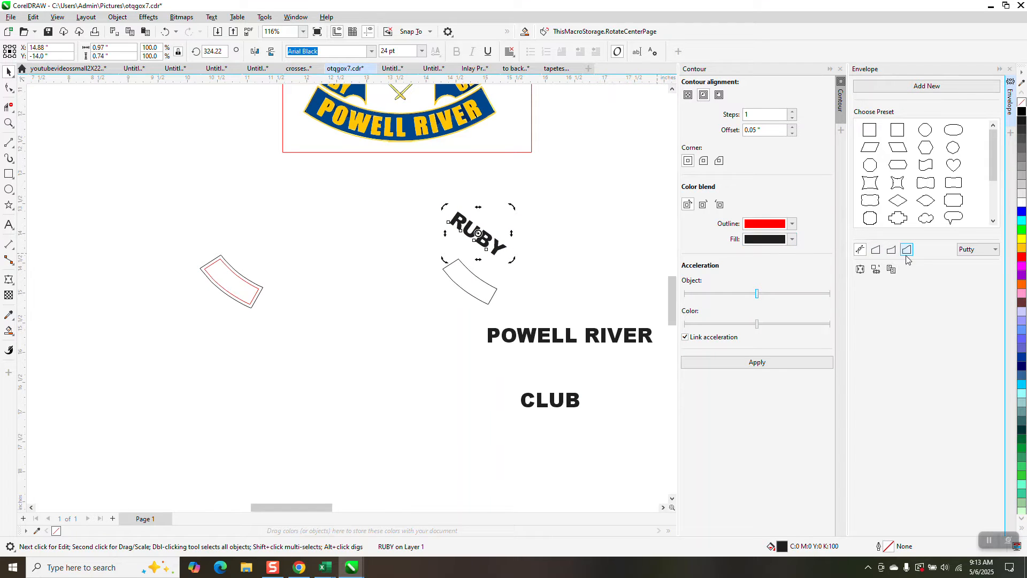
Step: Try an envelope on the rotated RUBY with Original mapping mode, undo it, and keep the text's rotation
click(997, 251)
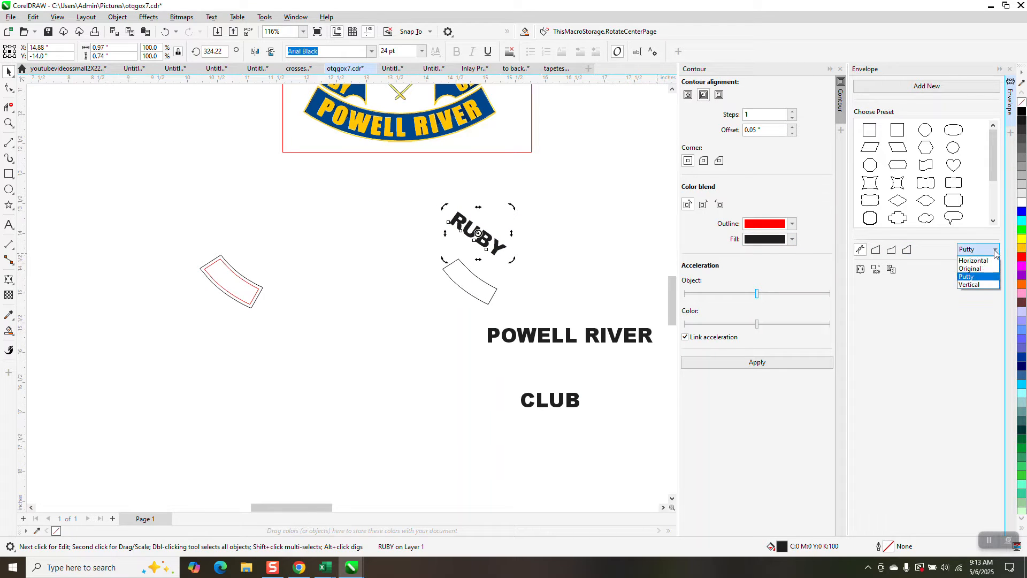
click(970, 268)
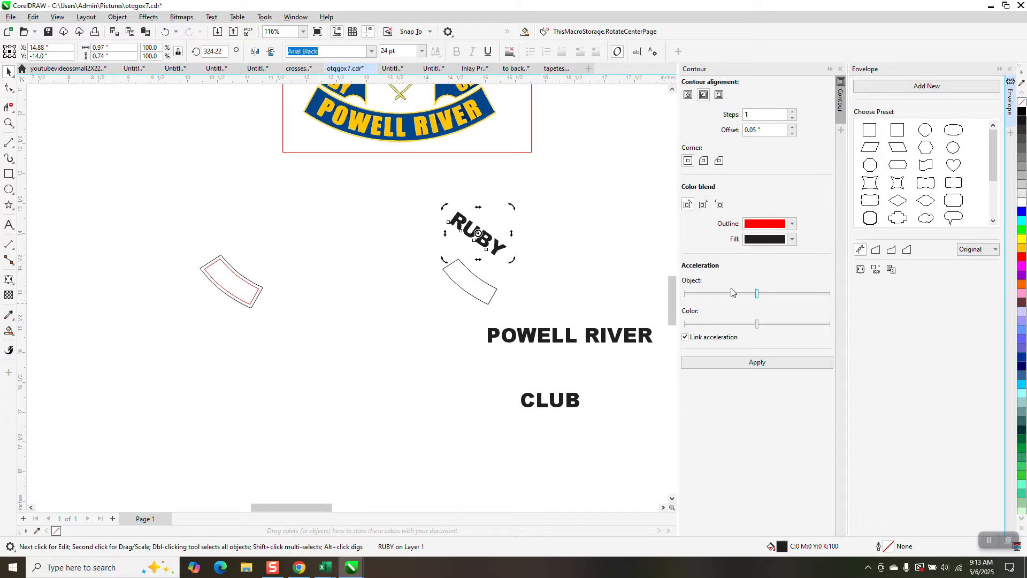
click(860, 269)
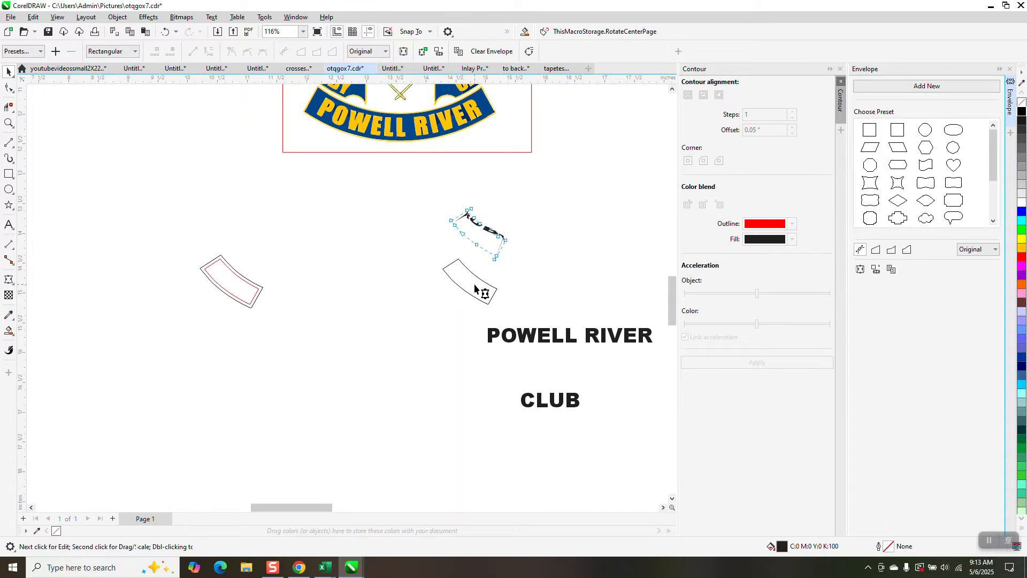
click(165, 32)
click(165, 33)
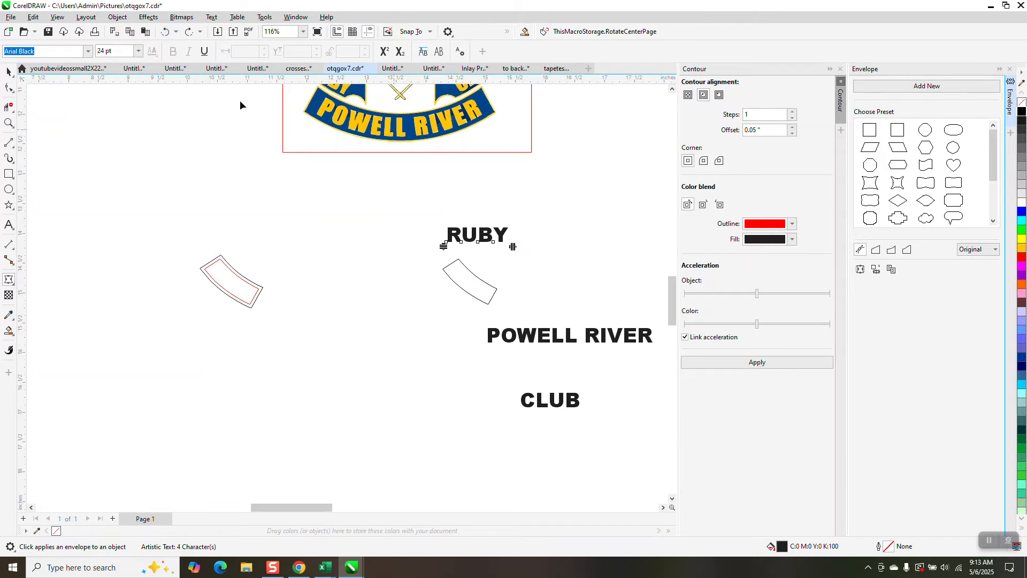
click(189, 32)
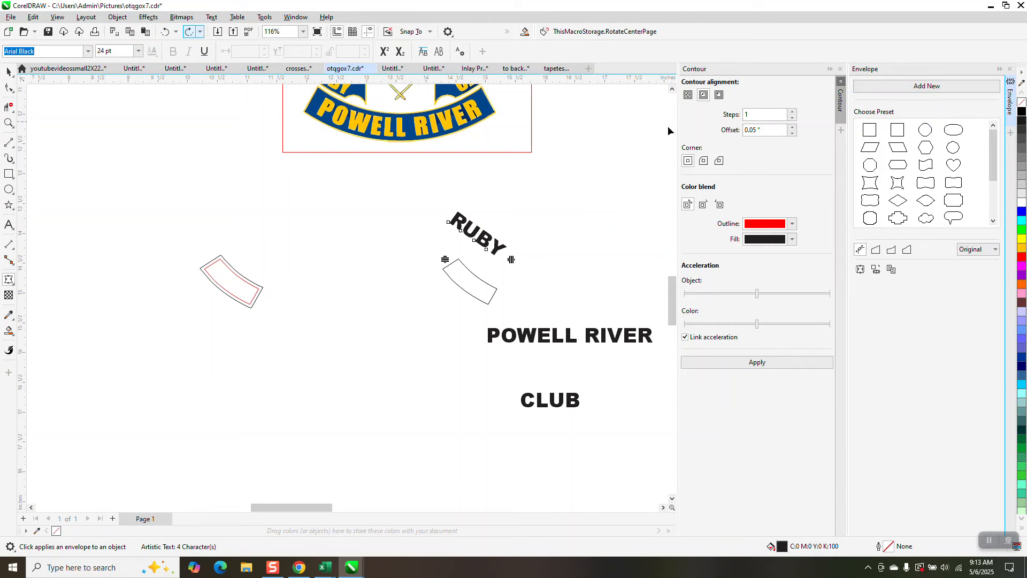
Step: Try an envelope on the rotated RUBY from the curved outline with Vertical mapping mode, and undo it
click(997, 252)
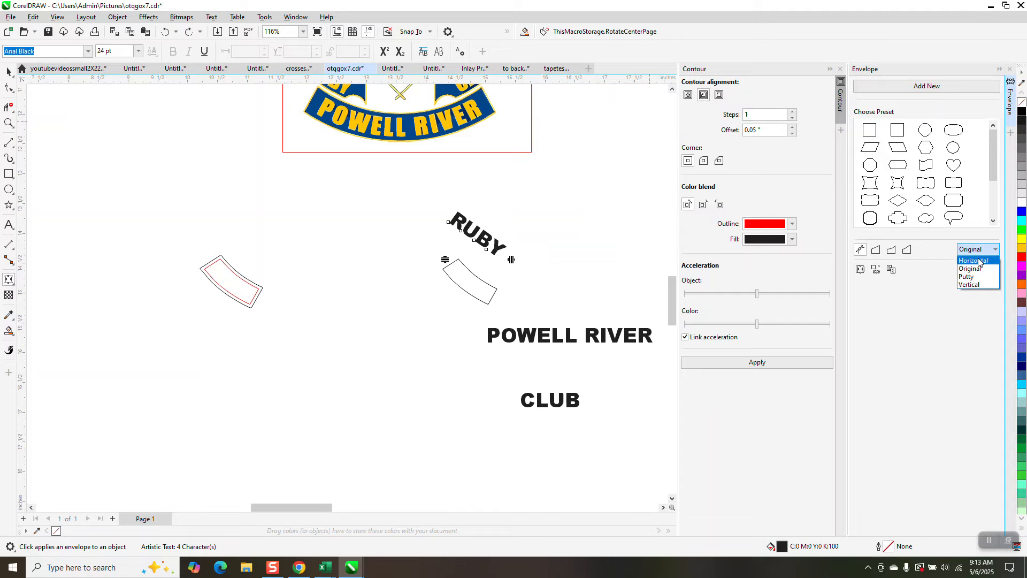
click(971, 285)
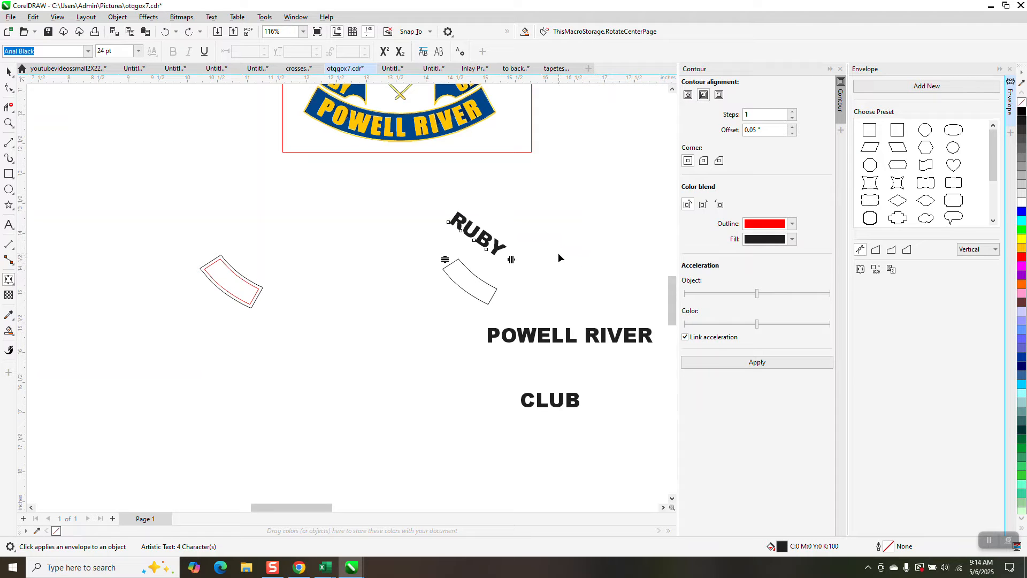
click(8, 71)
click(880, 272)
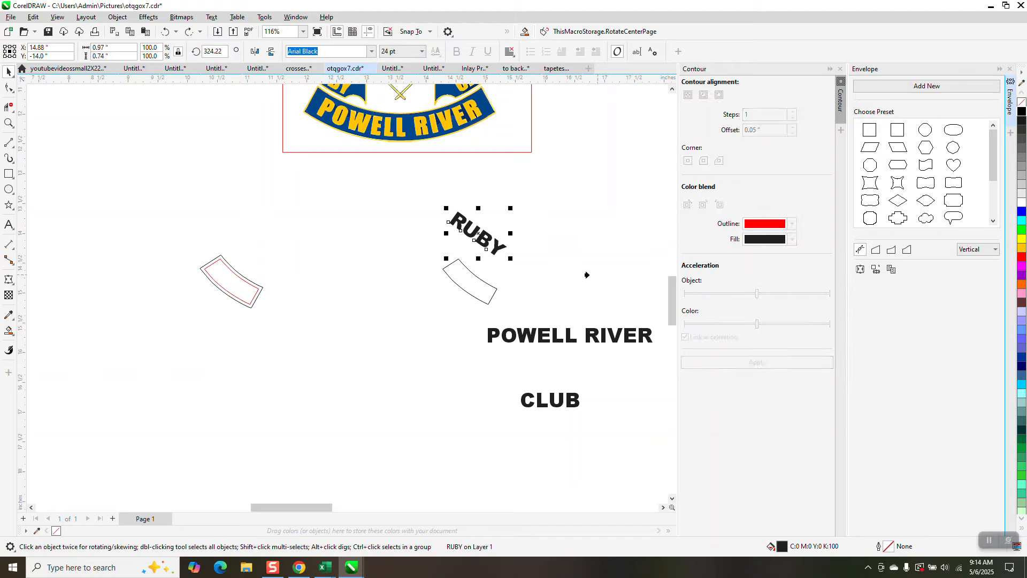
click(470, 287)
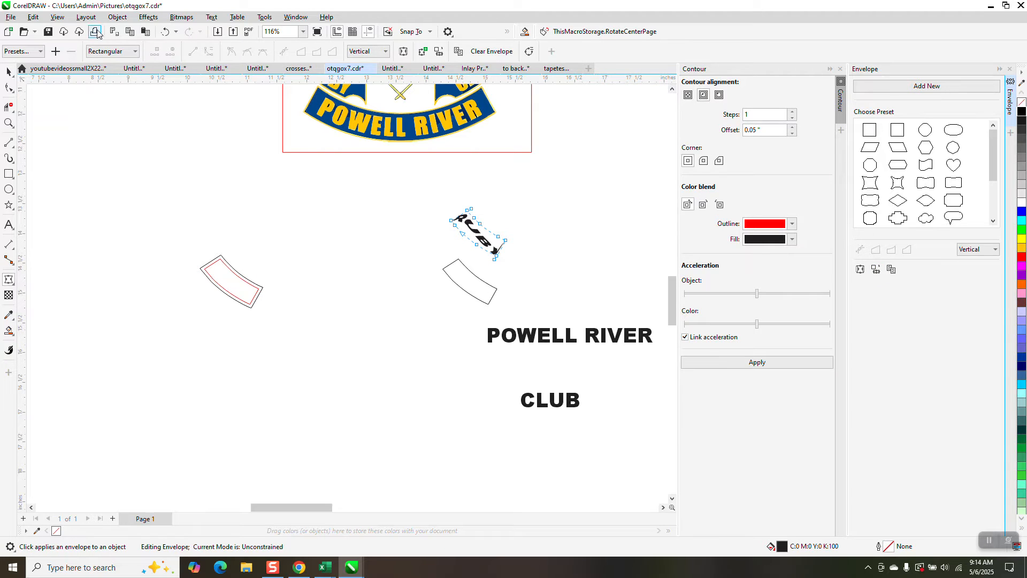
click(163, 32)
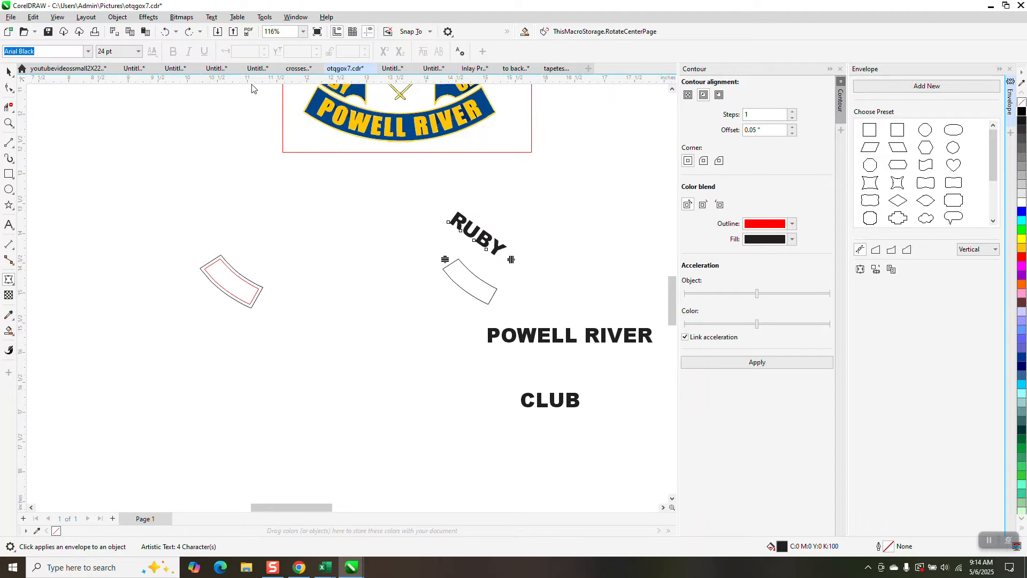
Step: Break the curved outline apart at the corner nodes on both ends of its lower edge
click(9, 123)
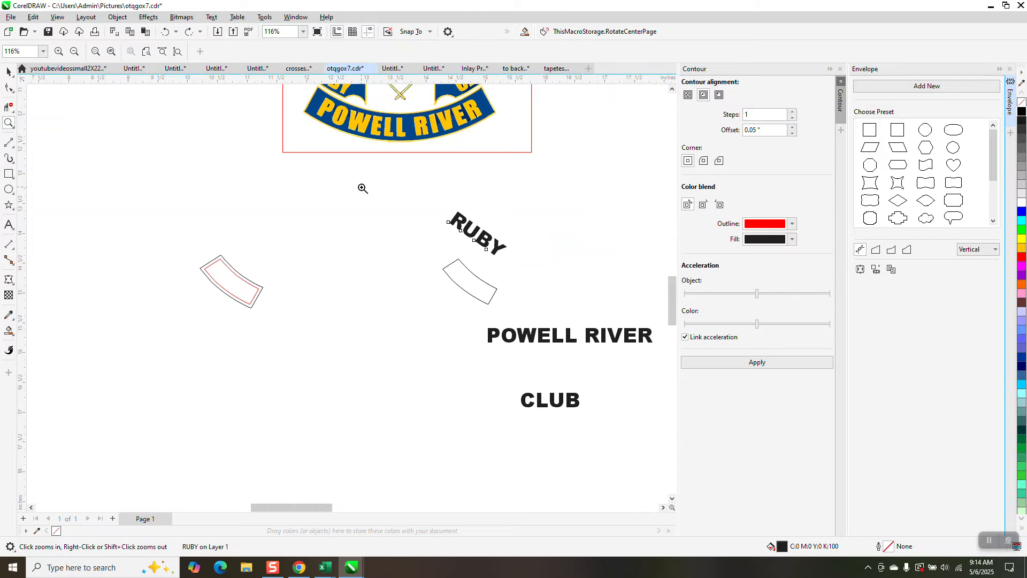
drag(362, 190, 598, 332)
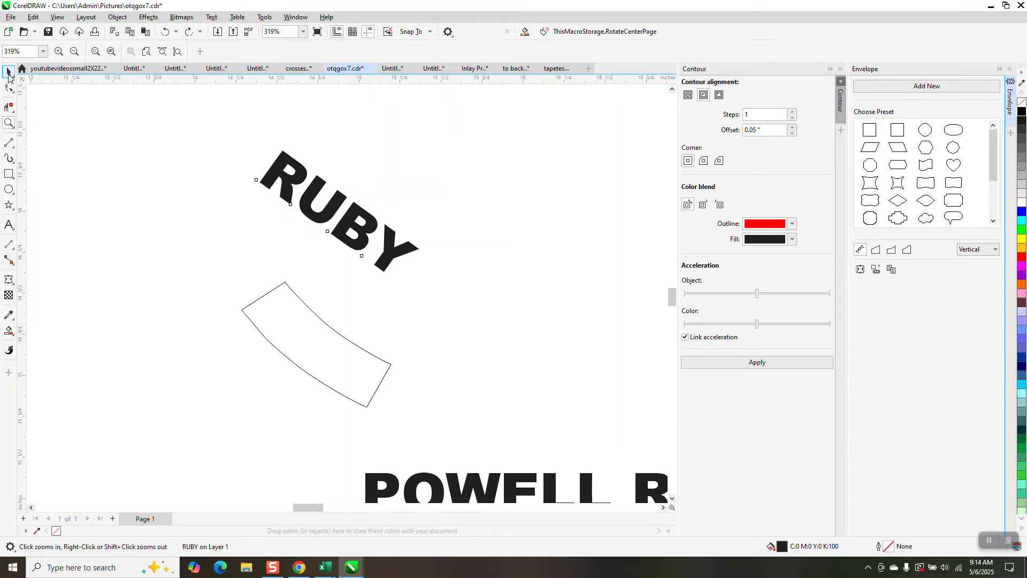
click(8, 71)
click(260, 302)
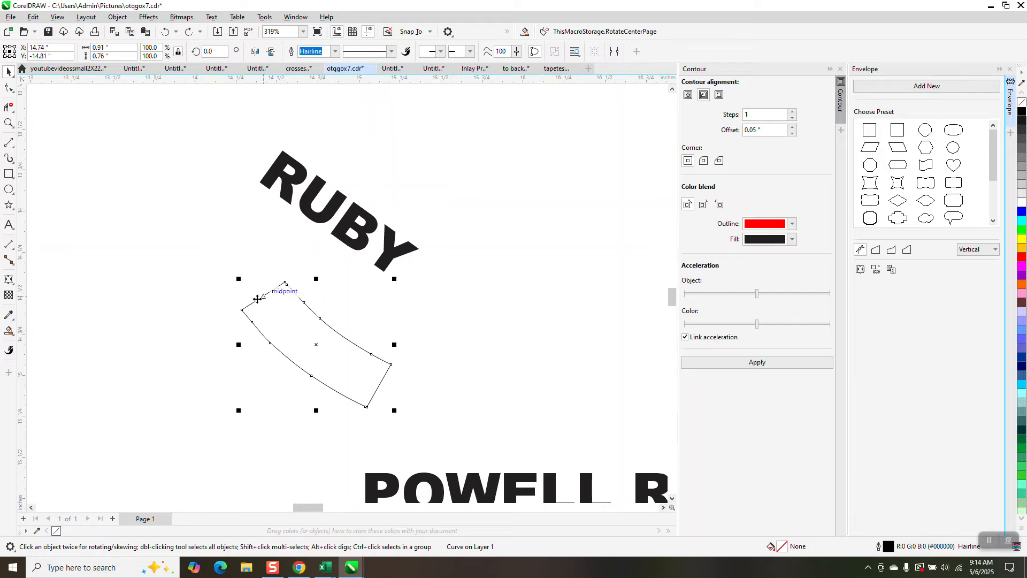
click(8, 87)
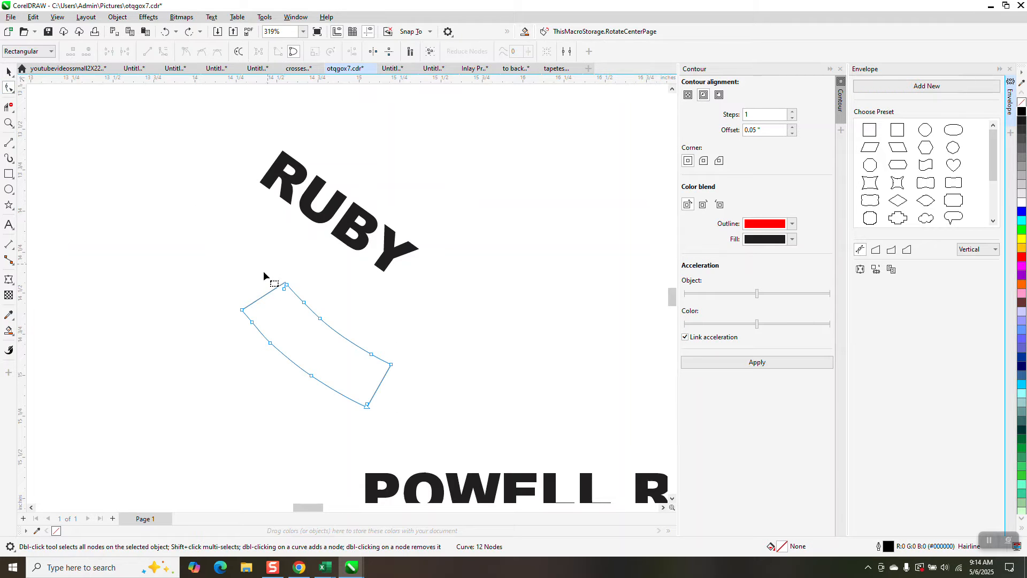
drag(250, 313, 247, 313)
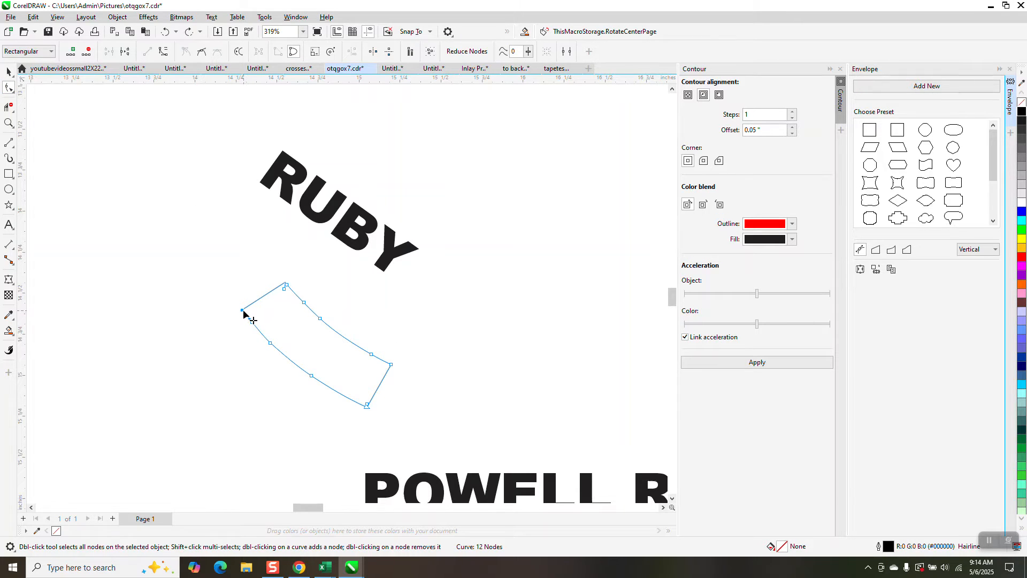
right_click(243, 310)
click(293, 356)
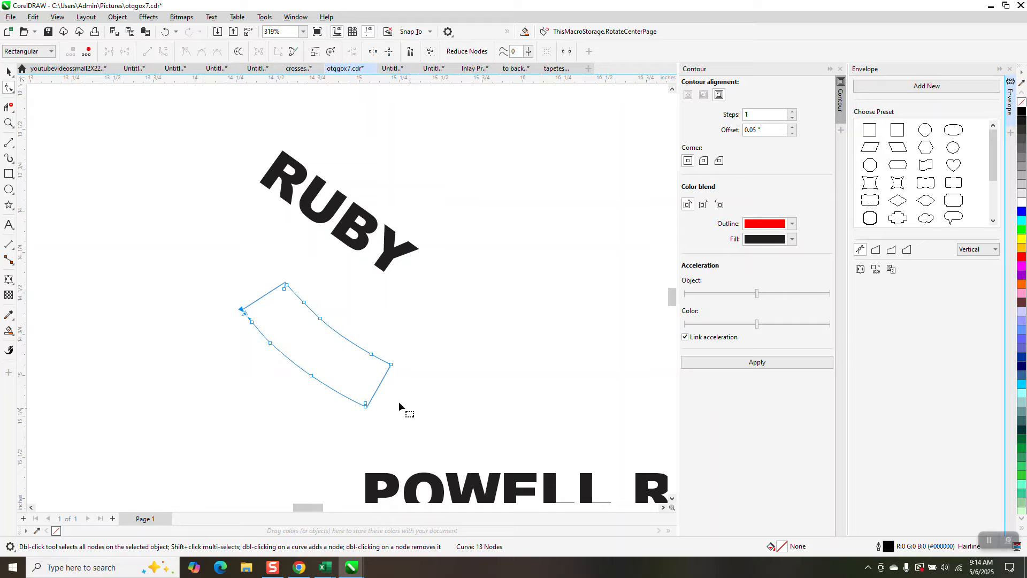
click(423, 409)
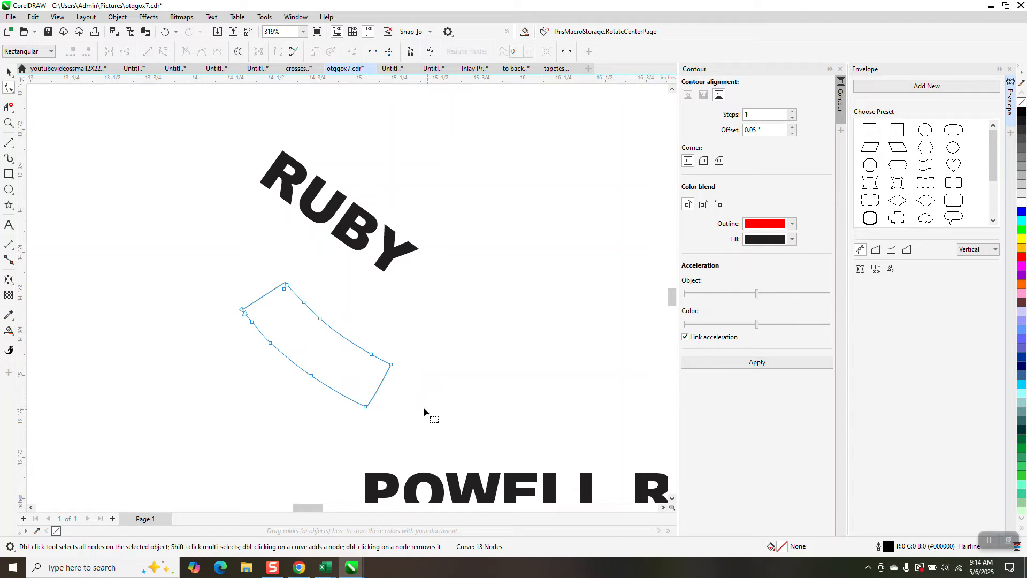
drag(382, 412, 358, 423)
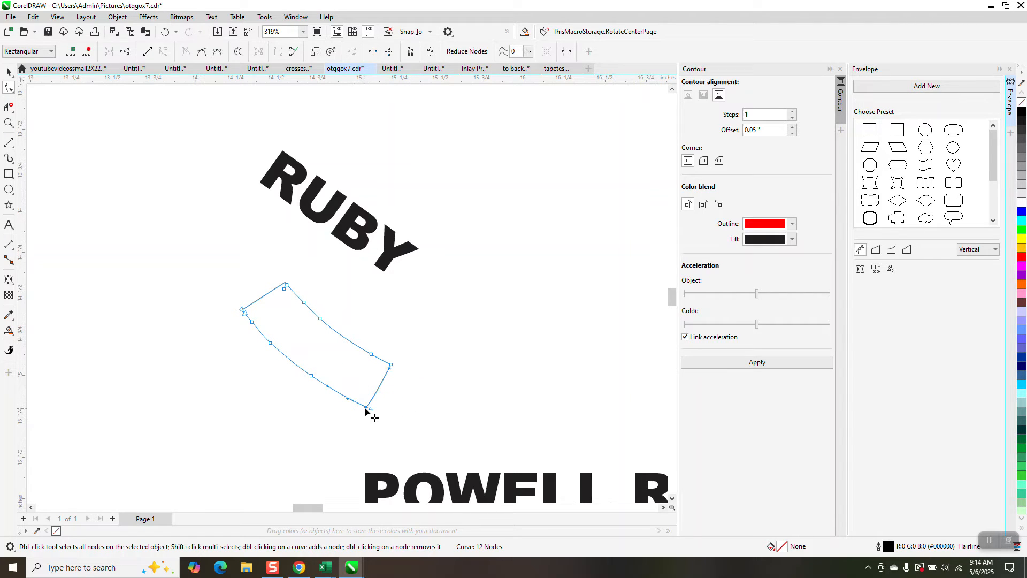
right_click(371, 411)
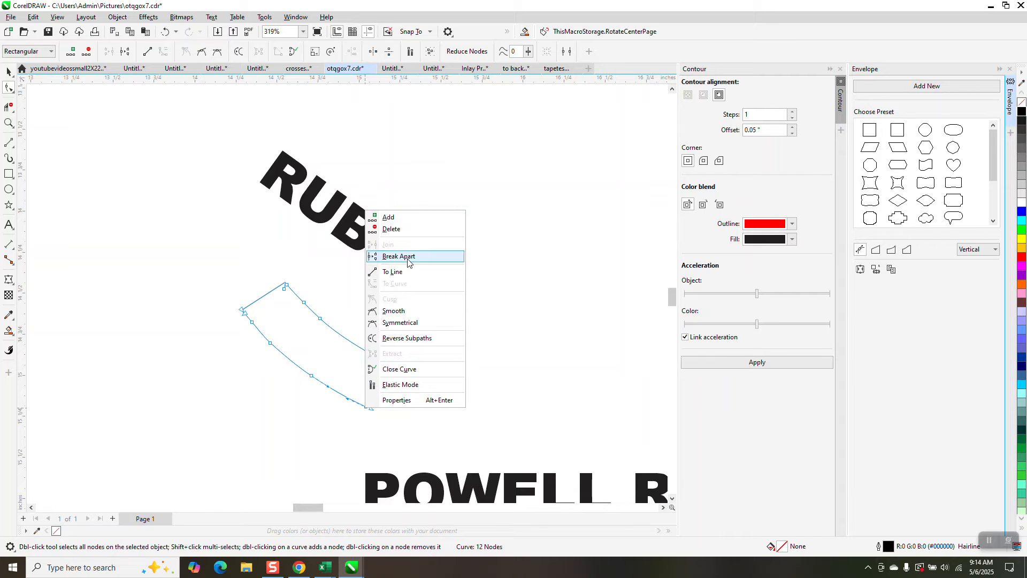
click(398, 256)
Step: Delete the outline's upper edge and short ends, keeping only the lower arc
click(9, 107)
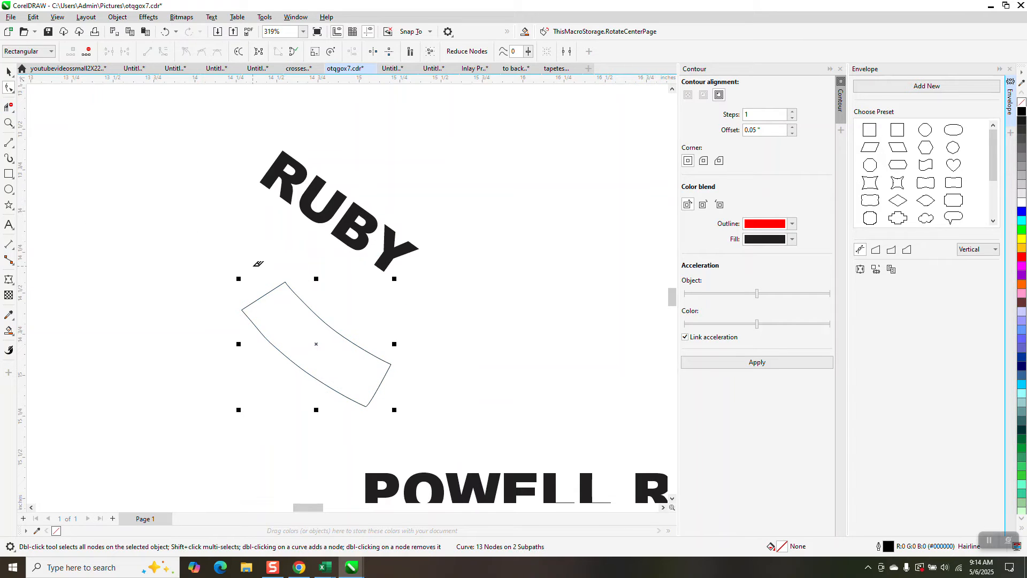
click(304, 301)
click(9, 71)
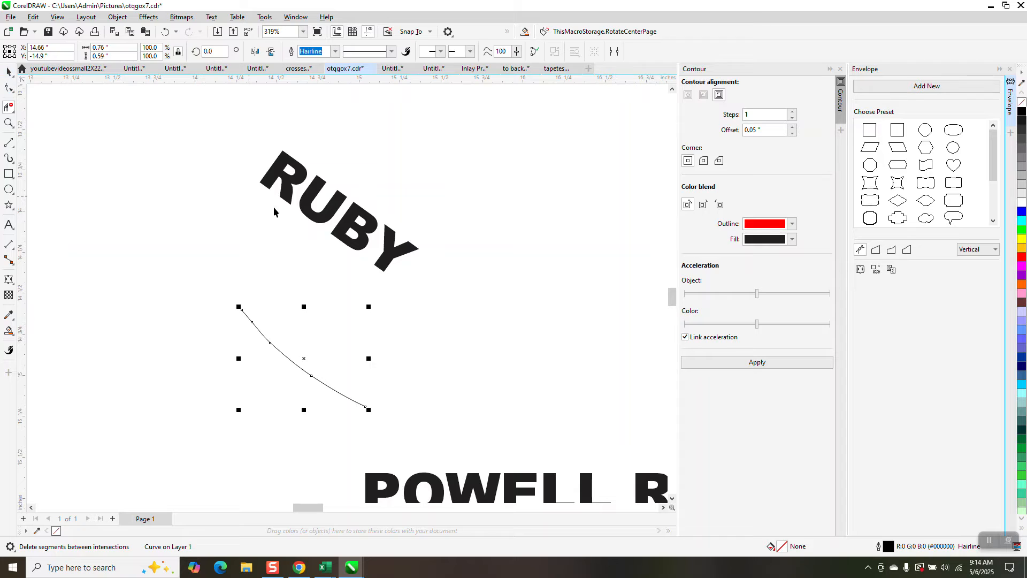
Step: Fit the RUBY text to the remaining lower arc, starting at the arc's upper-left end
click(374, 224)
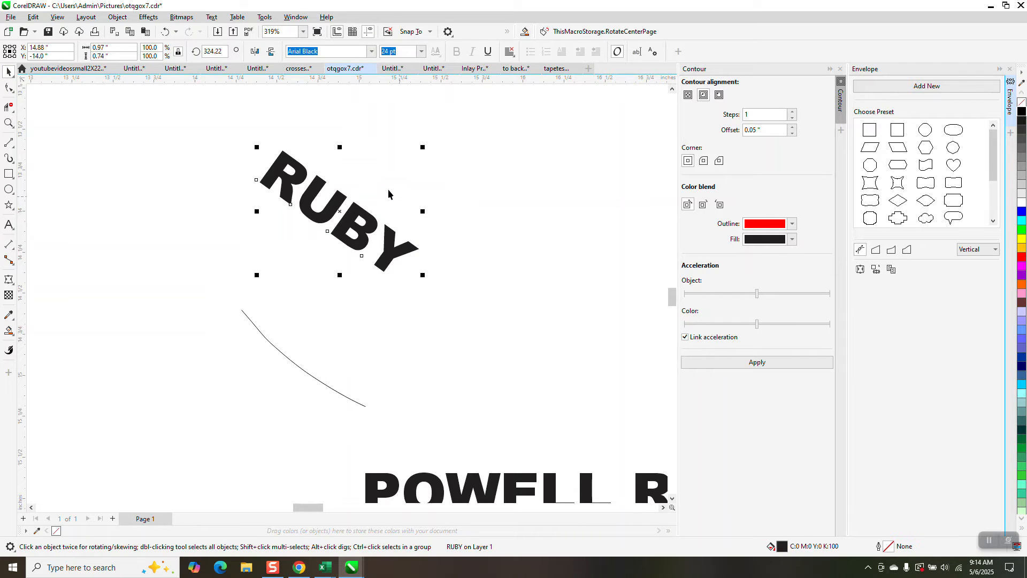
click(212, 17)
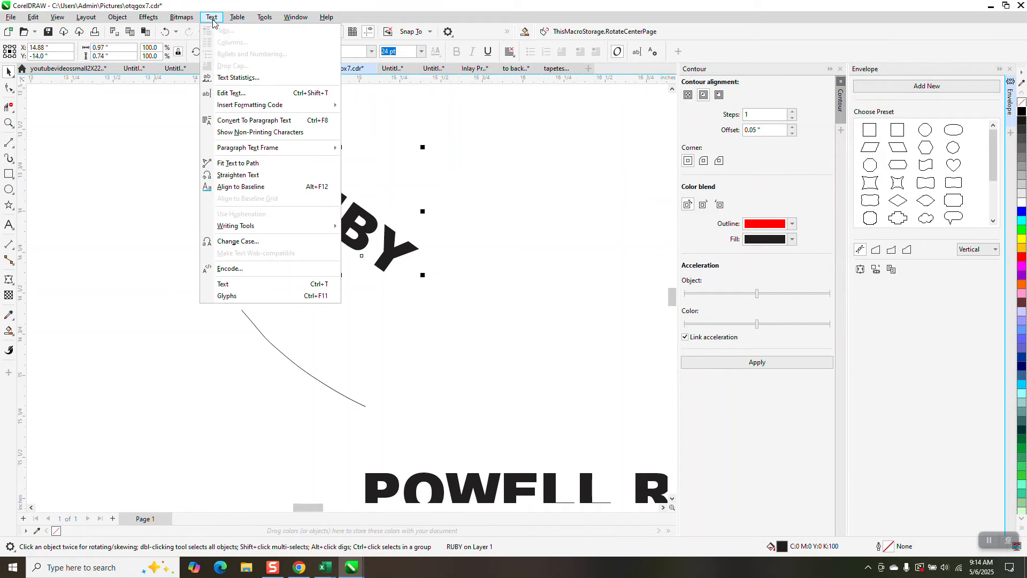
click(247, 163)
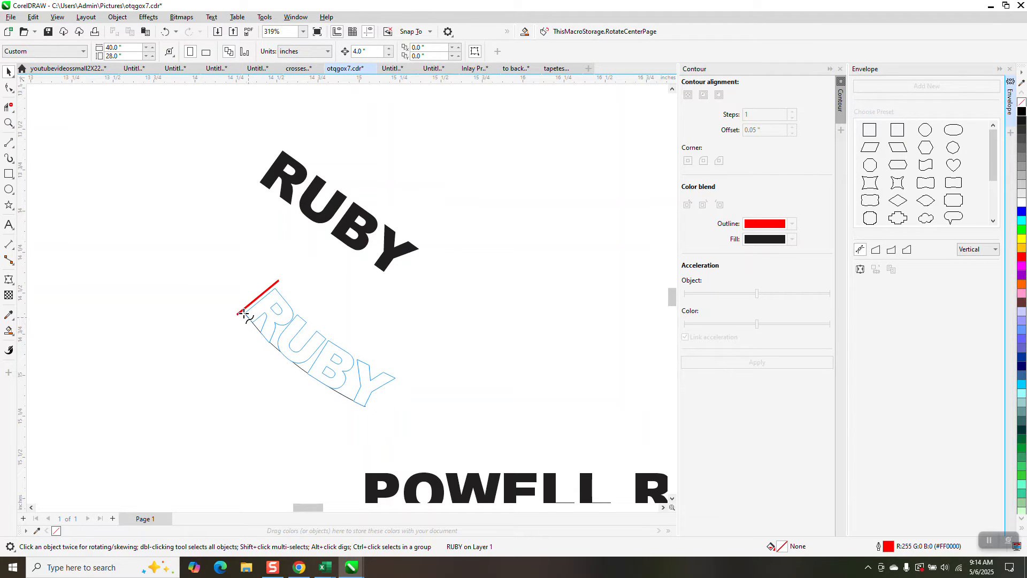
click(244, 313)
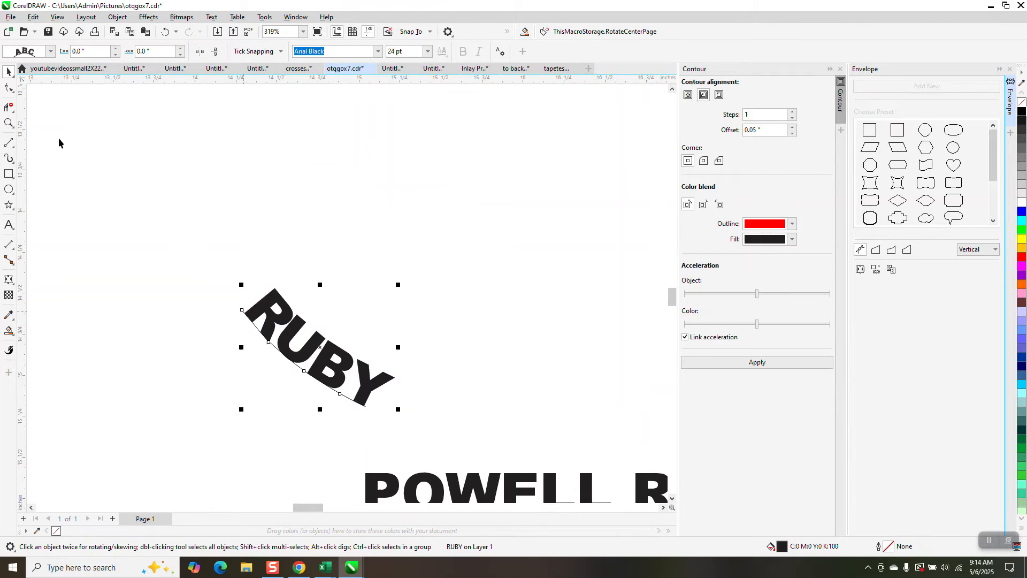
Step: Break RUBY apart from its path and nudge the text 4 inches right into the emblem's left ribbon banner
scroll(258, 162, down, 2)
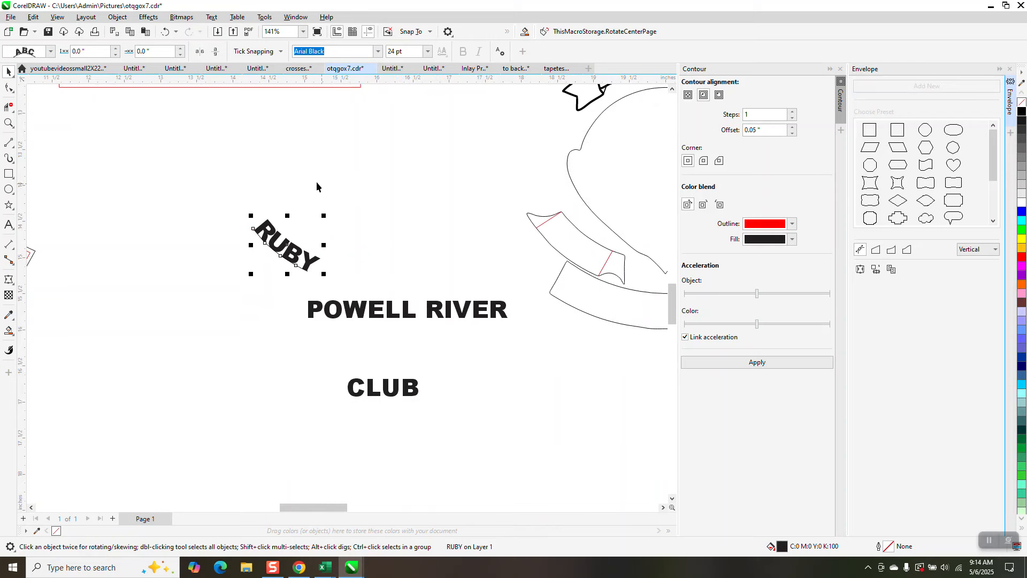
click(118, 17)
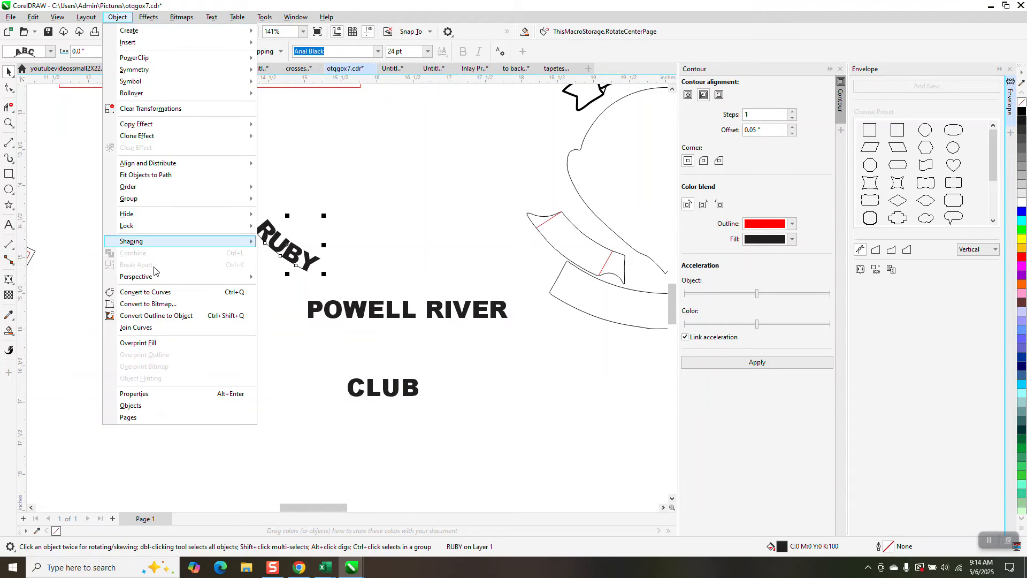
click(281, 186)
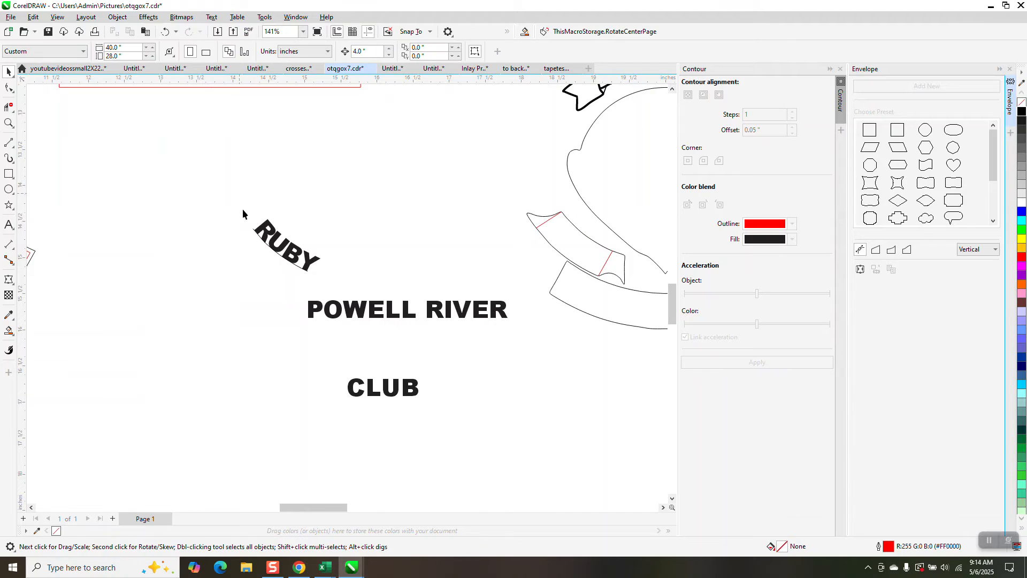
drag(242, 209, 345, 286)
click(117, 16)
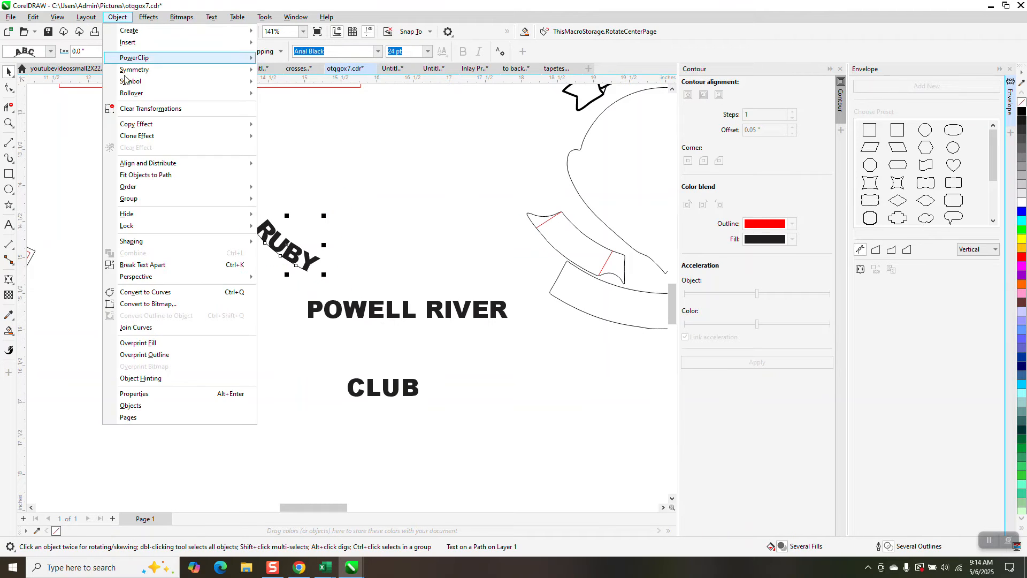
click(160, 265)
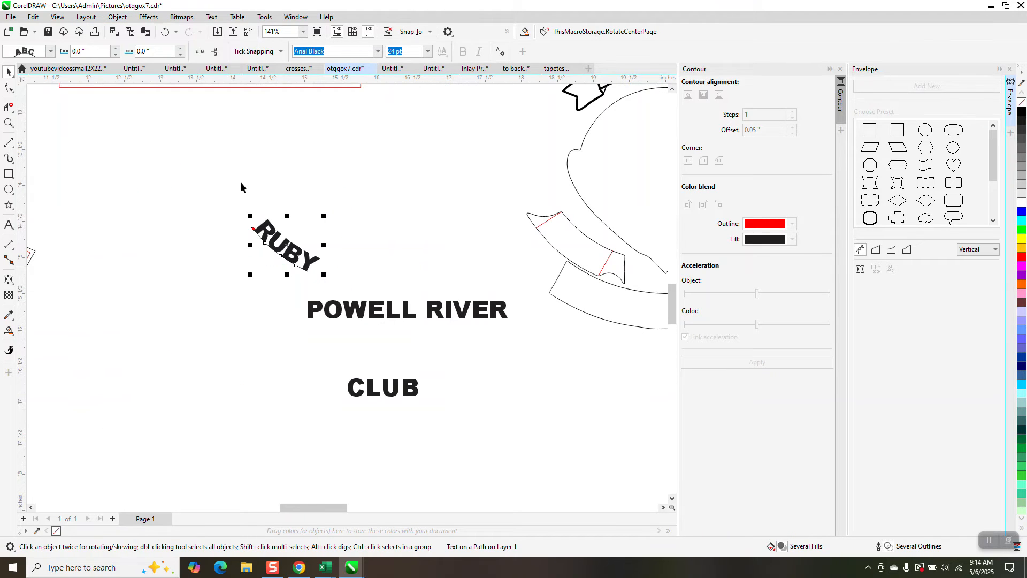
click(271, 228)
key(Right)
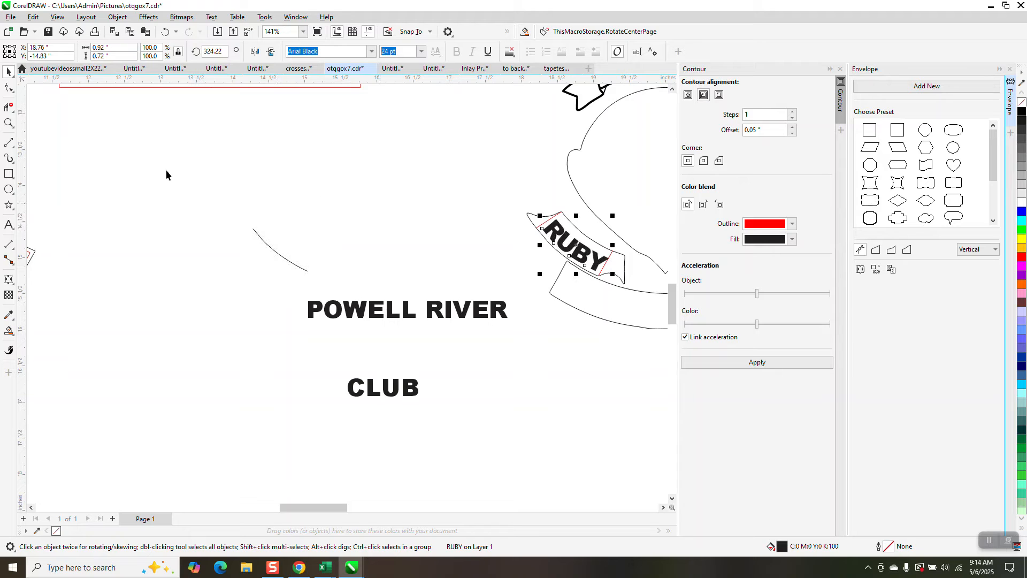
Step: Move the RUBY text slightly up to centre it within the left ribbon banner
click(9, 124)
drag(512, 197, 637, 291)
click(8, 71)
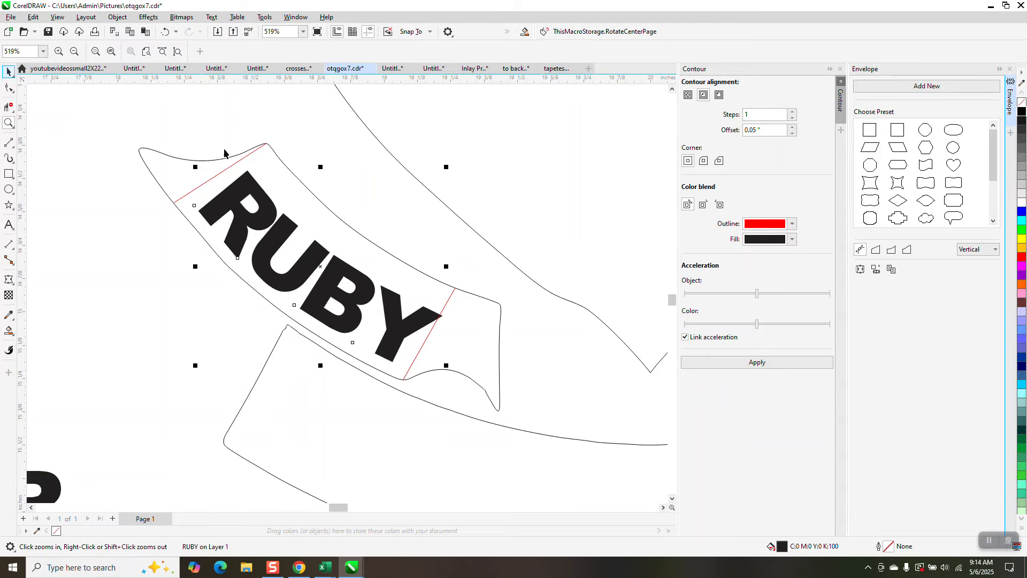
drag(322, 266, 323, 254)
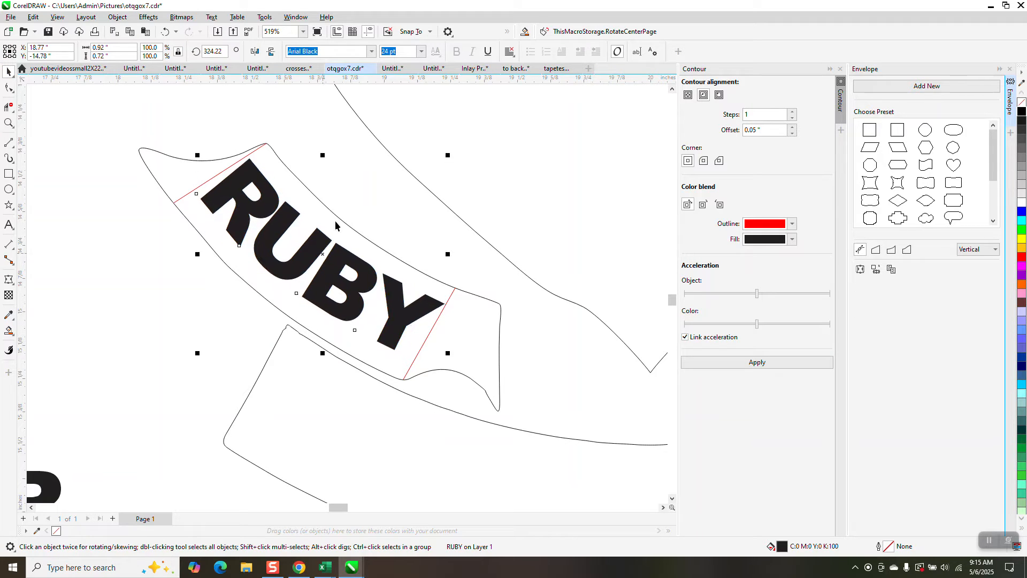
Step: Delete the two red lines crossing the left ribbon banner at both ends of RUBY
click(458, 258)
click(454, 290)
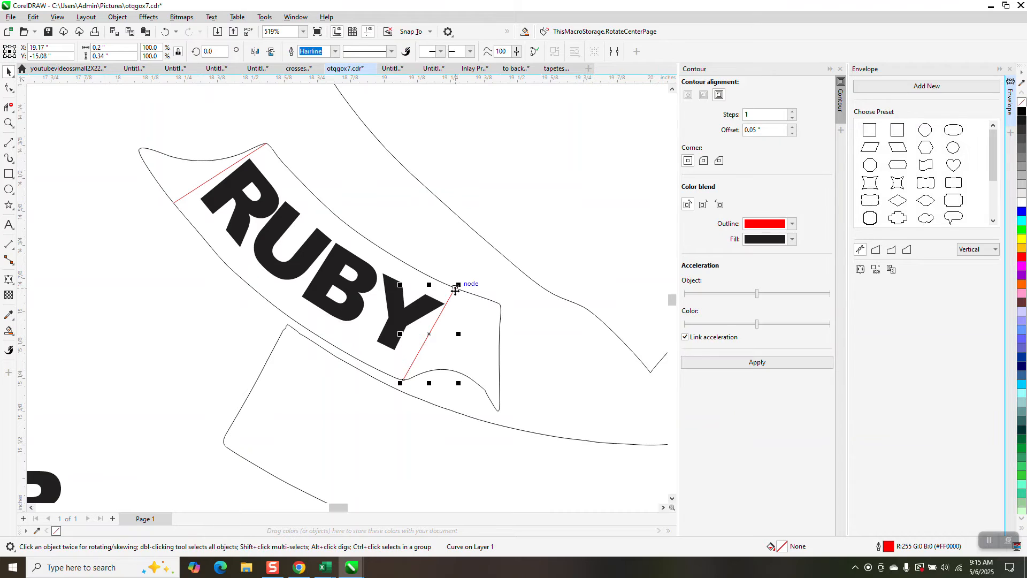
drag(455, 289, 371, 273)
click(372, 273)
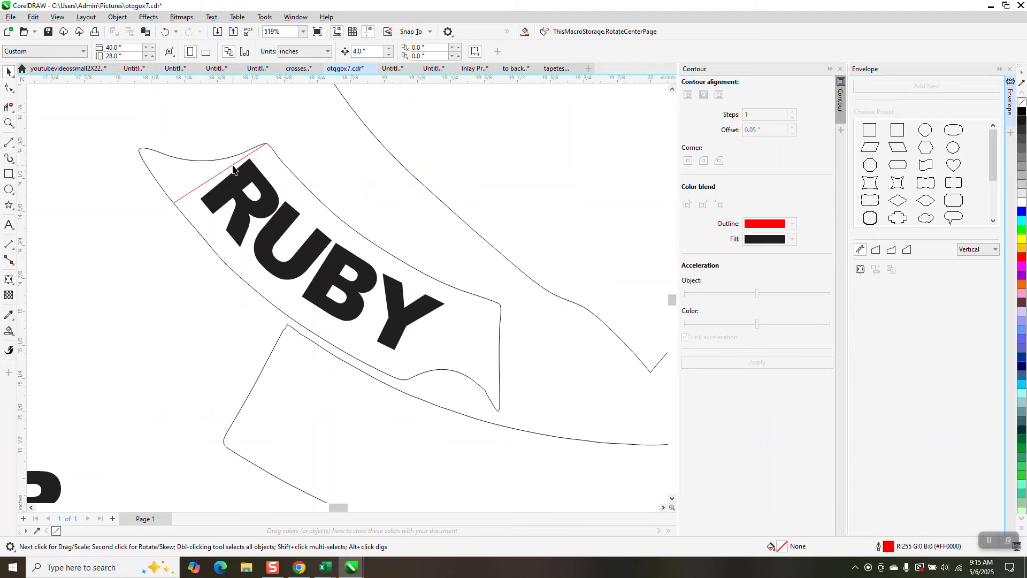
click(232, 171)
Step: Set the left ribbon banner's outline width to 0.016 in
click(230, 159)
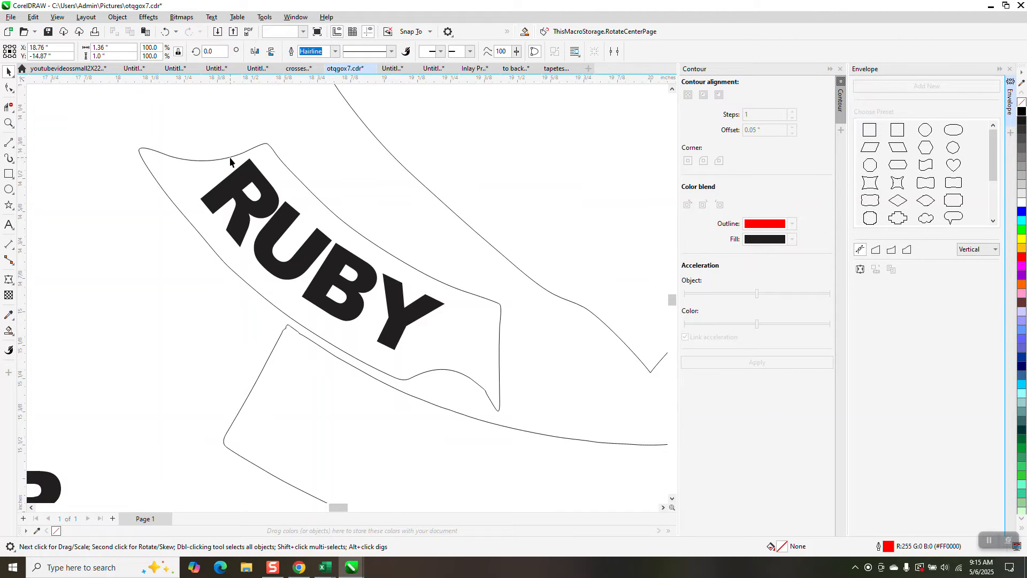
click(335, 51)
click(323, 103)
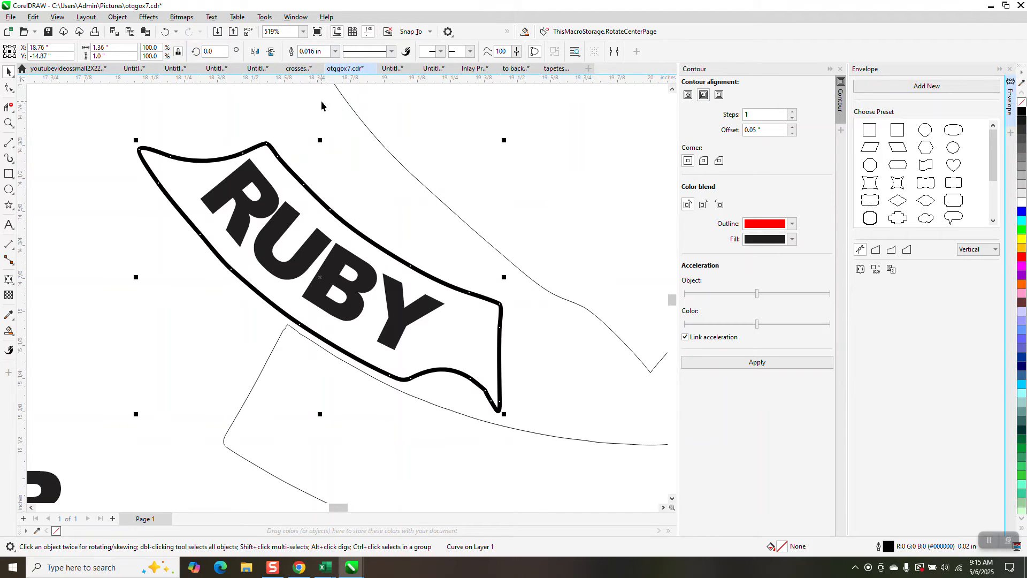
Step: Move CLUB beside the emblem's right ribbon banner and POWELL RIVER below the bottom banner
scroll(345, 204, down, 5)
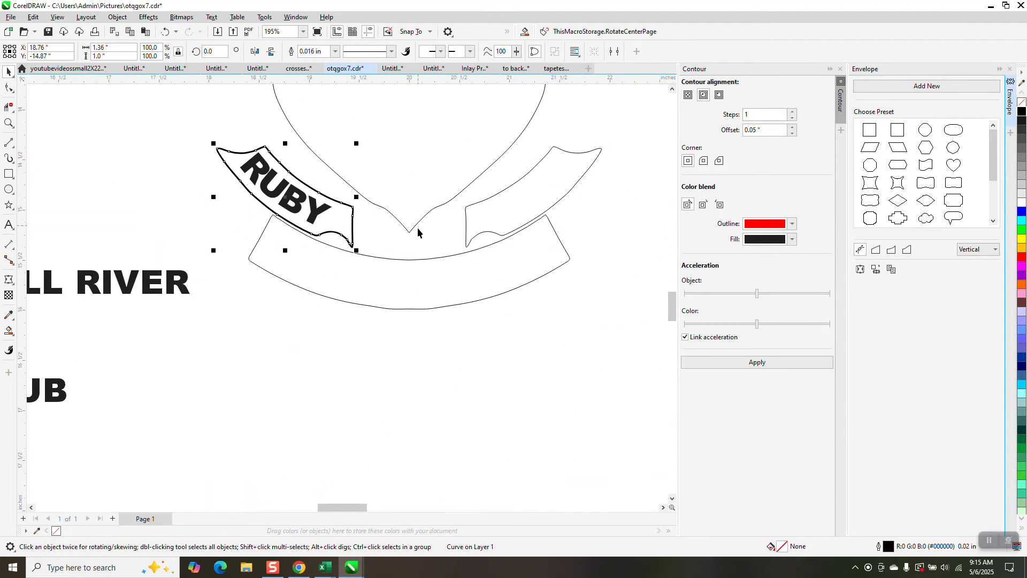
drag(213, 329, 585, 202)
drag(249, 274, 494, 332)
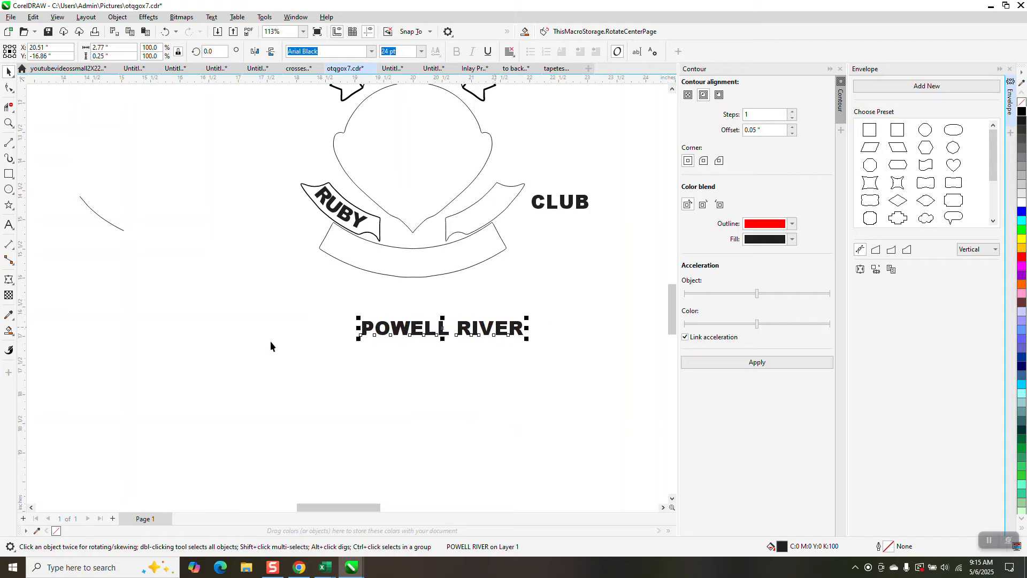
Step: Create a Smart Fill copy of the bottom banner 4 inches to its left, with no fill and a black hairline outline
click(9, 331)
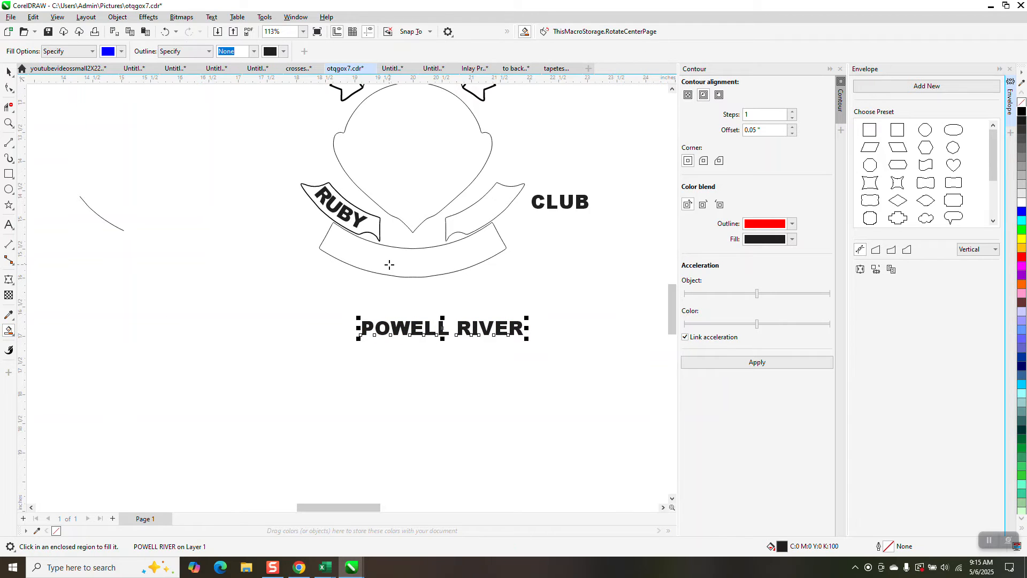
click(396, 265)
key(shift+Left)
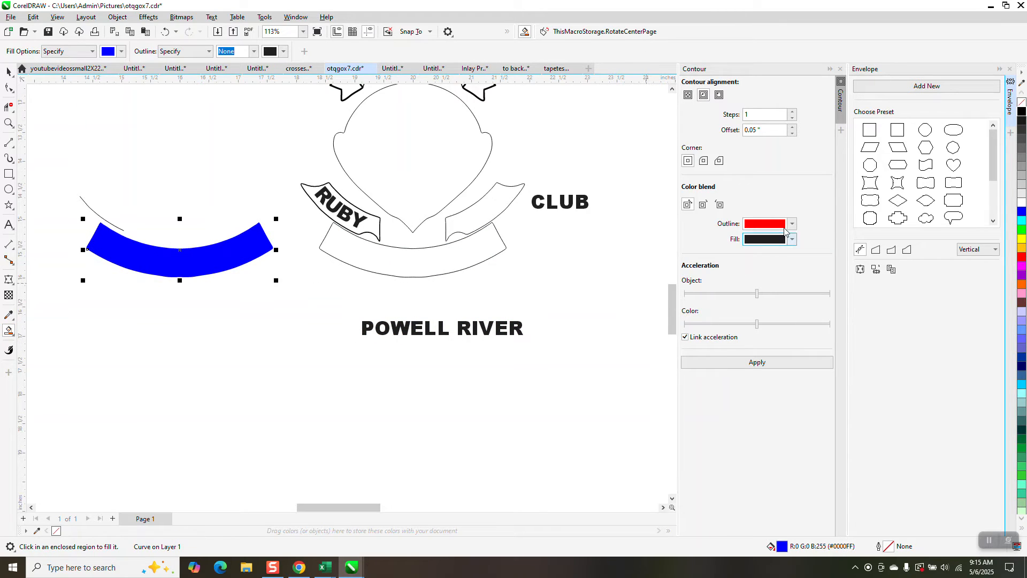
click(1022, 103)
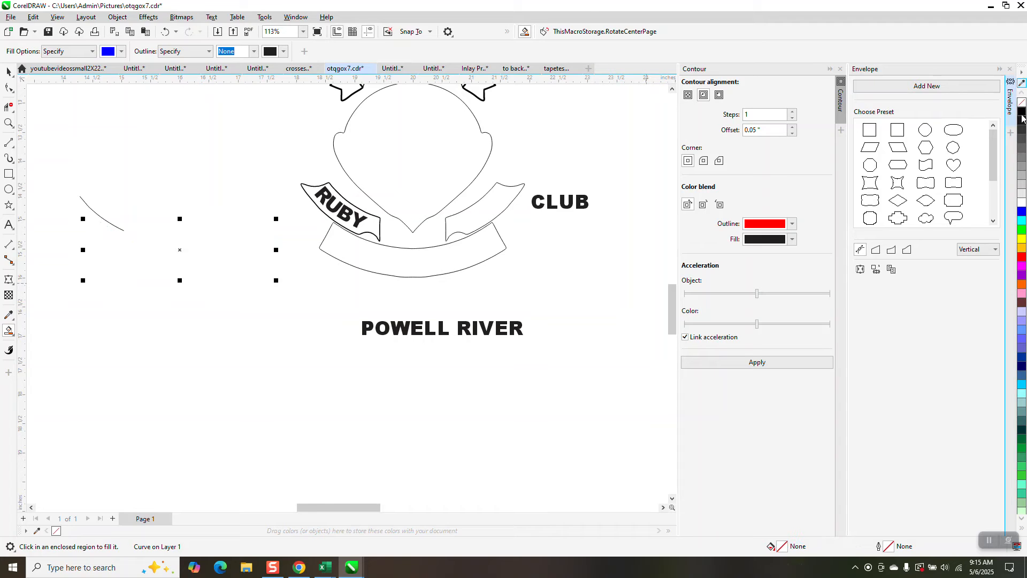
click(9, 72)
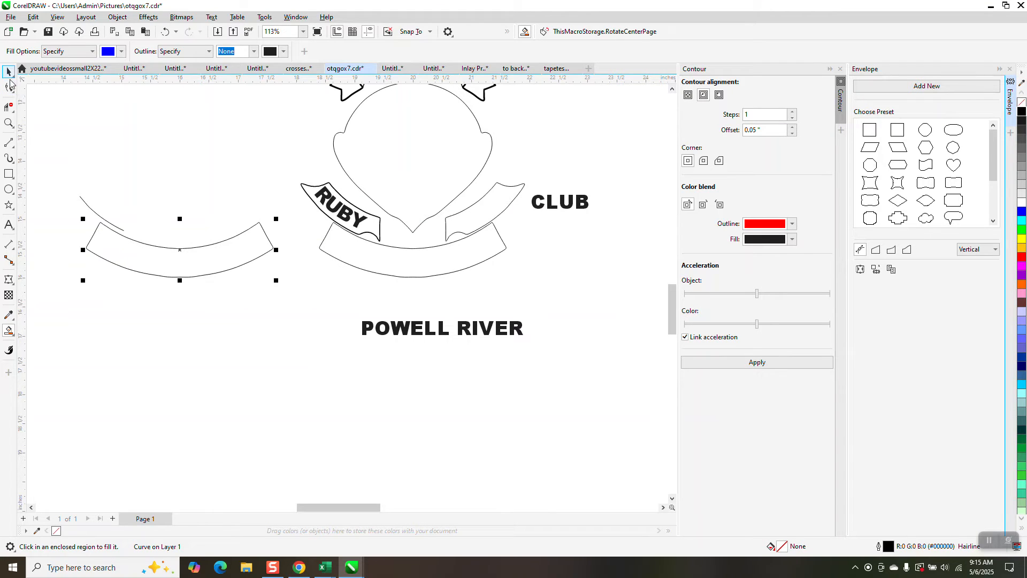
Step: Try an envelope on POWELL RIVER taken from the copied banner shape with Putty mapping, and undo it
click(419, 328)
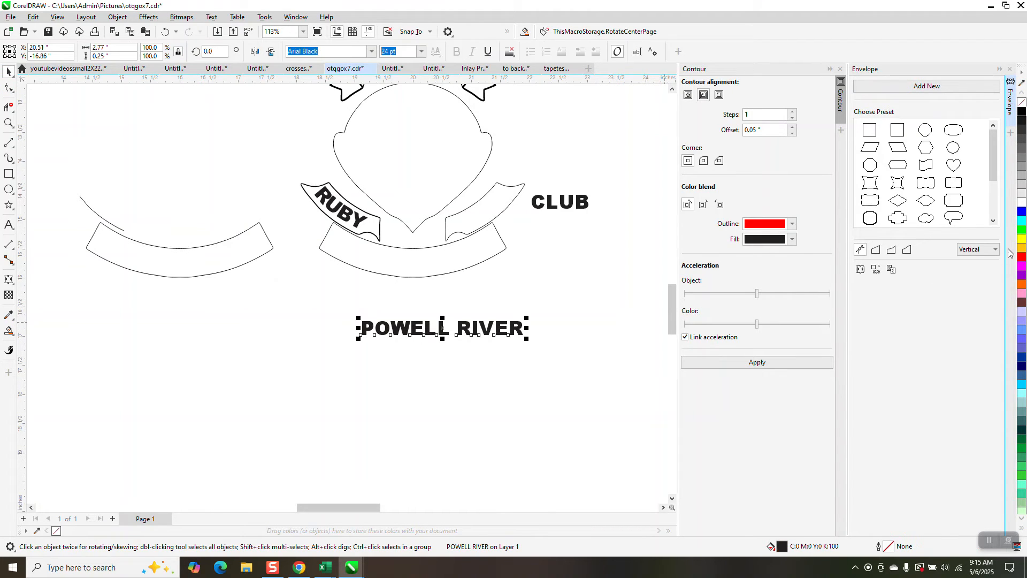
click(987, 250)
click(971, 273)
click(219, 262)
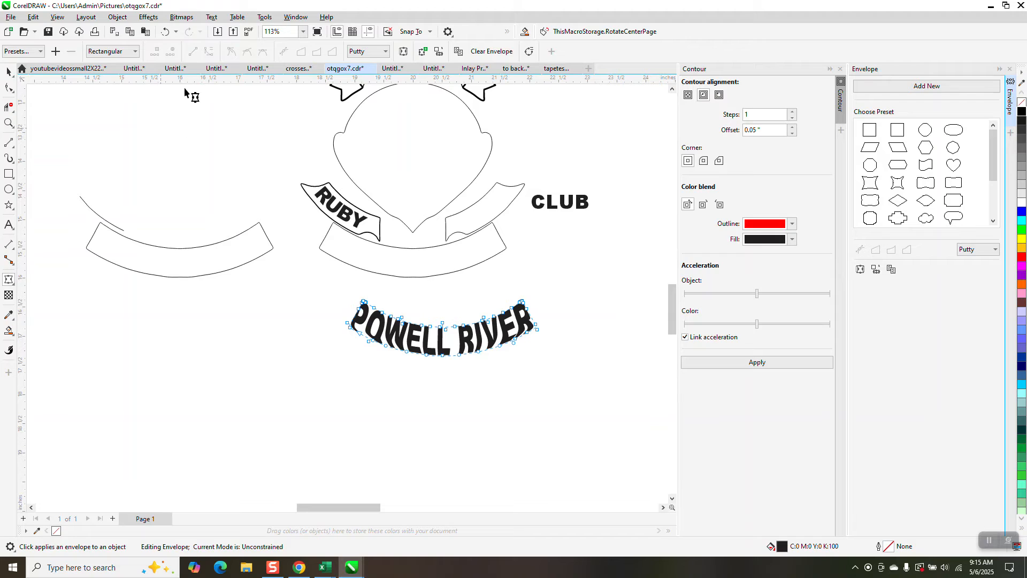
click(165, 31)
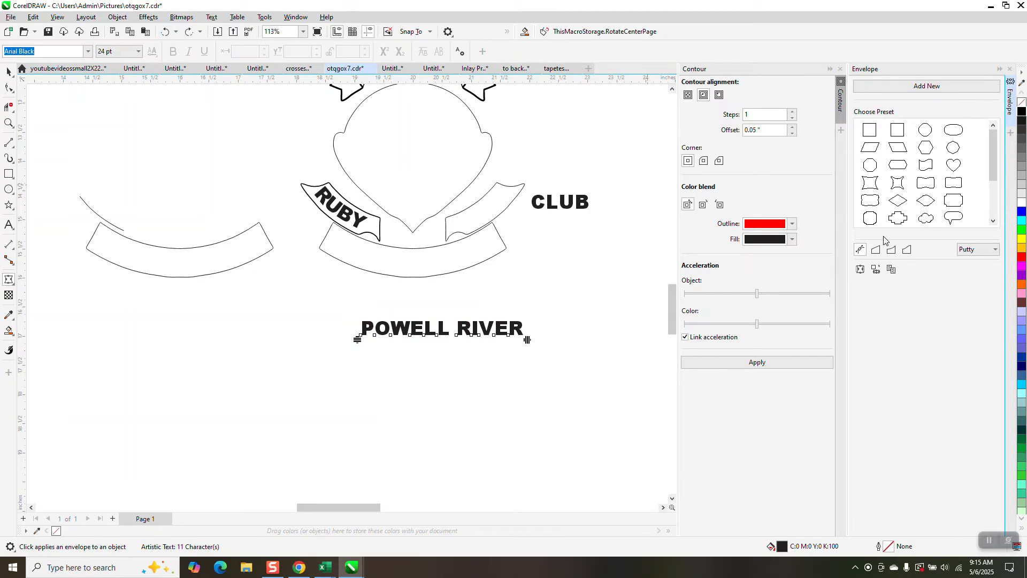
Step: Try an envelope on POWELL RIVER from the copied banner shape with Vertical mapping, and undo it
click(979, 250)
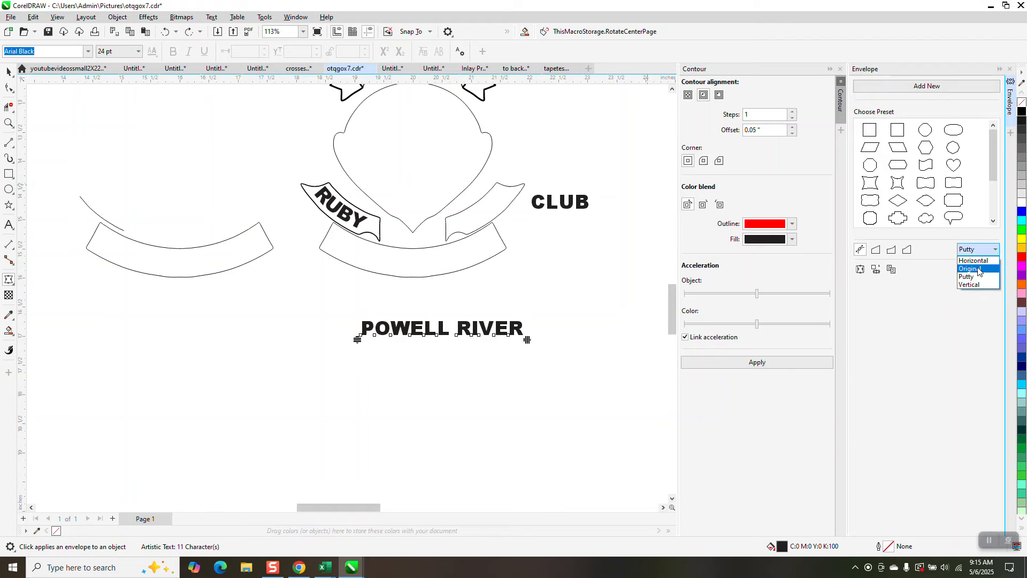
click(977, 285)
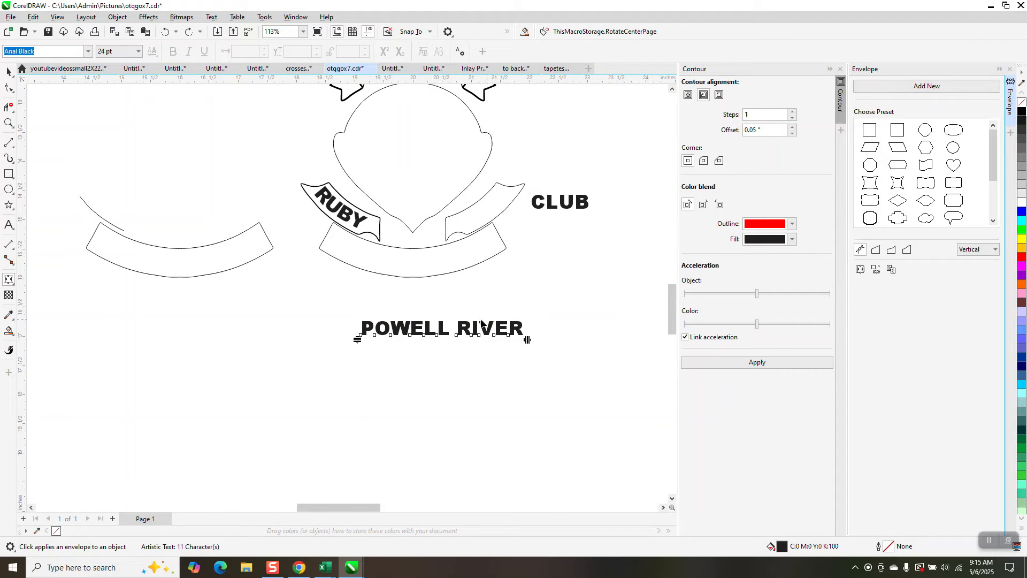
click(876, 270)
click(179, 269)
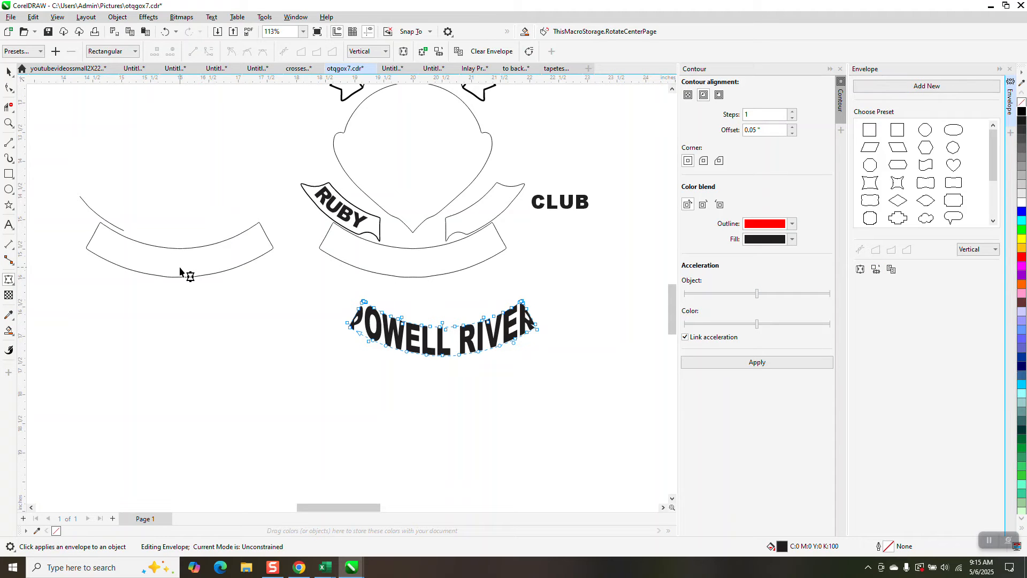
click(165, 31)
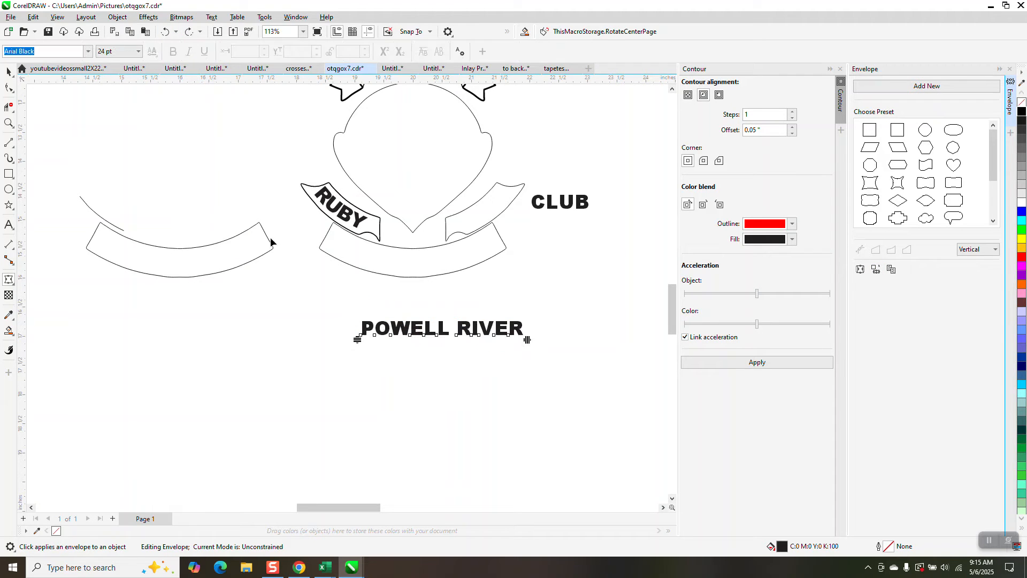
Step: Delete the leftover short arc beside the copied bottom banner outline
click(117, 231)
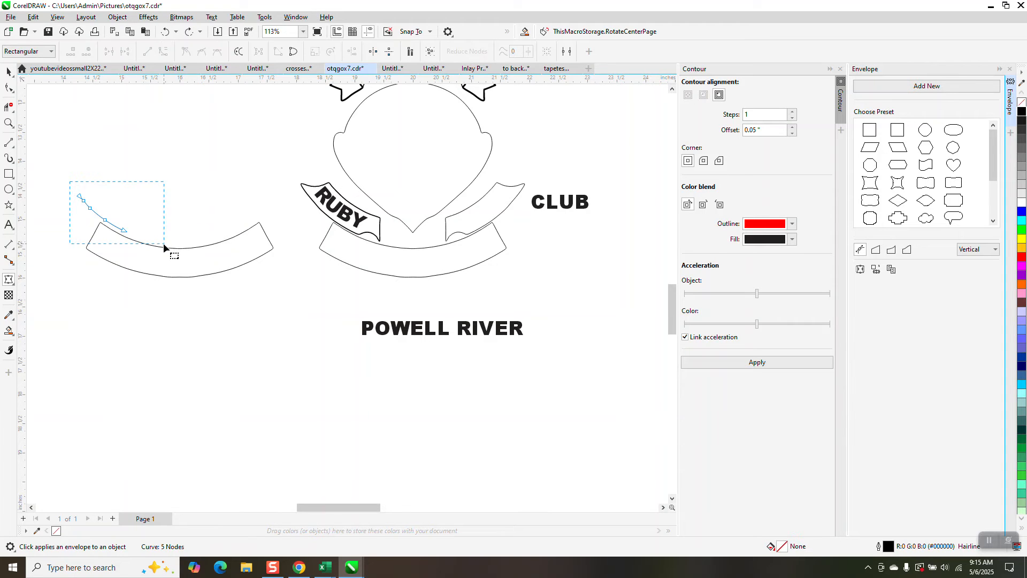
key(Delete)
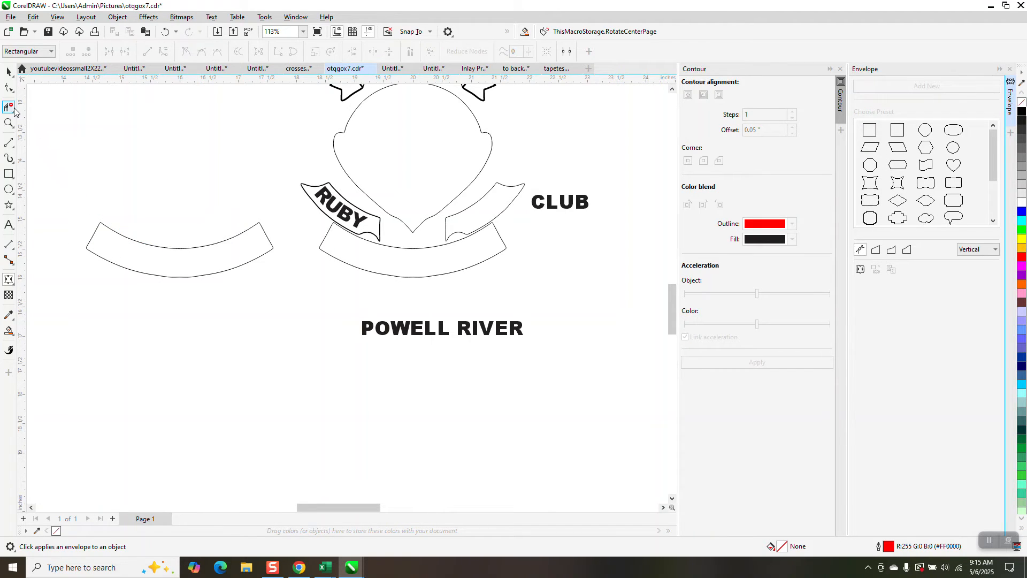
click(9, 109)
Step: Break the copied banner outline apart at both lower corner nodes and delete its upper edge and short ends, keeping the lower arc
click(9, 124)
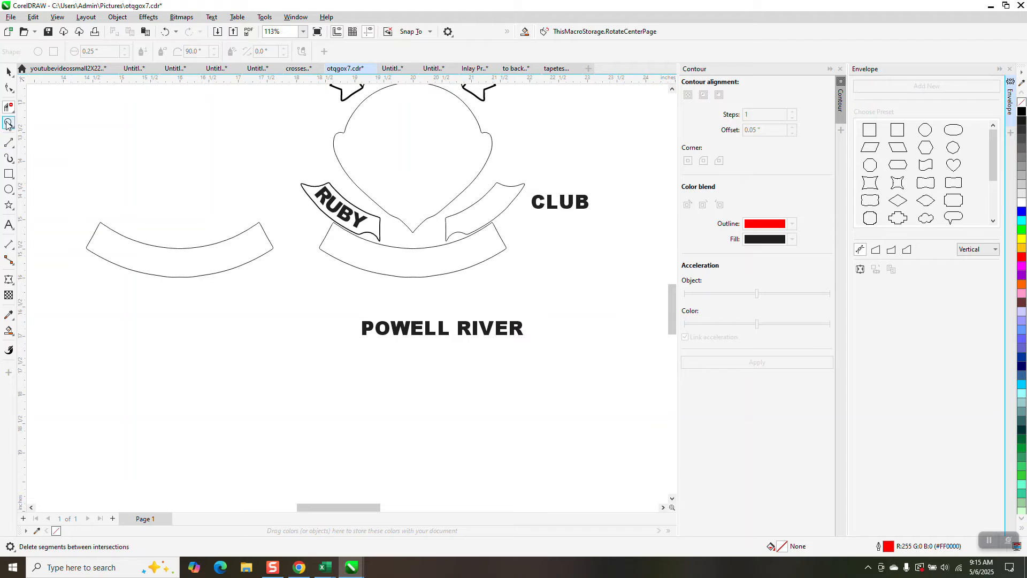
drag(80, 195, 287, 296)
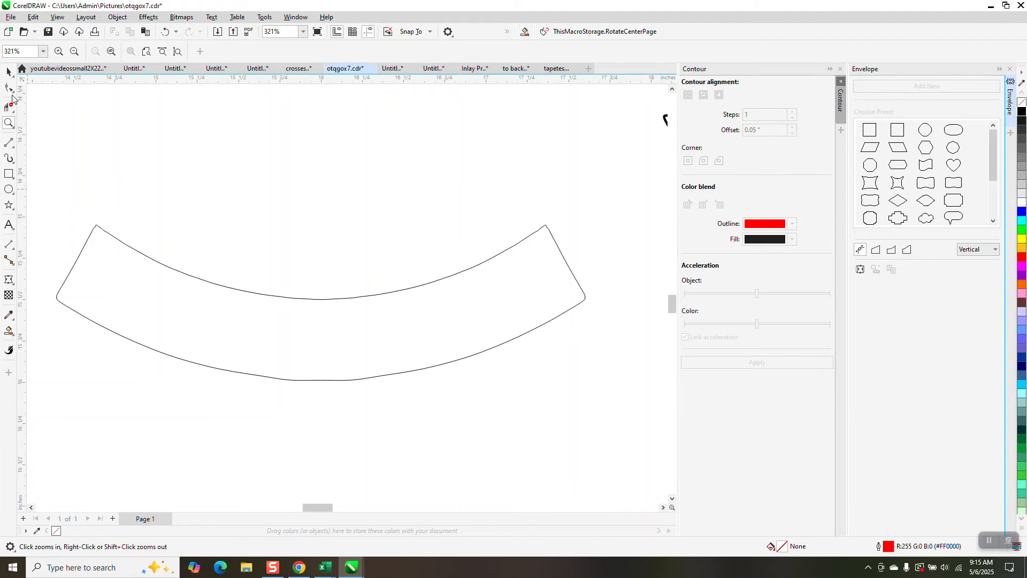
click(10, 88)
click(84, 316)
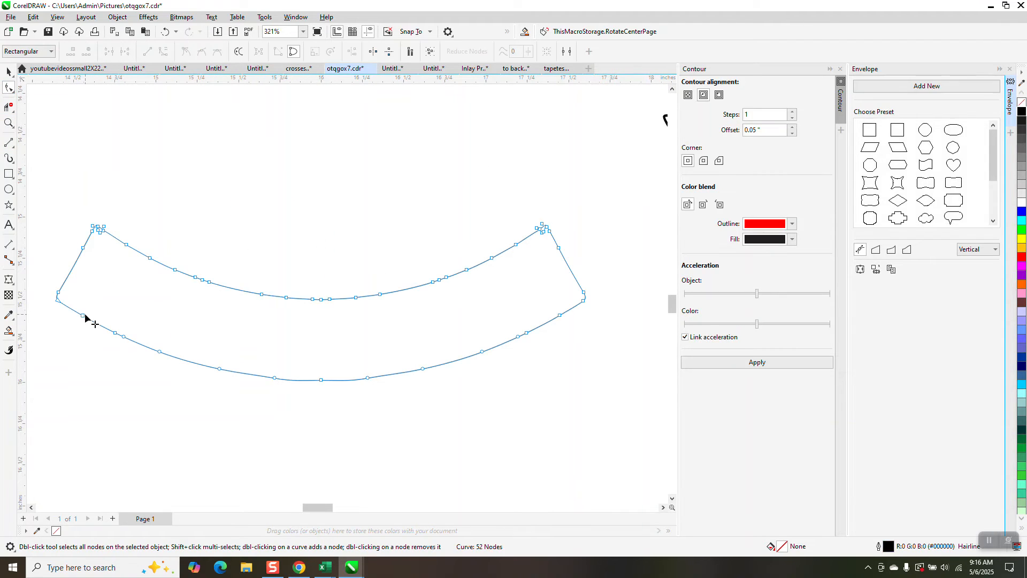
right_click(56, 298)
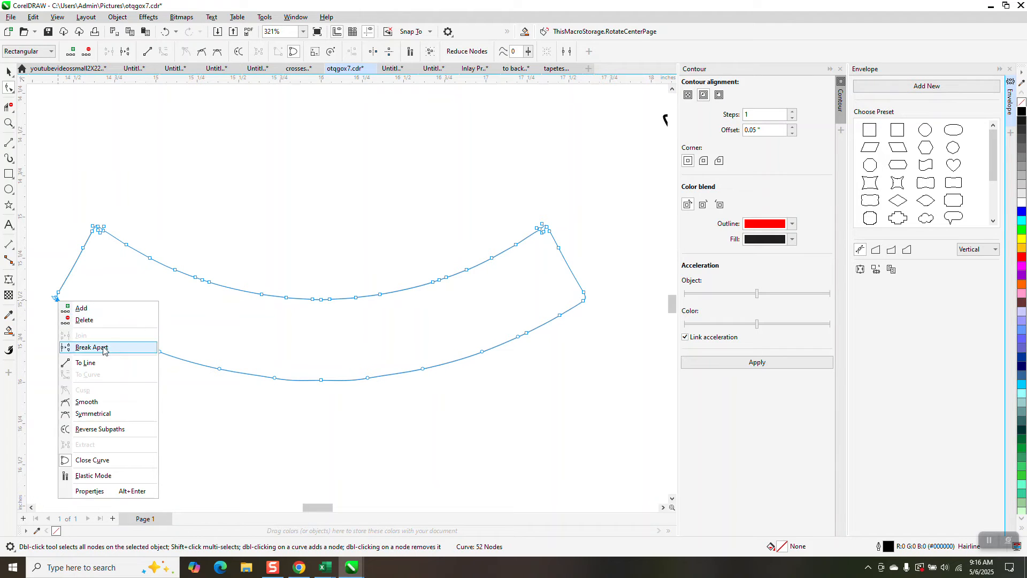
click(106, 348)
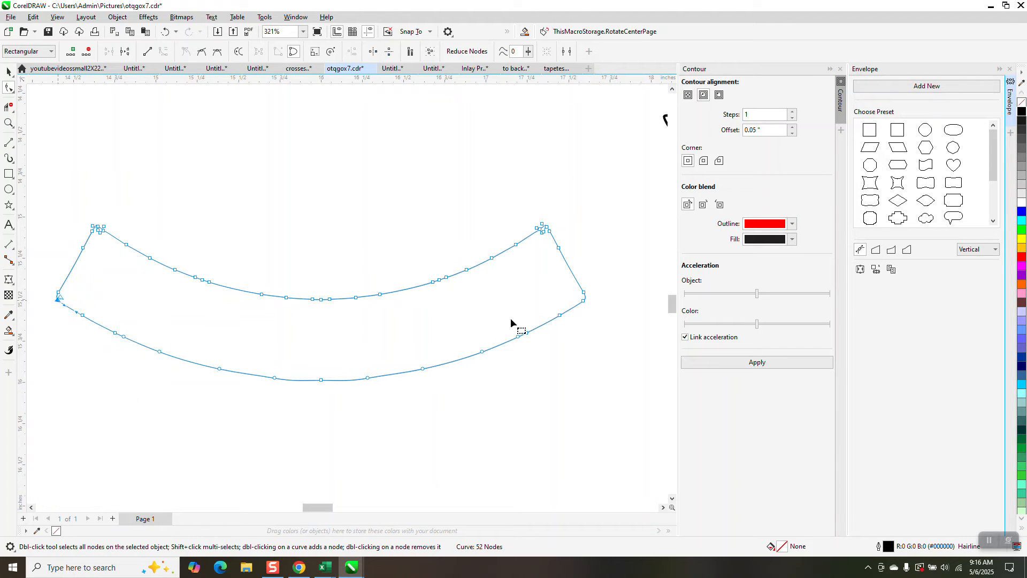
right_click(585, 300)
click(616, 348)
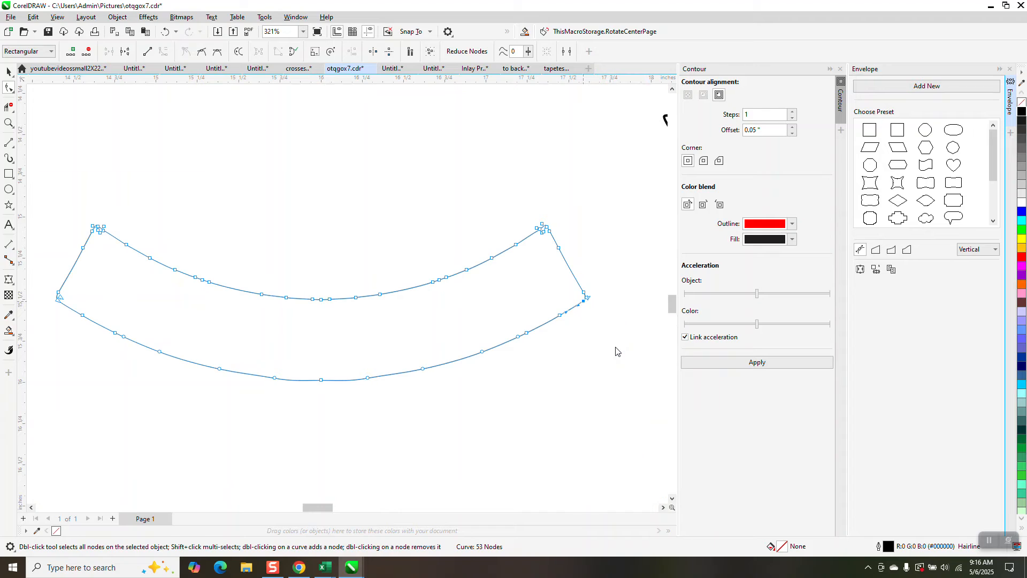
click(8, 106)
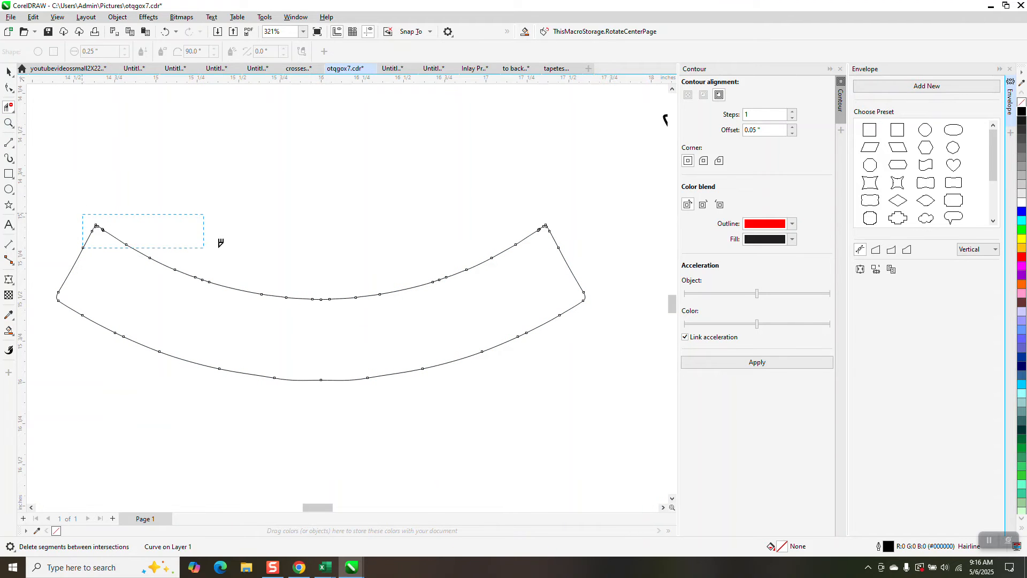
drag(220, 243, 426, 302)
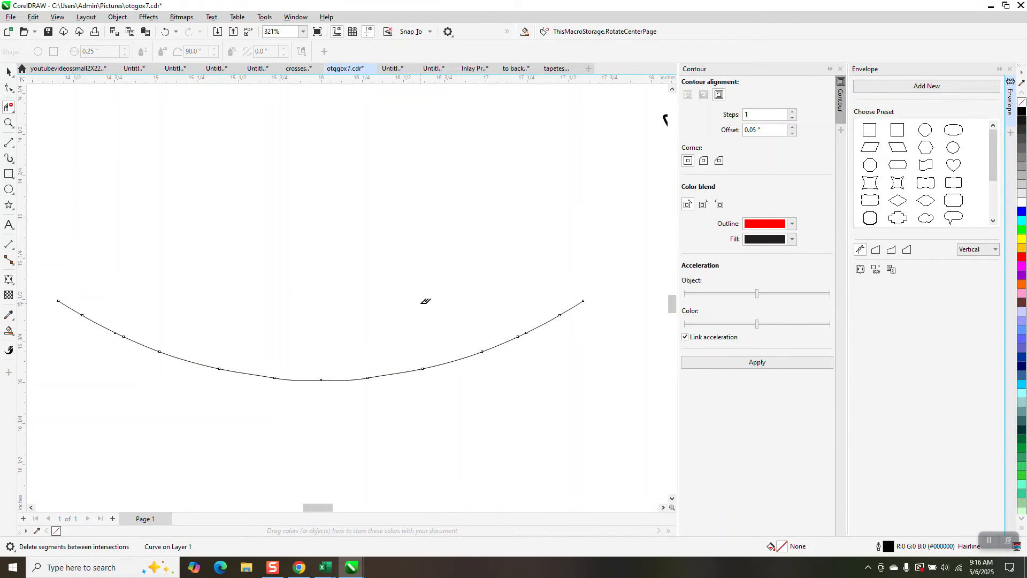
Step: Move the POWELL RIVER text to just above the remaining lower arc
scroll(426, 301, down, 1)
scroll(417, 289, down, 1)
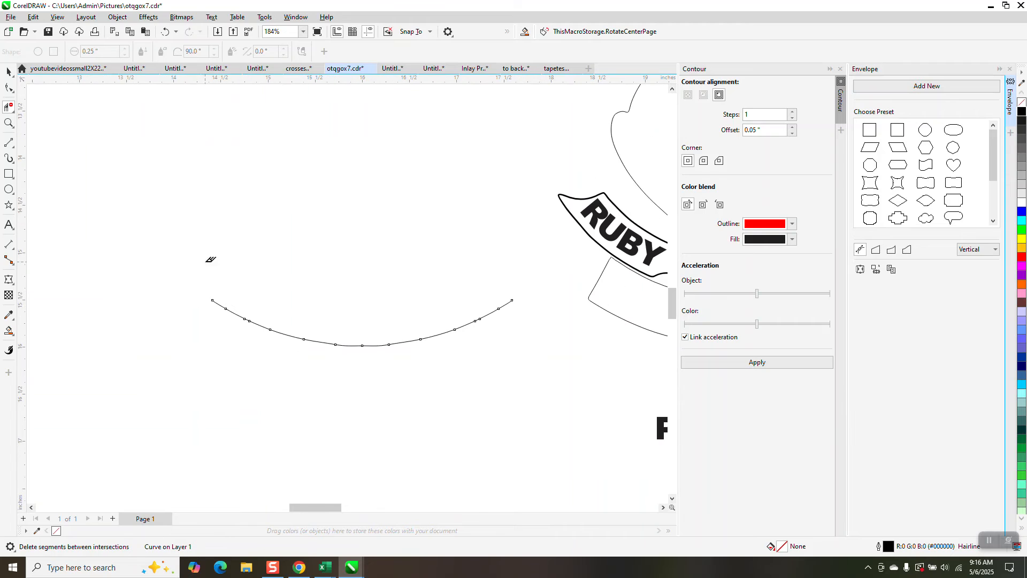
click(9, 123)
scroll(364, 272, down, 1)
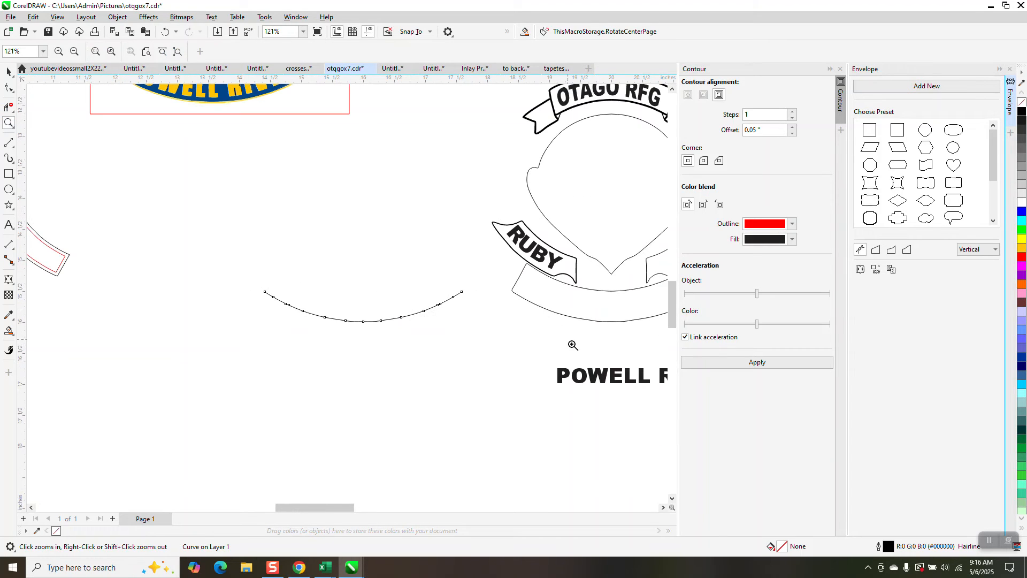
click(9, 72)
drag(608, 372, 313, 254)
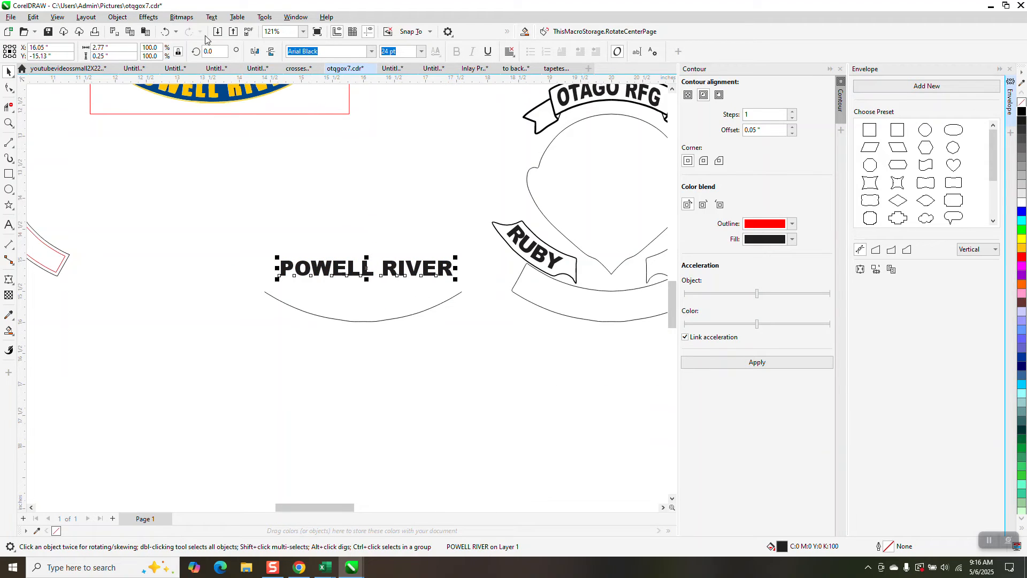
Step: Fit POWELL RIVER to the lower arc, with the text centred between the arc's ends at an offset of about 0.3 inch
click(214, 19)
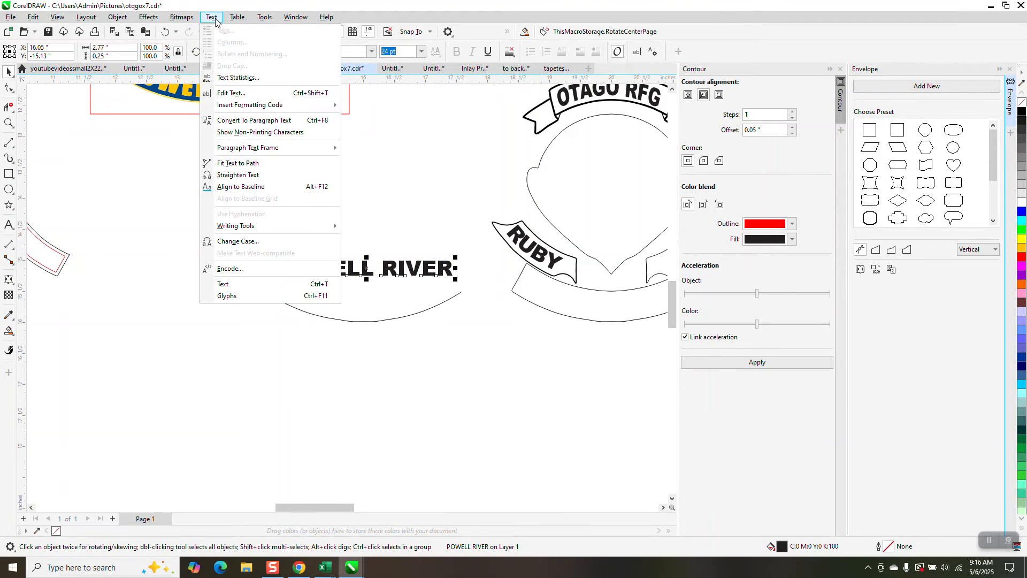
click(257, 163)
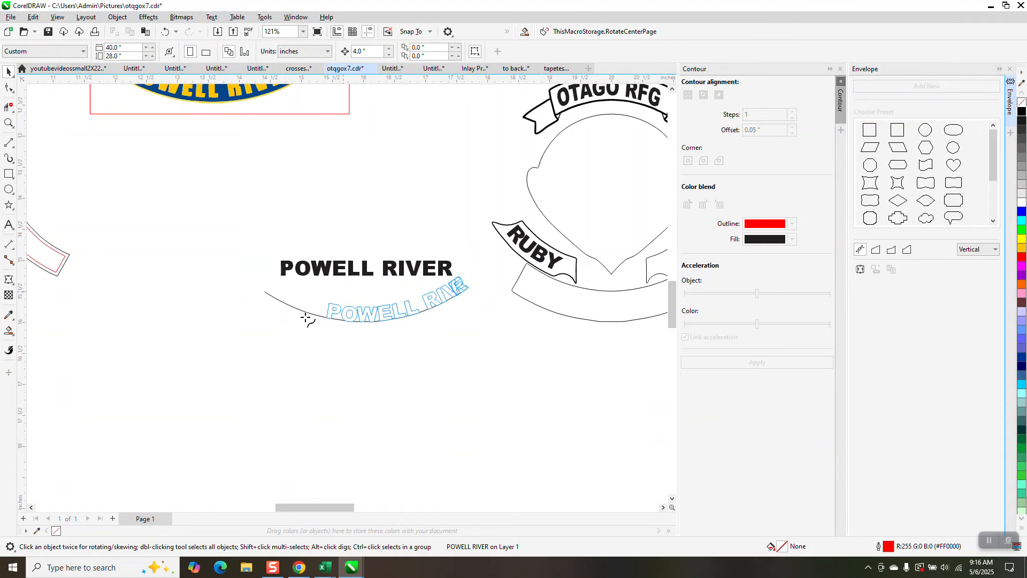
click(279, 298)
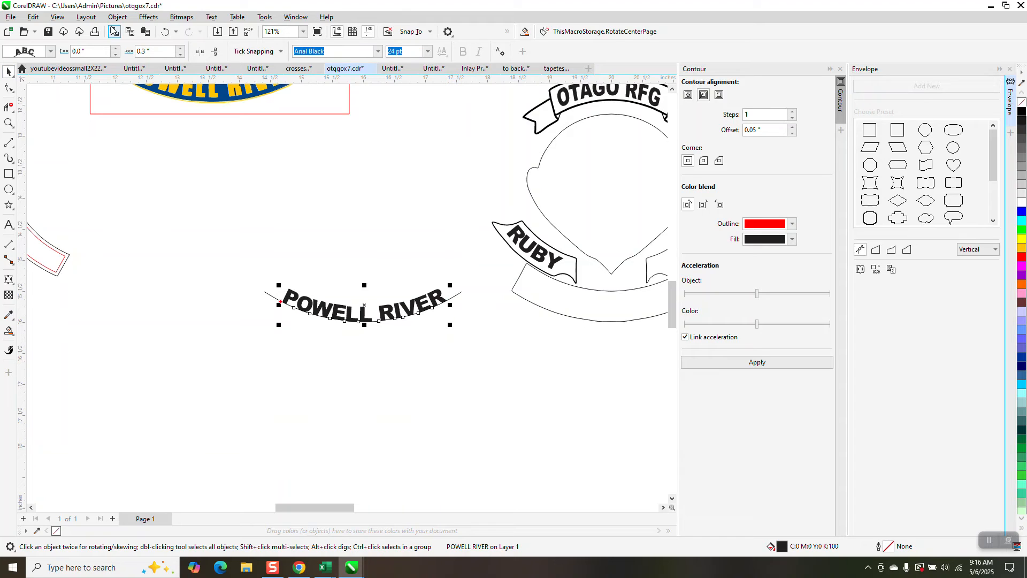
Step: Break the POWELL RIVER text apart from its arc and move it 4 inches right onto the emblem's bottom banner
drag(231, 236, 464, 354)
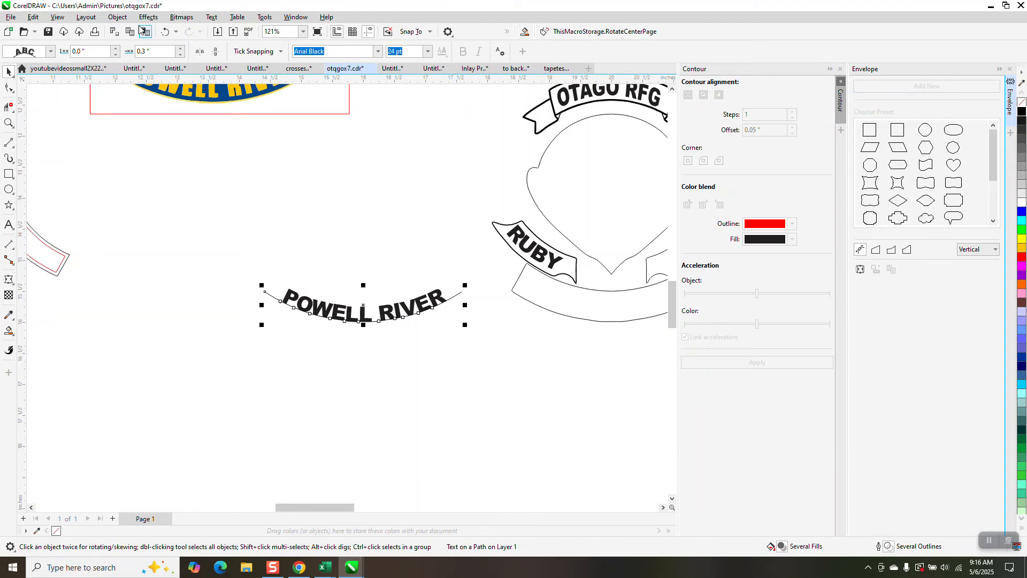
click(117, 17)
click(142, 265)
click(300, 263)
click(387, 312)
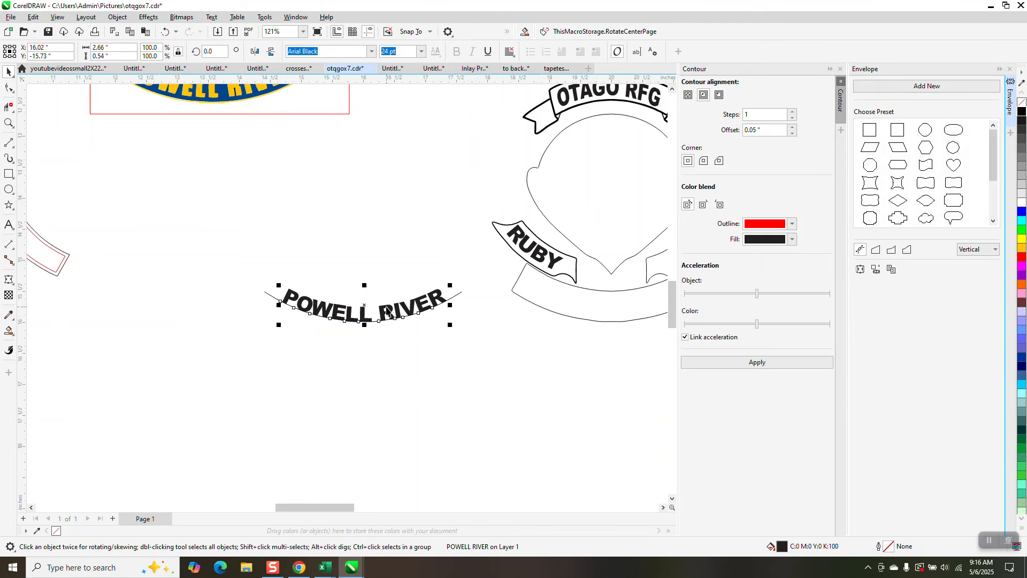
key(Right)
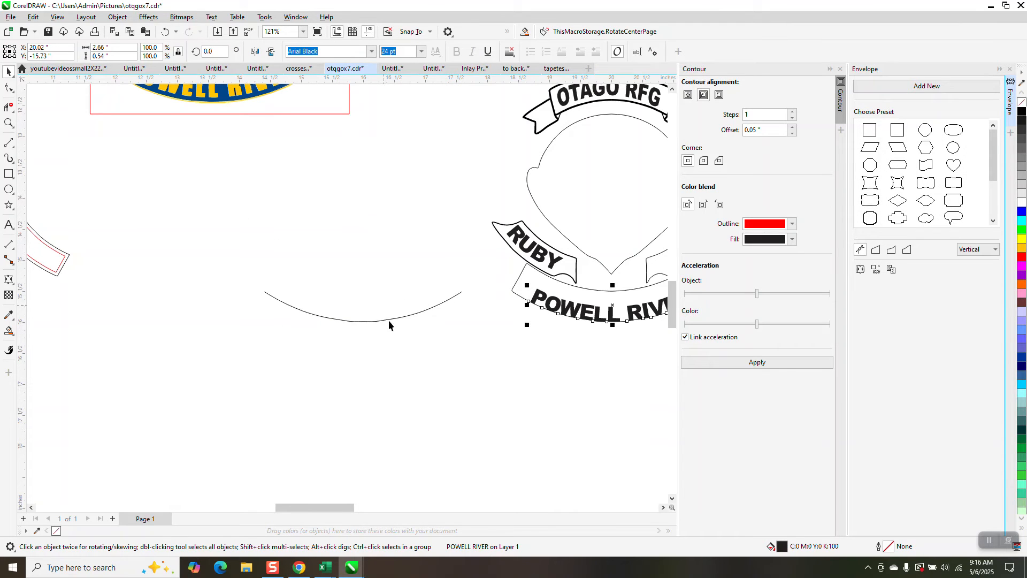
Step: Move POWELL RIVER up about 0.14 inch so it sits midway between the bottom banner's upper and lower edges
click(9, 122)
drag(520, 264, 678, 360)
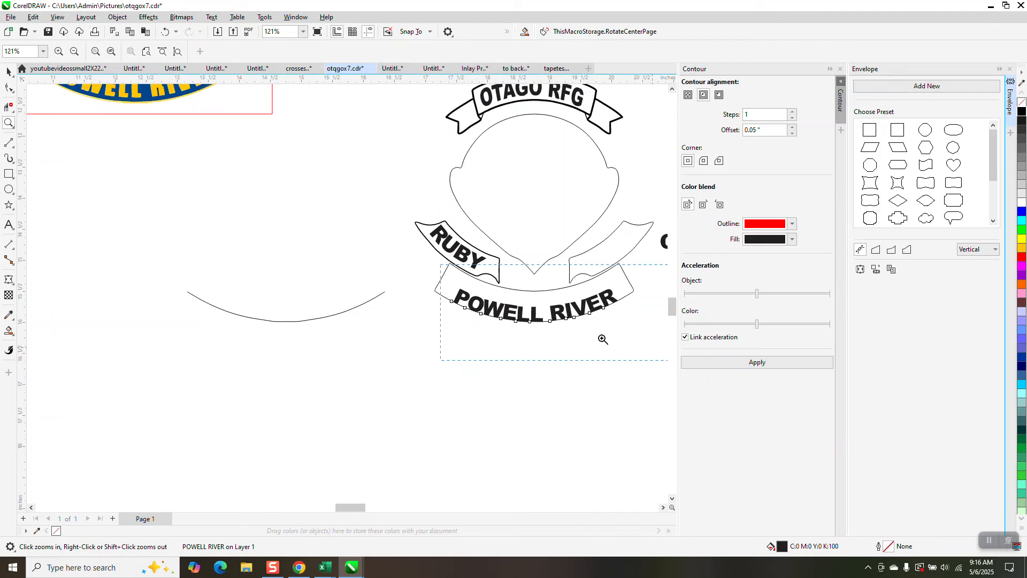
click(9, 71)
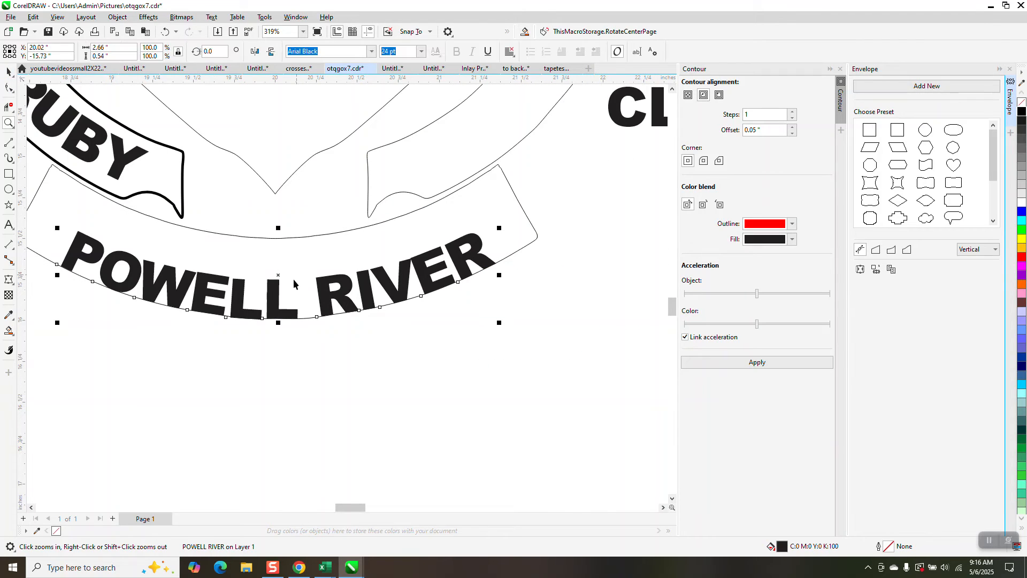
drag(278, 273, 278, 253)
scroll(400, 402, down, 1)
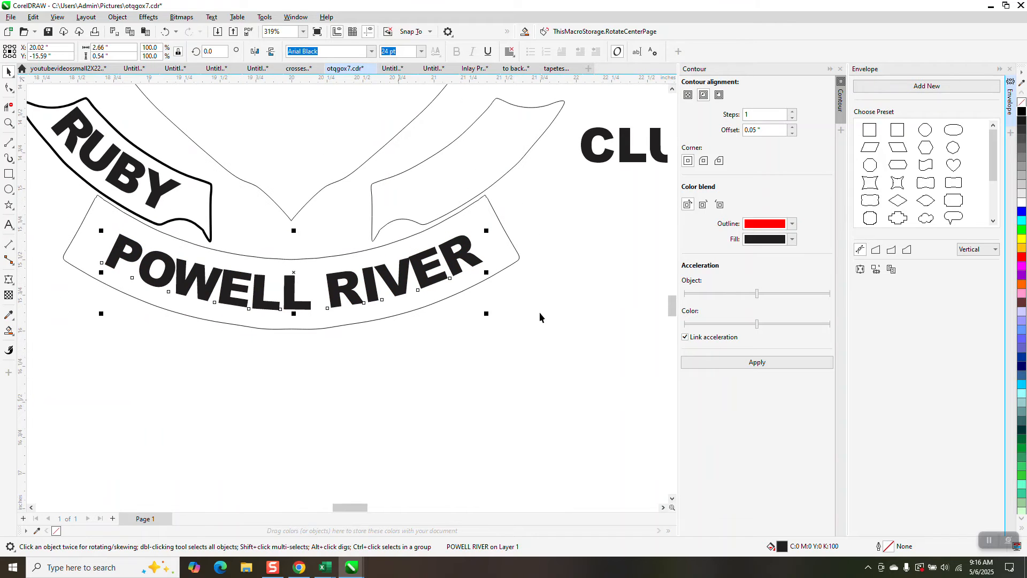
Step: Set the bottom banner's outline width to 0.014 in
click(518, 262)
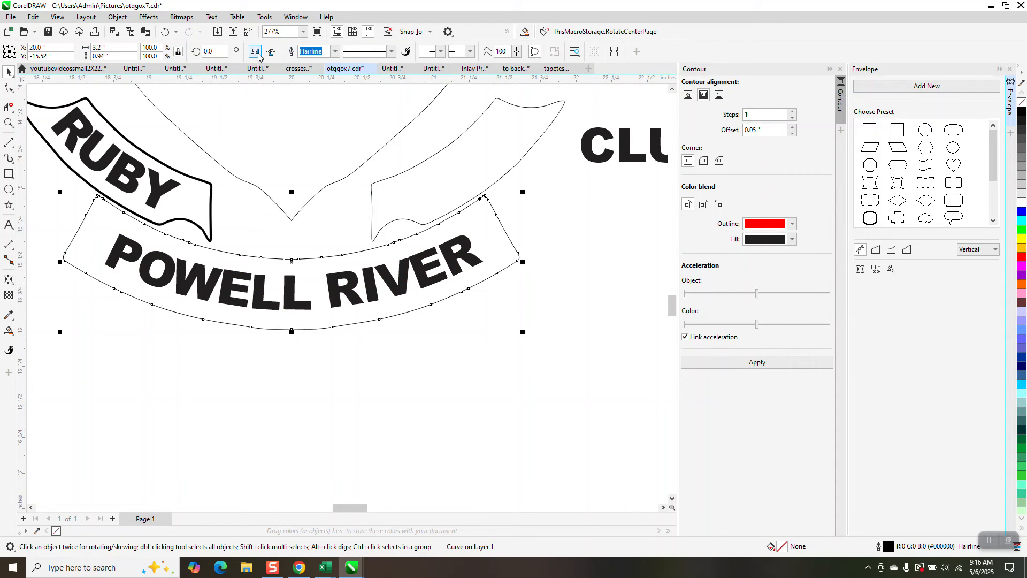
click(335, 51)
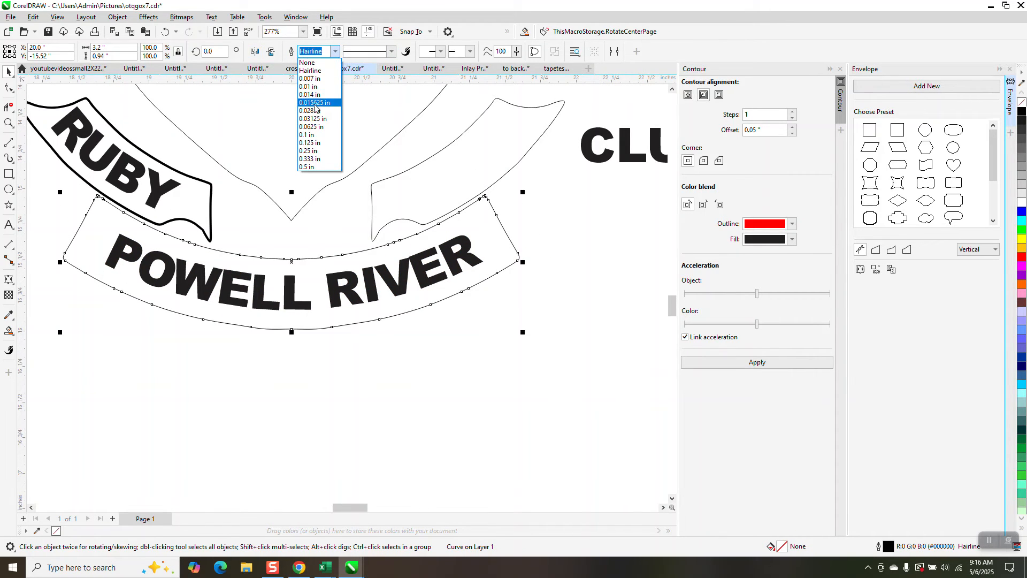
click(311, 95)
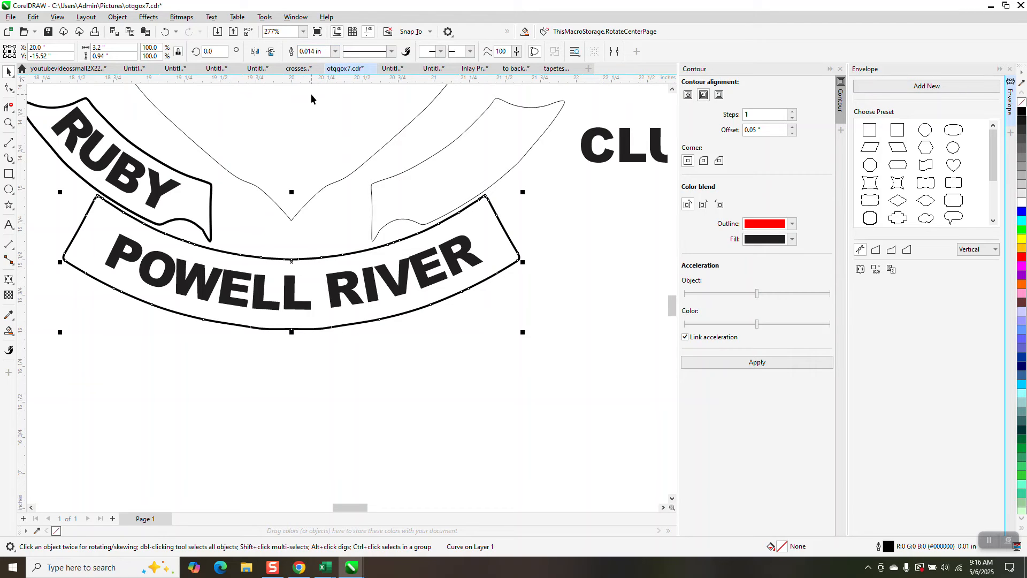
Step: Try a 0.014 in outline width on the empty side banner beside CLUB and undo it
click(473, 186)
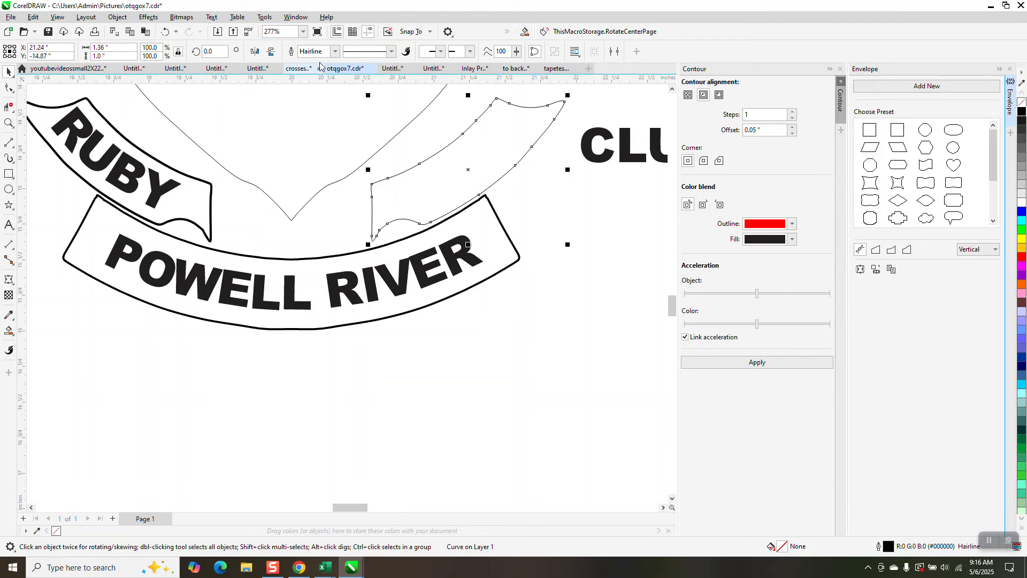
click(335, 51)
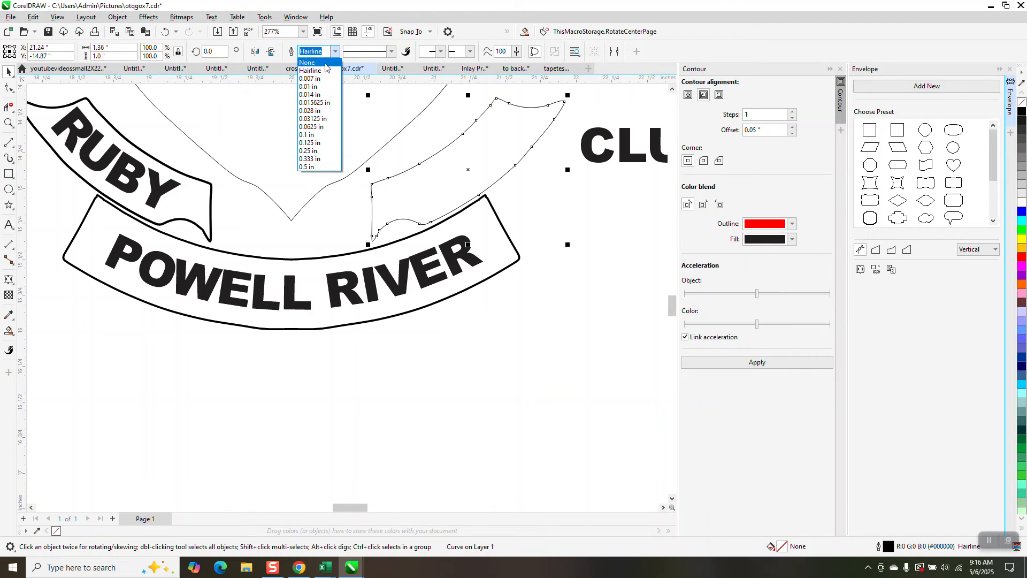
click(317, 95)
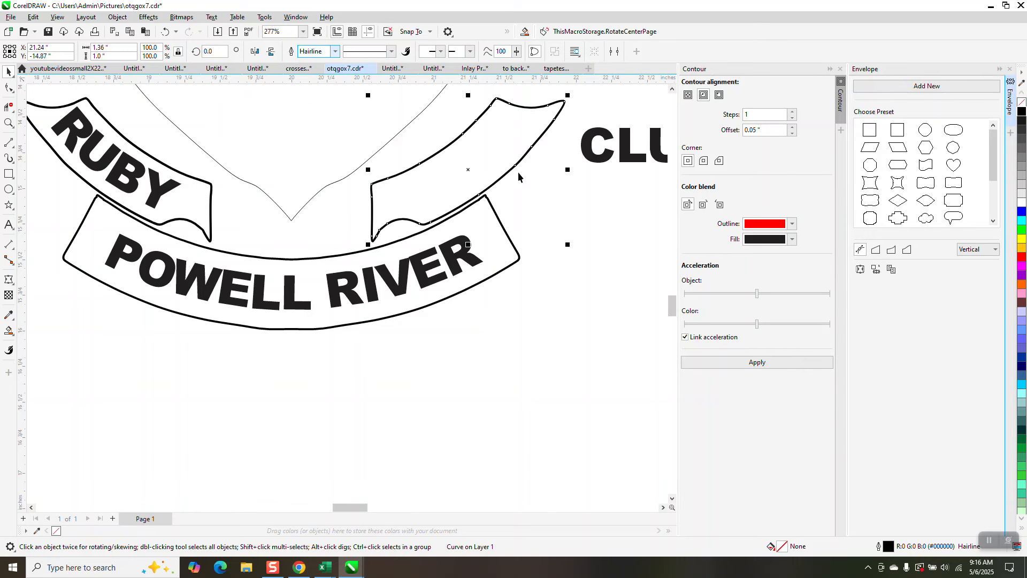
scroll(490, 295, down, 4)
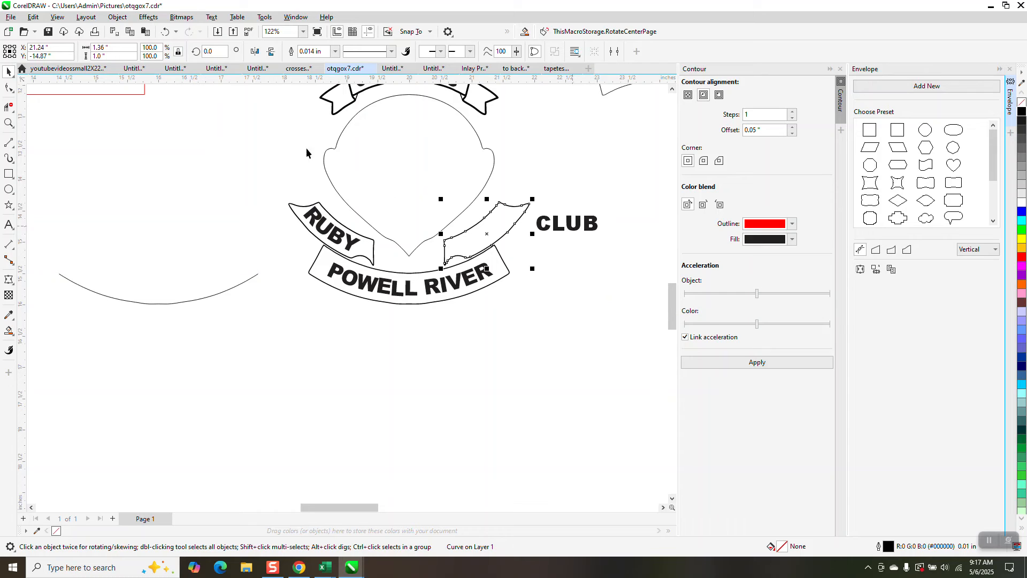
click(166, 31)
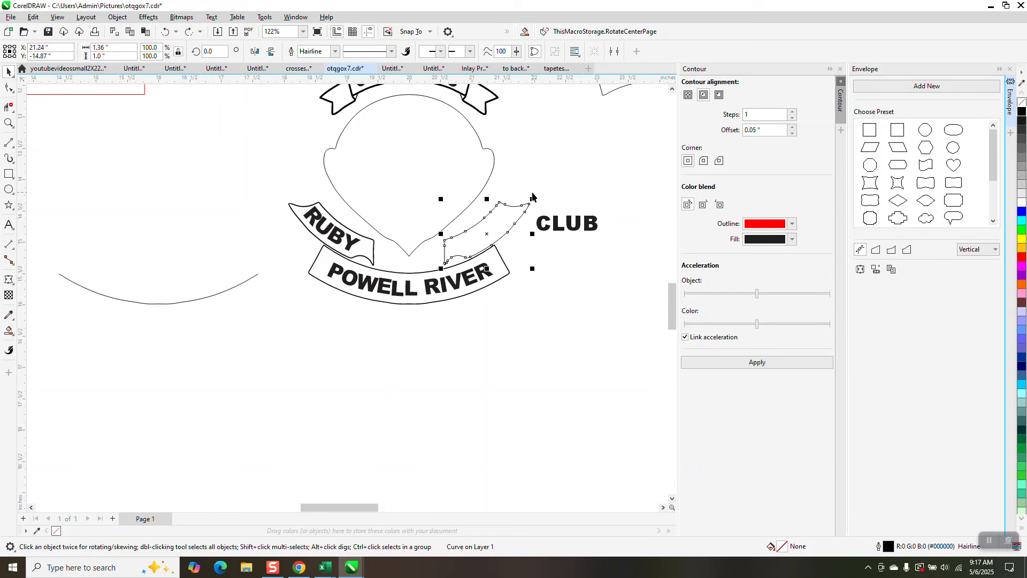
Step: Move the empty side banner 4 inches right, clear of the emblem
scroll(455, 245, down, 2)
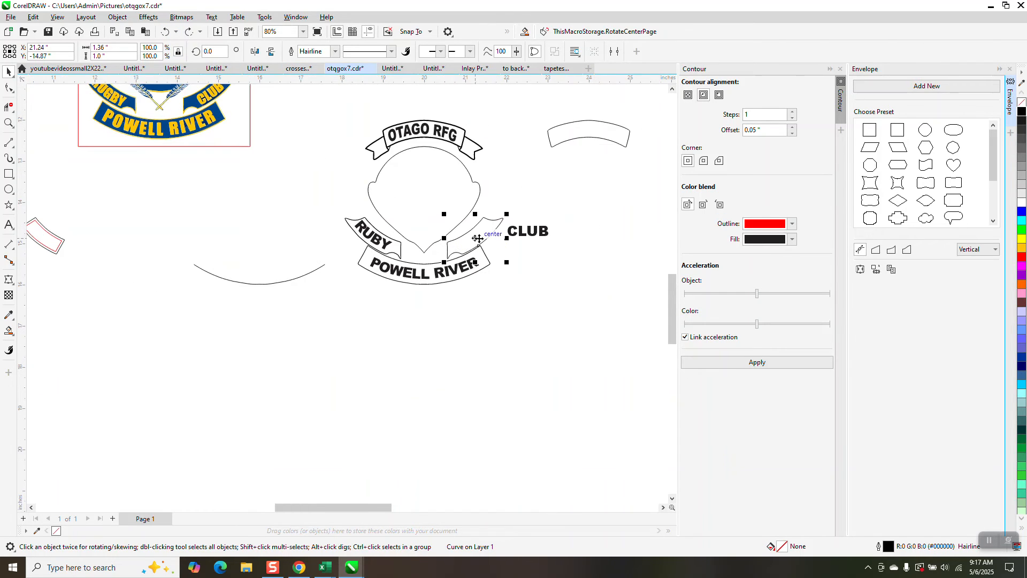
drag(478, 237, 642, 237)
scroll(511, 248, down, 2)
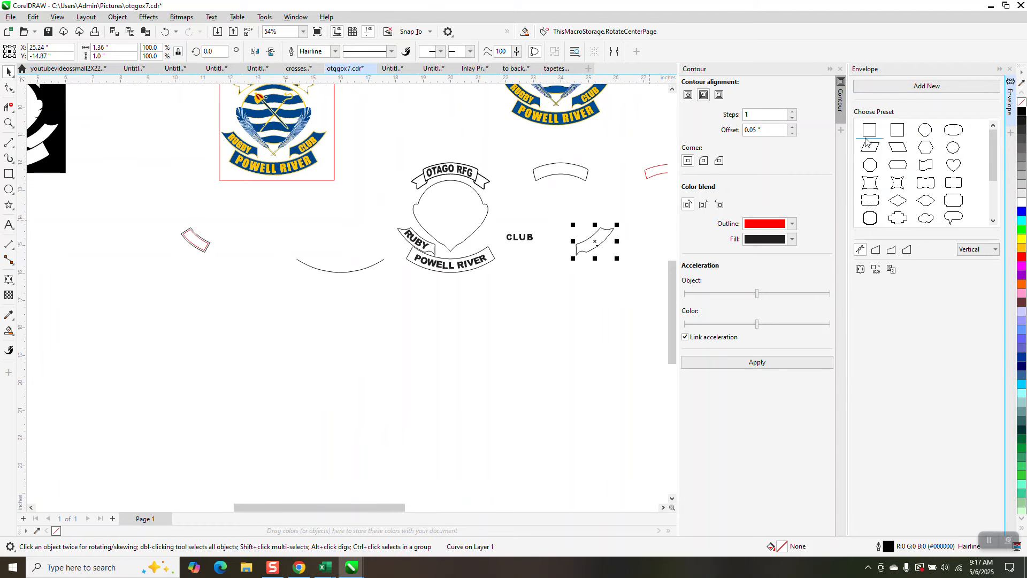
Step: Break the moved side banner's curve apart at the nodes at both ends of its lower edge
click(8, 124)
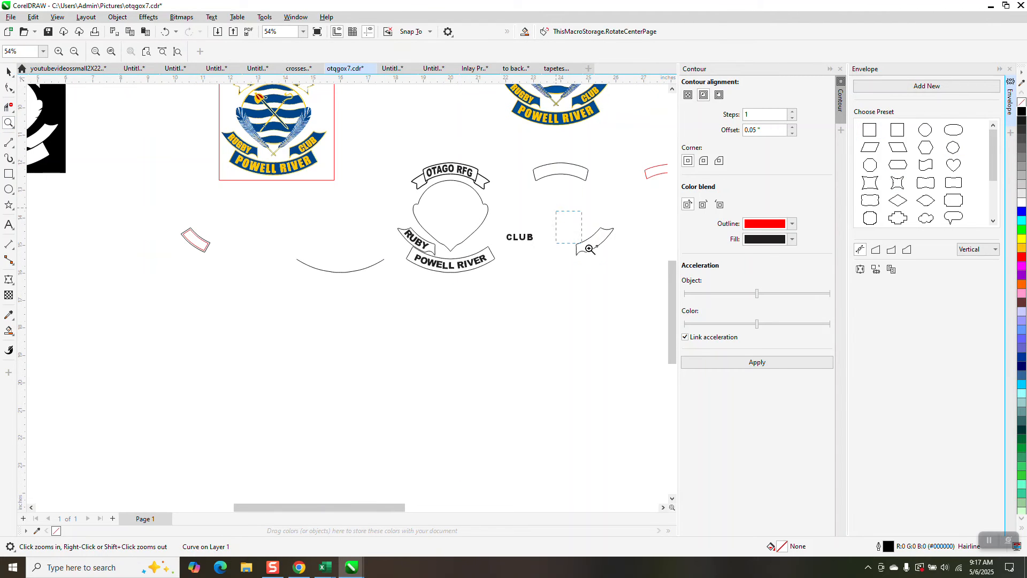
drag(590, 249, 649, 280)
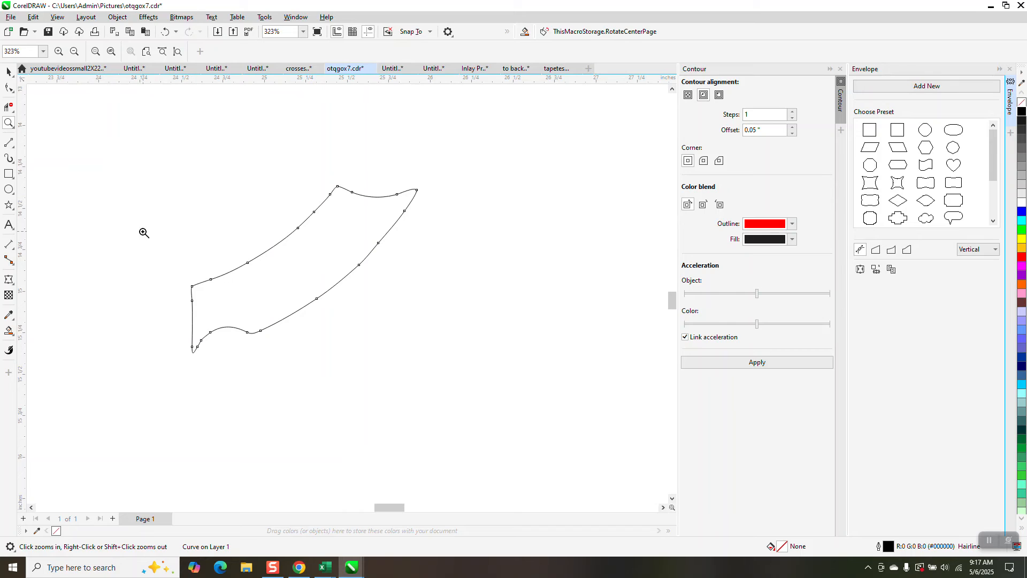
click(9, 87)
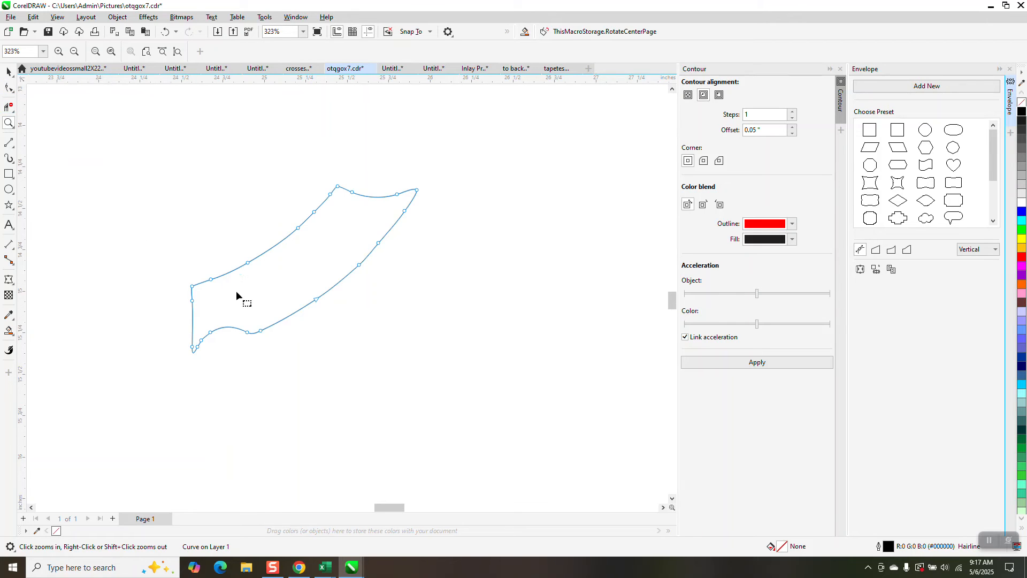
right_click(261, 331)
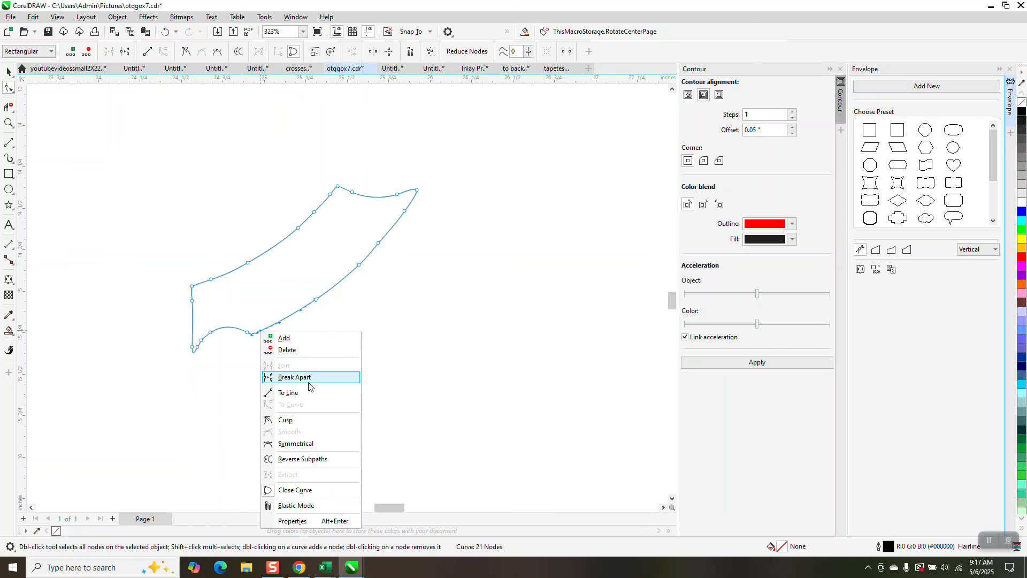
click(310, 374)
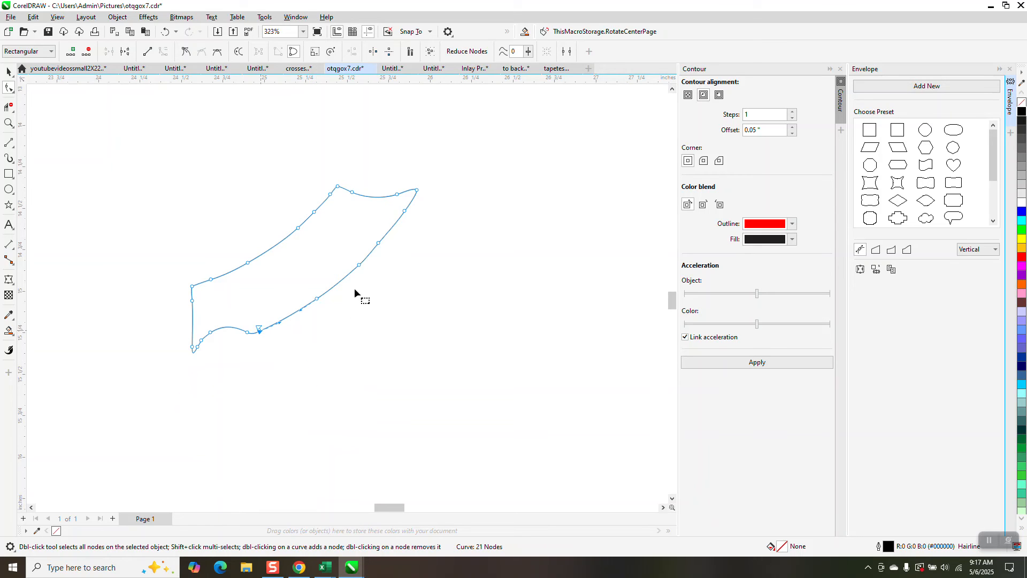
right_click(416, 189)
click(459, 242)
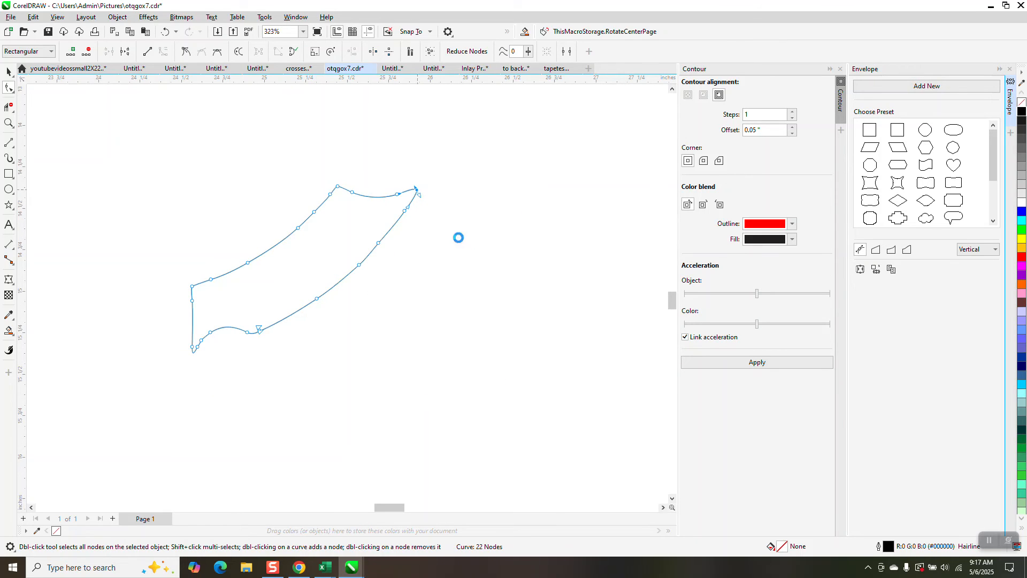
Step: Delete the side banner's upper edge and both ends with Virtual Segment Delete, keeping only the lower arc
click(256, 176)
drag(268, 206, 310, 257)
scroll(321, 254, down, 2)
scroll(358, 291, down, 2)
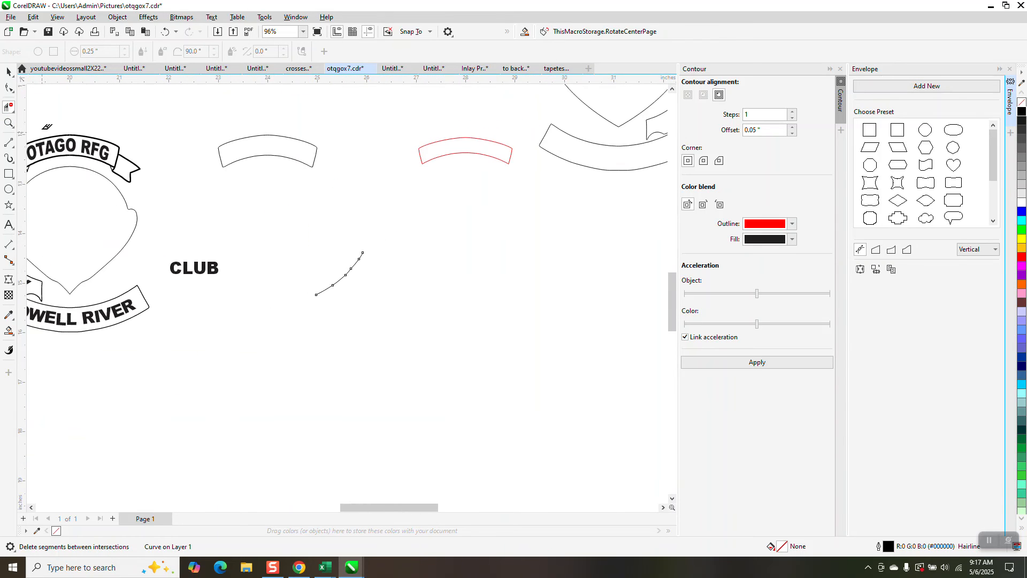
Step: Move the CLUB text above the remaining side arc and fit it to that arc at an offset of about 0.13 inch
click(9, 72)
drag(208, 258, 288, 245)
drag(211, 276, 337, 250)
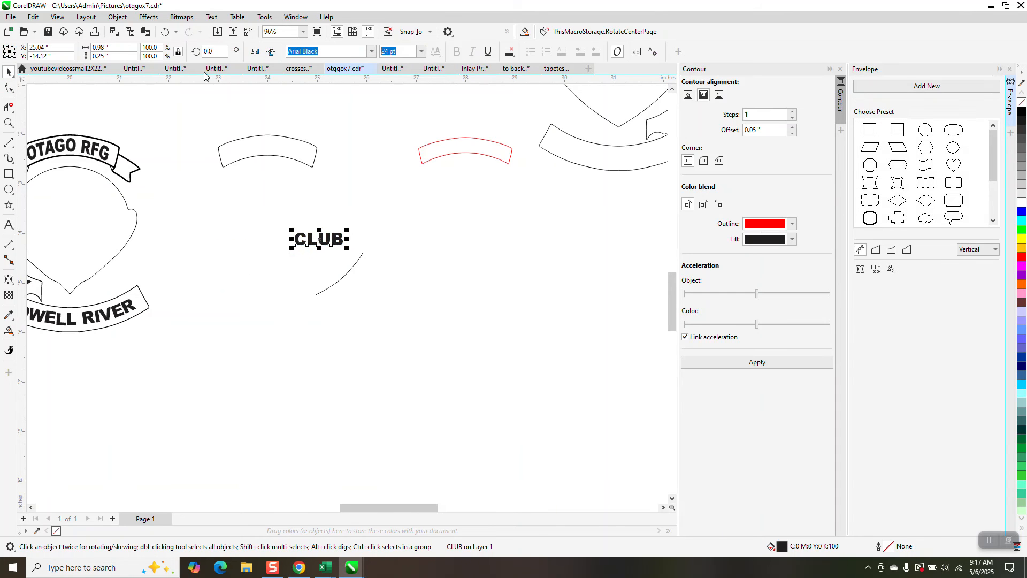
click(212, 16)
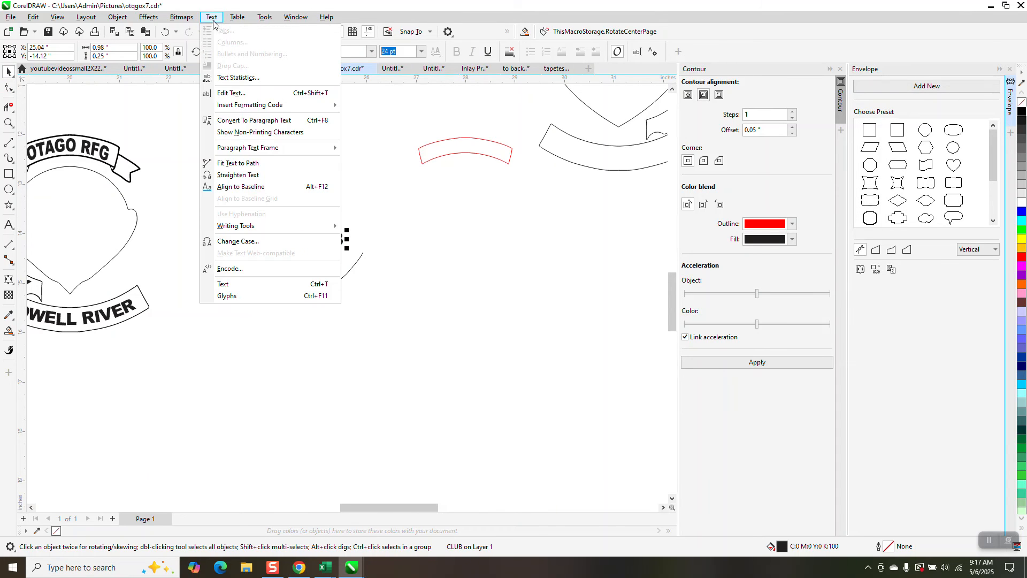
click(260, 164)
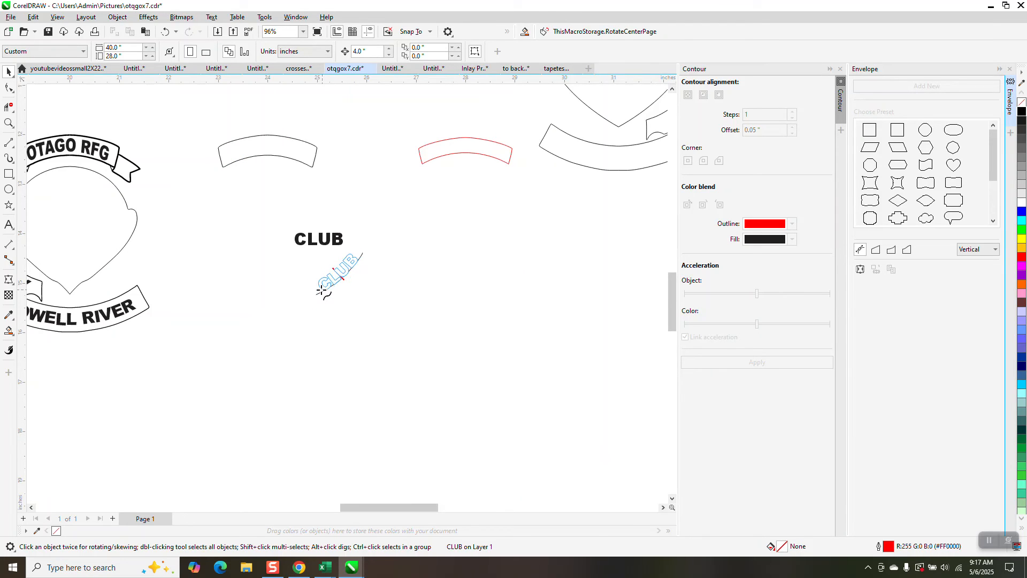
click(321, 291)
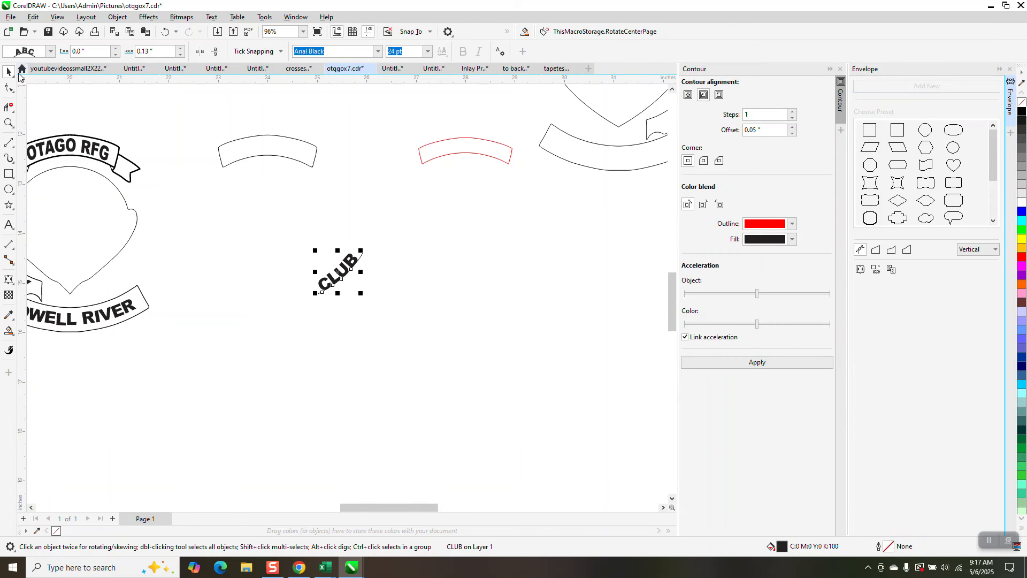
Step: Break the CLUB text apart from its arc and move it 4 inches left into its place in the emblem
drag(473, 347, 473, 348)
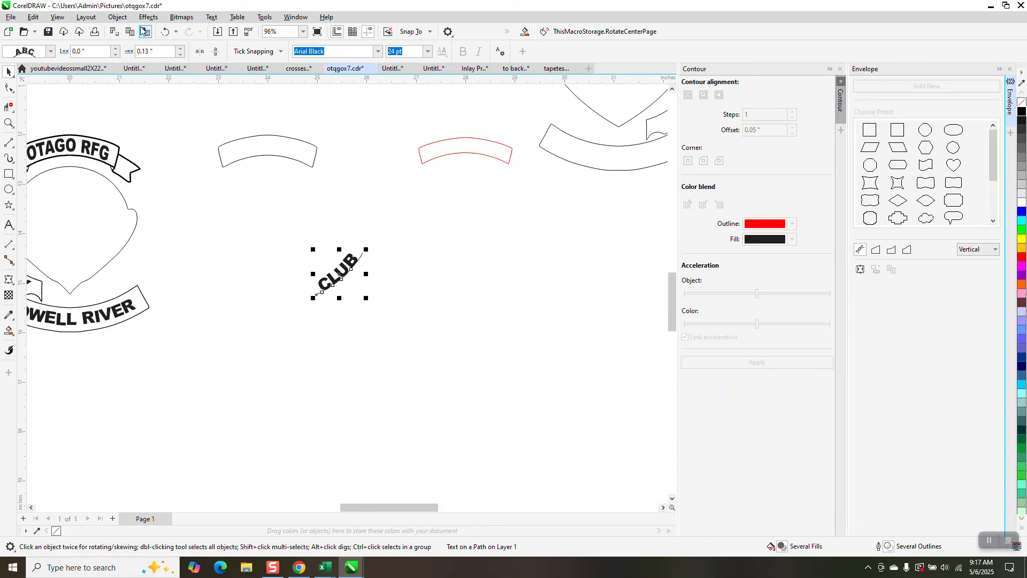
click(118, 16)
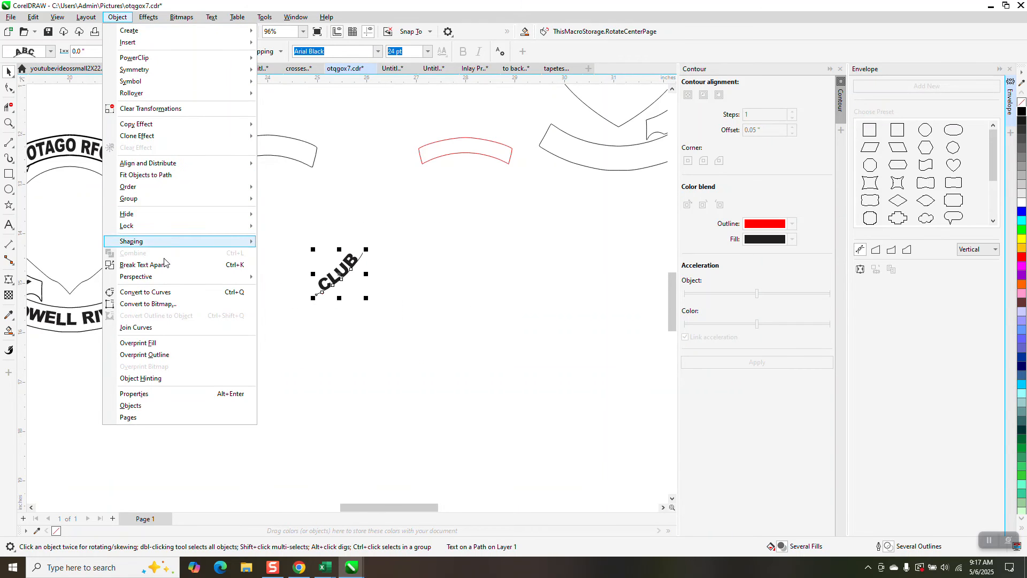
click(211, 264)
click(300, 228)
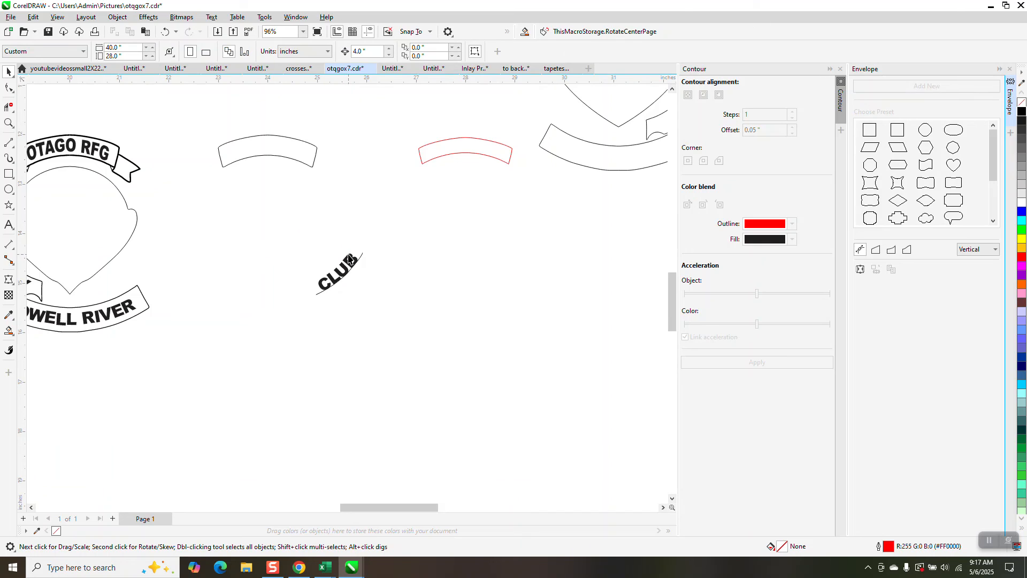
click(351, 256)
key(Left)
scroll(351, 257, down, 1)
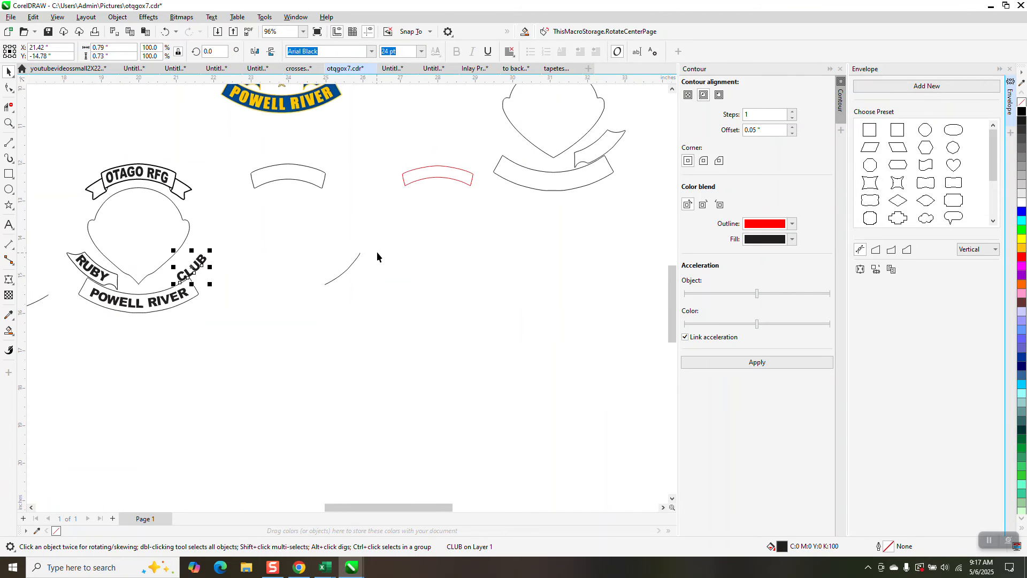
Step: Move the side banner from the spare emblem copy 4 inches down and 12 inches left over the lettered emblem, and remove it
scroll(383, 250, down, 1)
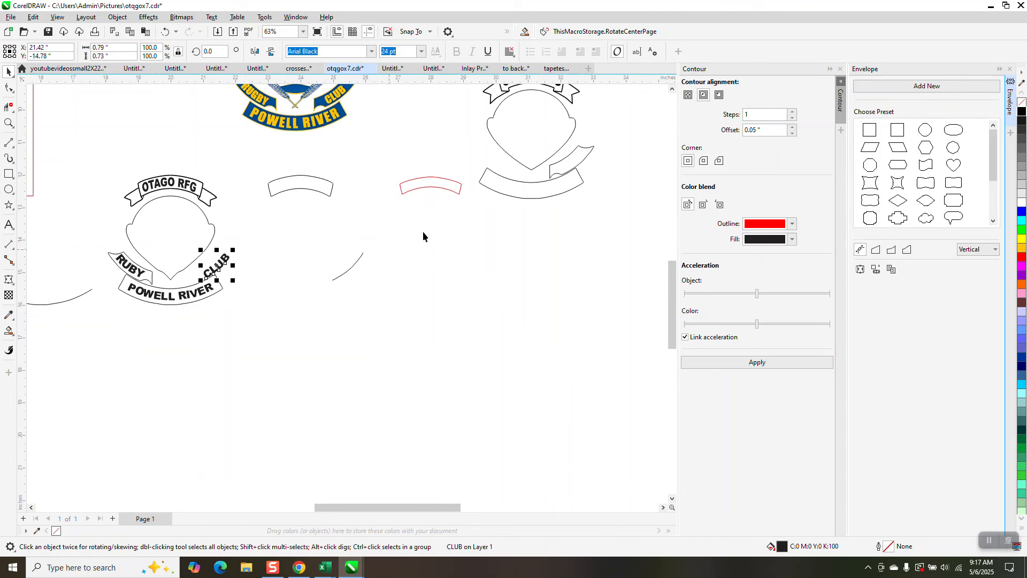
click(570, 164)
click(573, 162)
key(Down)
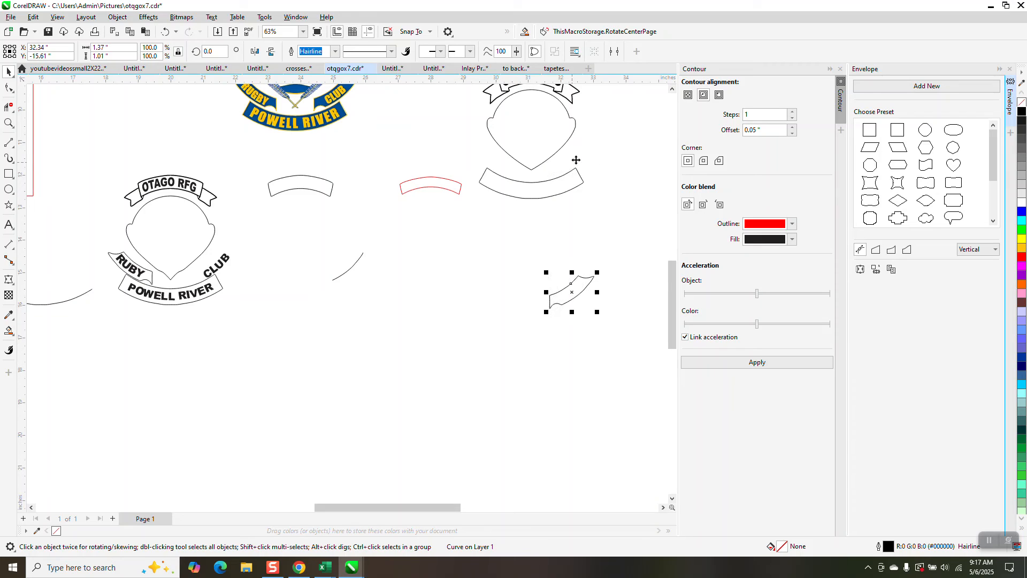
key(Left)
key(Left)
key(Left)
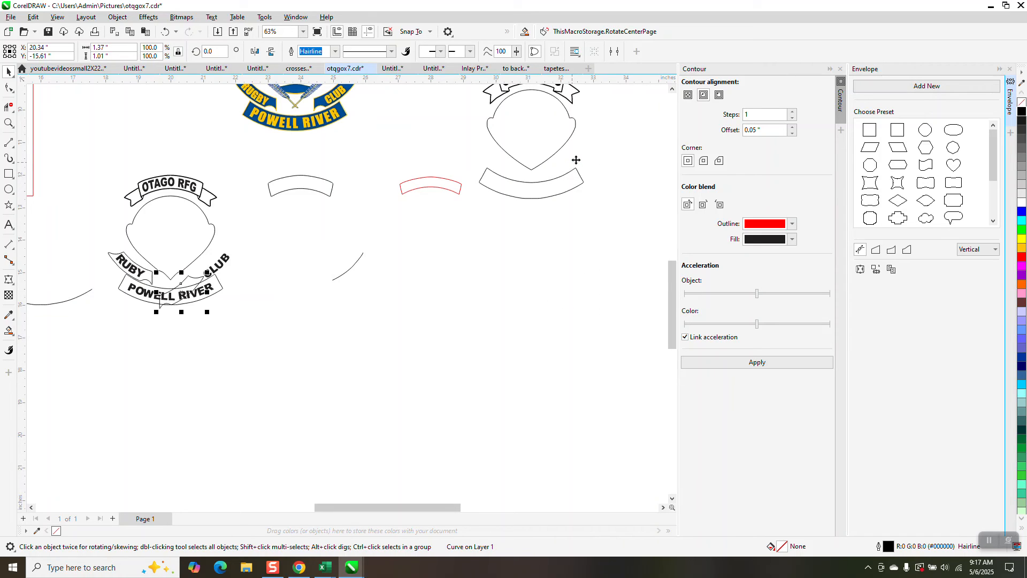
key(Escape)
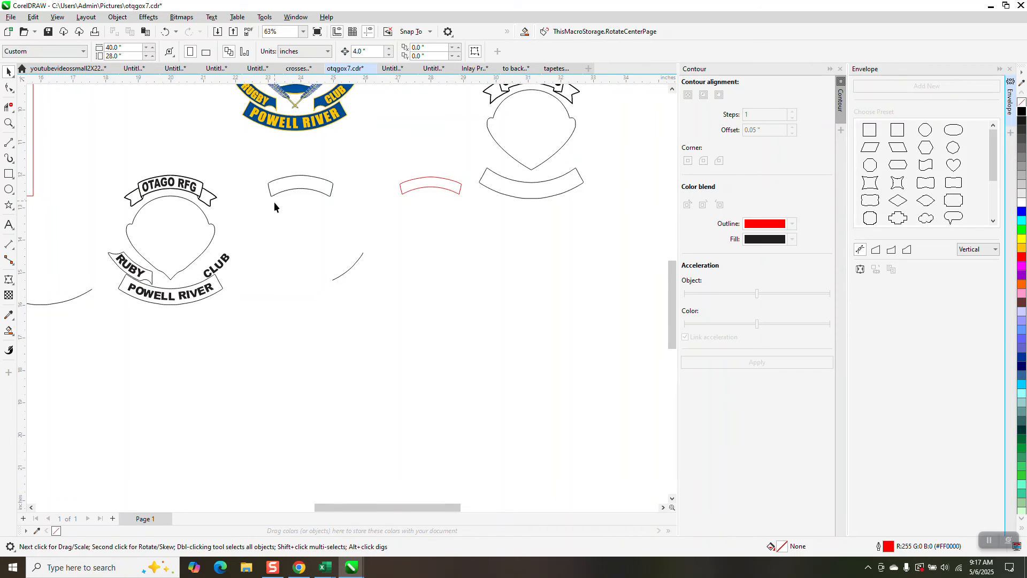
Step: Copy the curved CLUB text in the lettered emblem to the clipboard
click(230, 264)
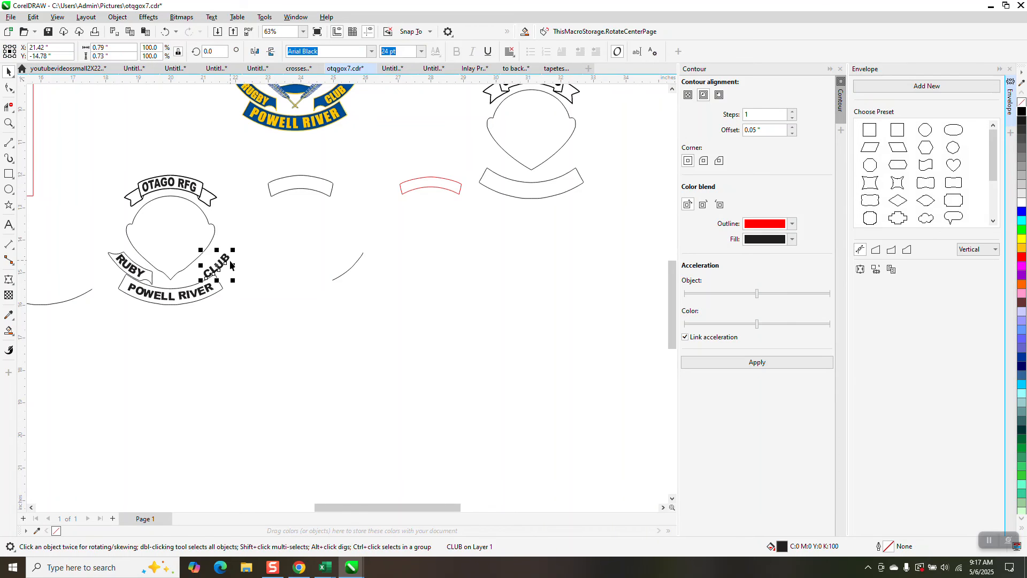
right_click(231, 264)
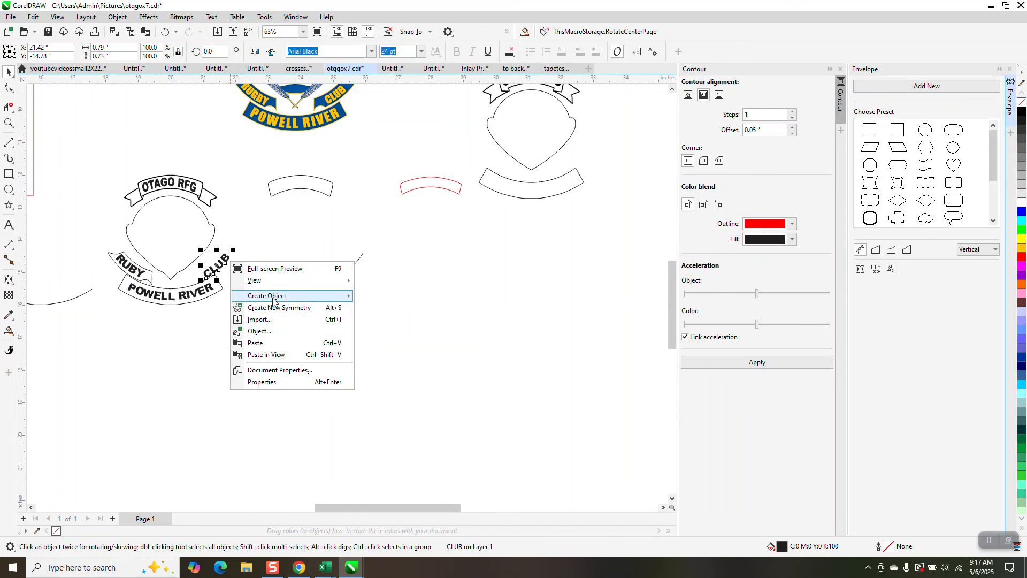
click(234, 237)
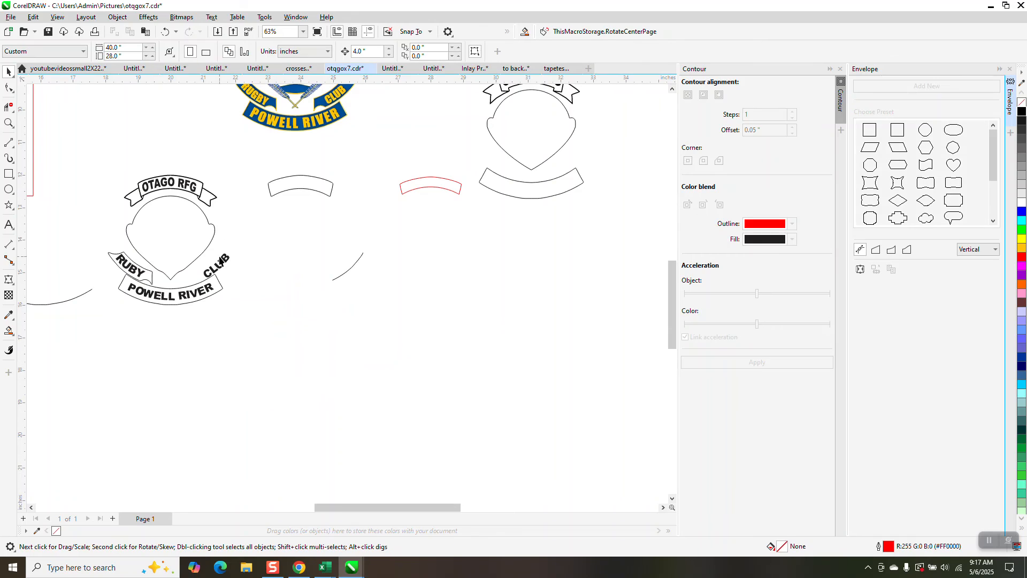
click(220, 258)
right_click(223, 259)
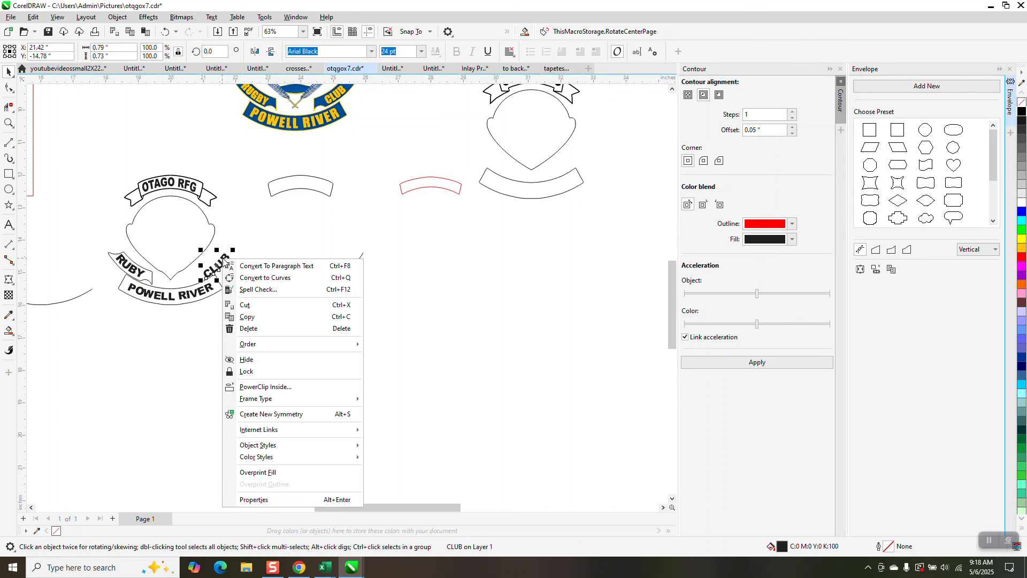
click(247, 317)
Step: Undo the recent edits back to the point where the intact side banner sits in the lettered emblem beside the straight CLUB text
click(170, 33)
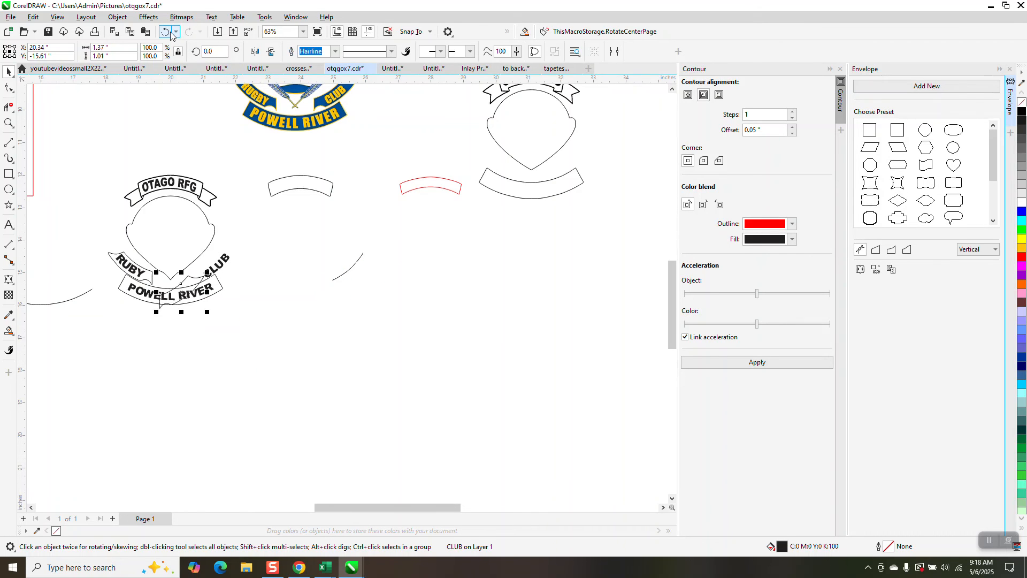
click(170, 32)
click(170, 32)
click(171, 32)
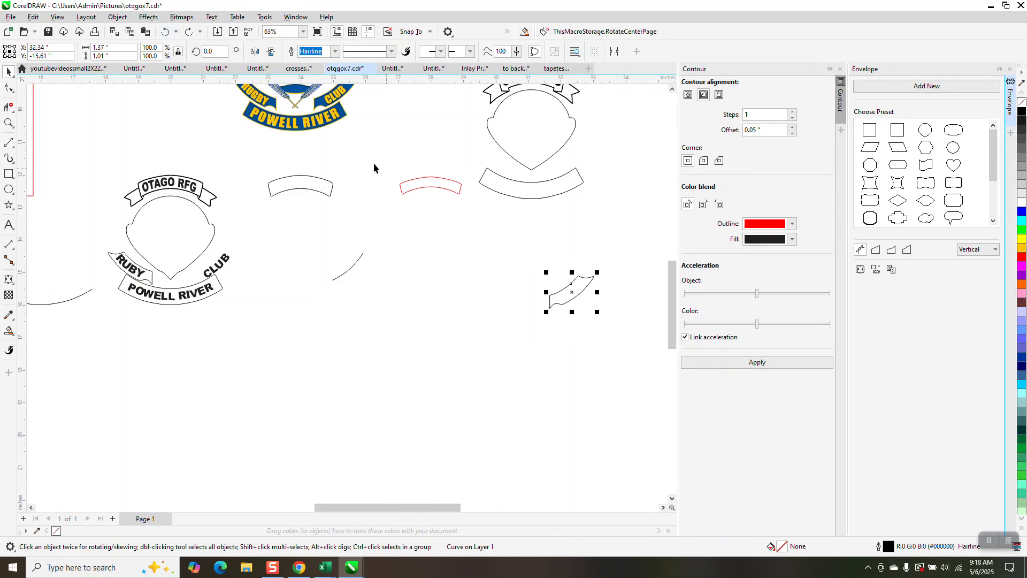
click(167, 32)
click(167, 32)
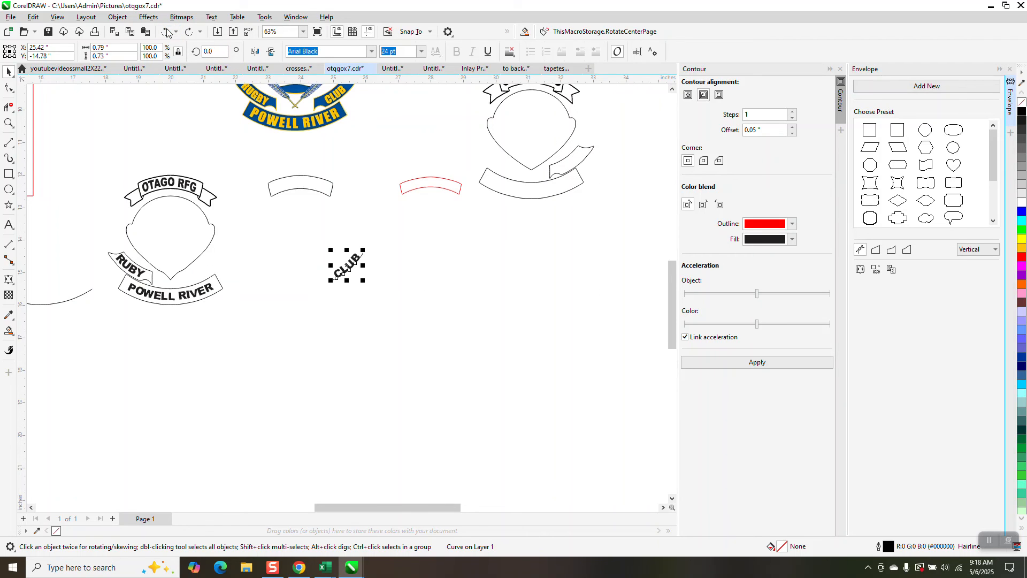
click(168, 32)
click(166, 31)
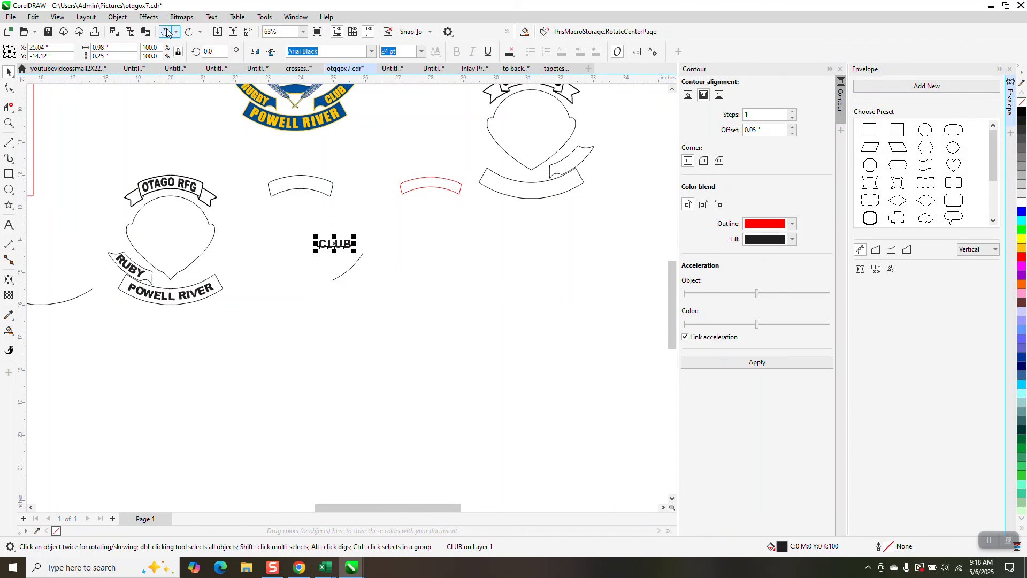
click(167, 31)
click(167, 32)
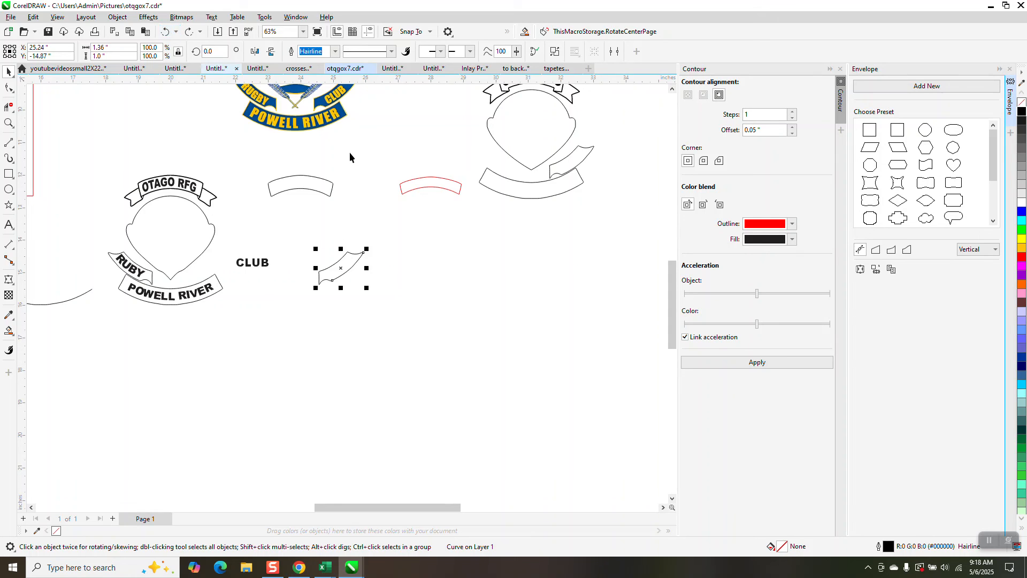
key(ctrl+shift+z)
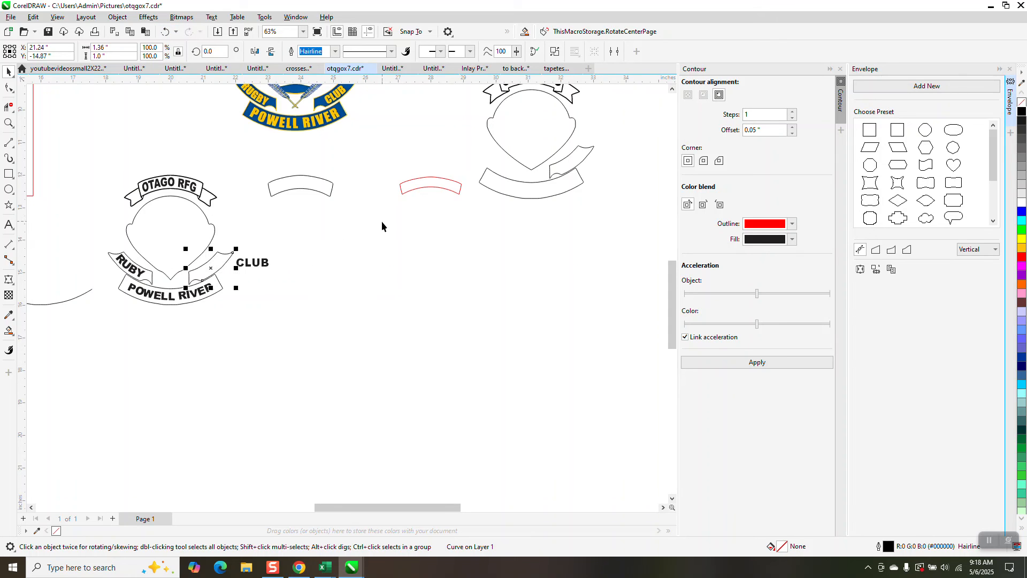
Step: Paste the curved CLUB text, move it about 0.17 inch left into the side banner, and rotate it slightly to follow the banner's curve
right_click(384, 237)
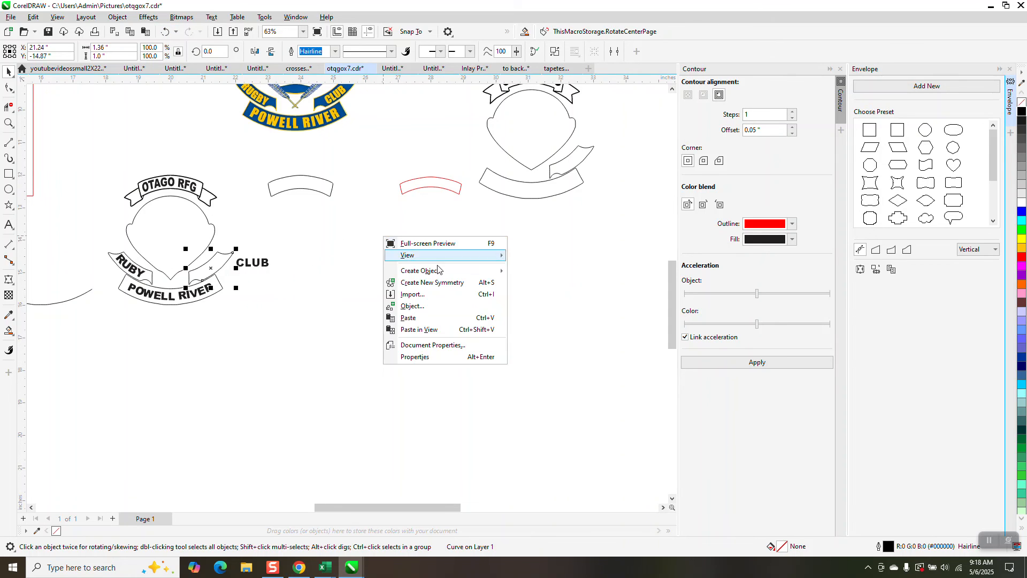
click(409, 317)
click(8, 123)
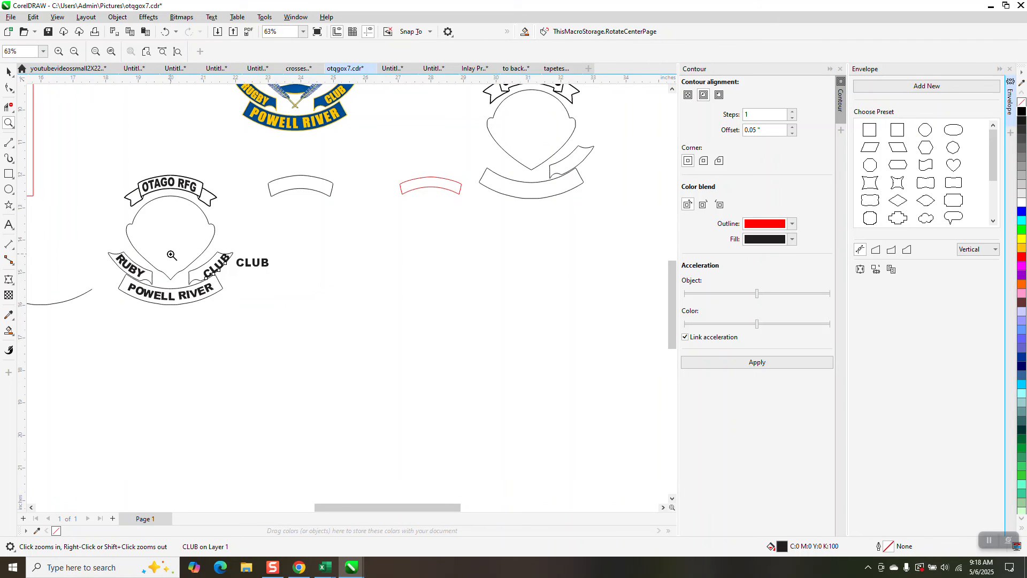
drag(167, 254, 300, 306)
click(8, 71)
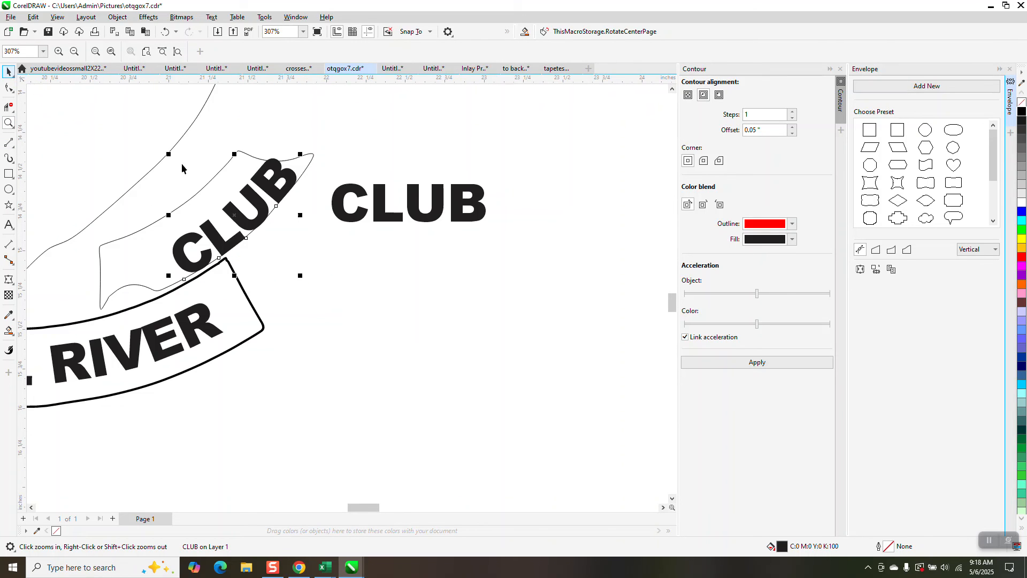
drag(258, 206, 231, 215)
click(231, 215)
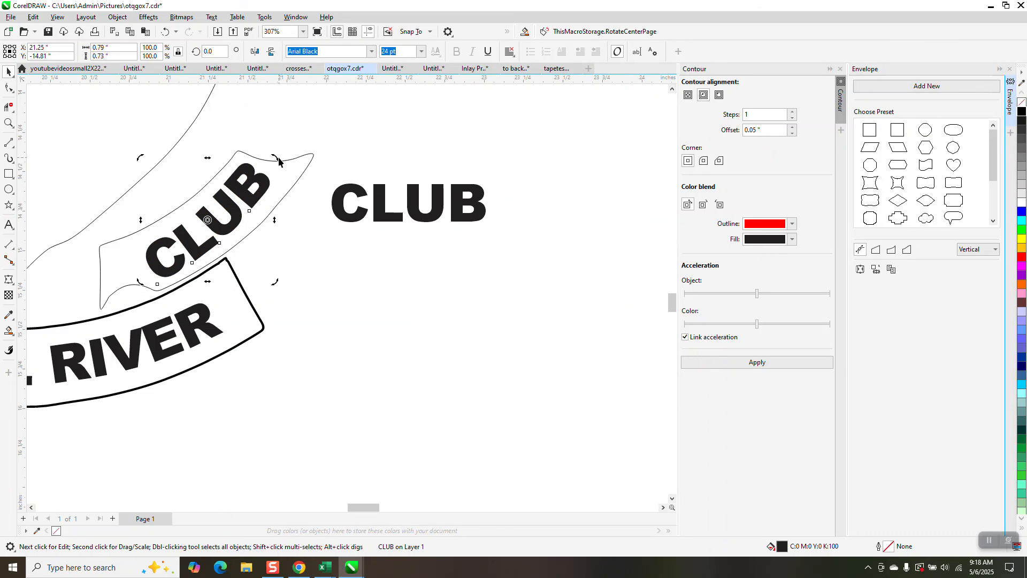
drag(278, 159, 281, 155)
click(302, 133)
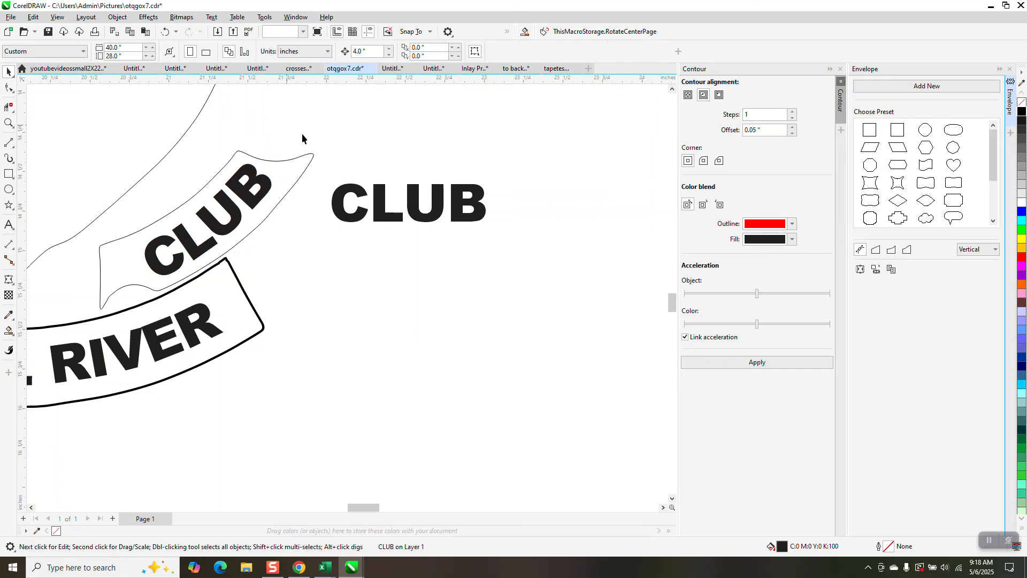
Step: Set the outline width of the banner around CLUB to 0.014 in
click(305, 168)
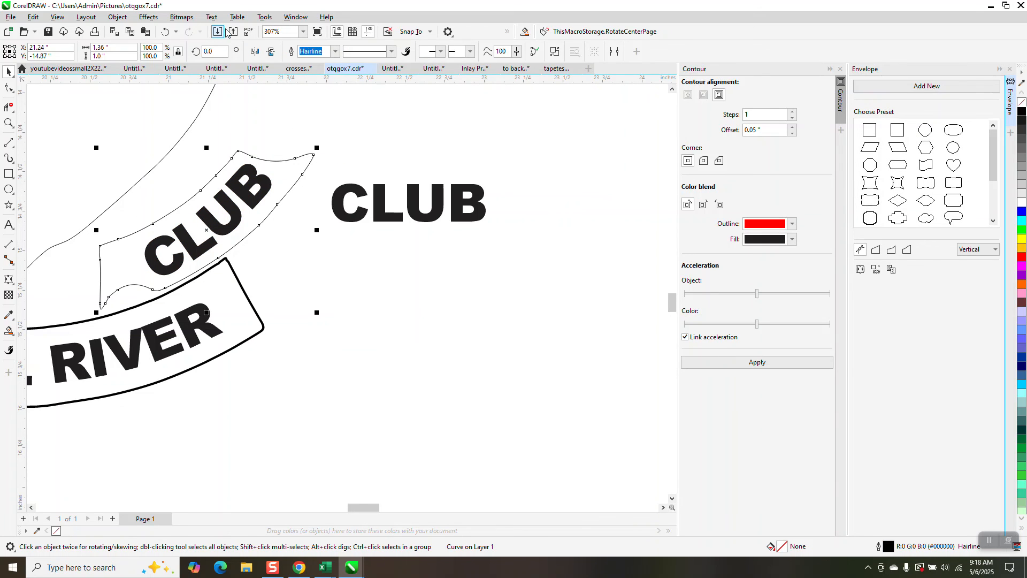
click(333, 56)
click(318, 99)
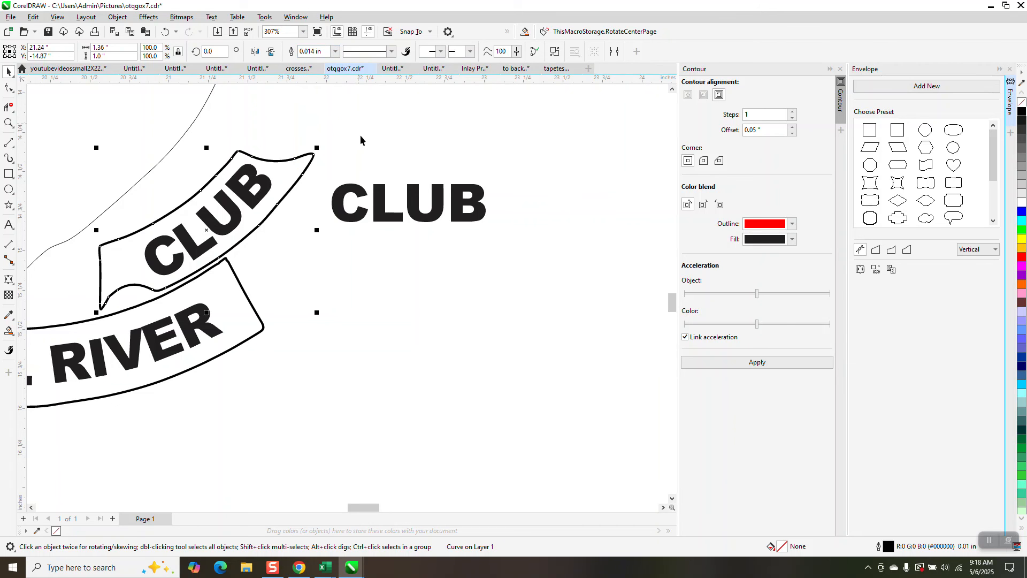
Step: Delete the spare straight CLUB text beside the lettered emblem
scroll(410, 231, down, 4)
click(407, 217)
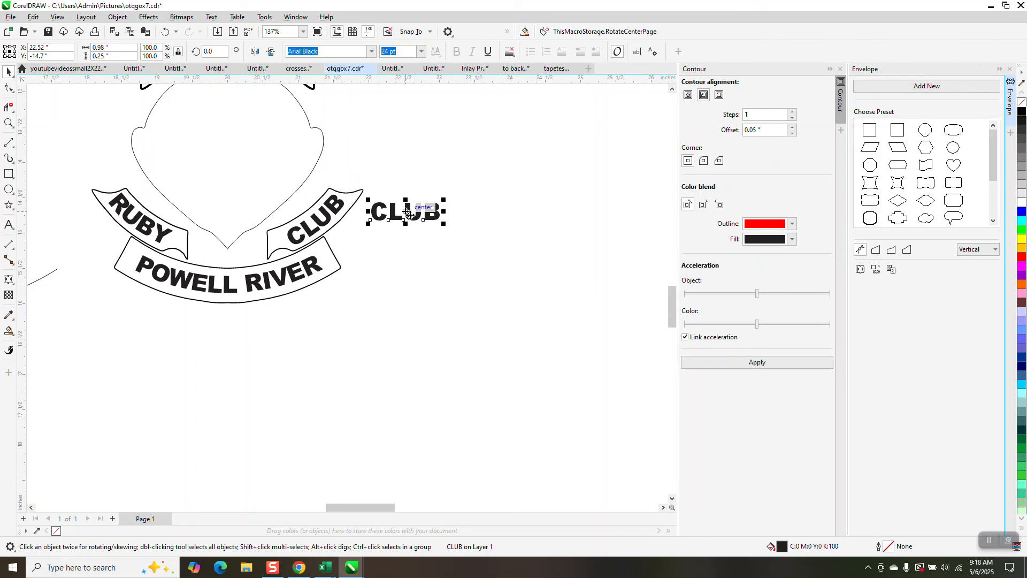
key(Delete)
Step: Examine the lettered emblem's banners and compare them with the coloured original emblem
scroll(415, 244, down, 1)
scroll(447, 234, down, 1)
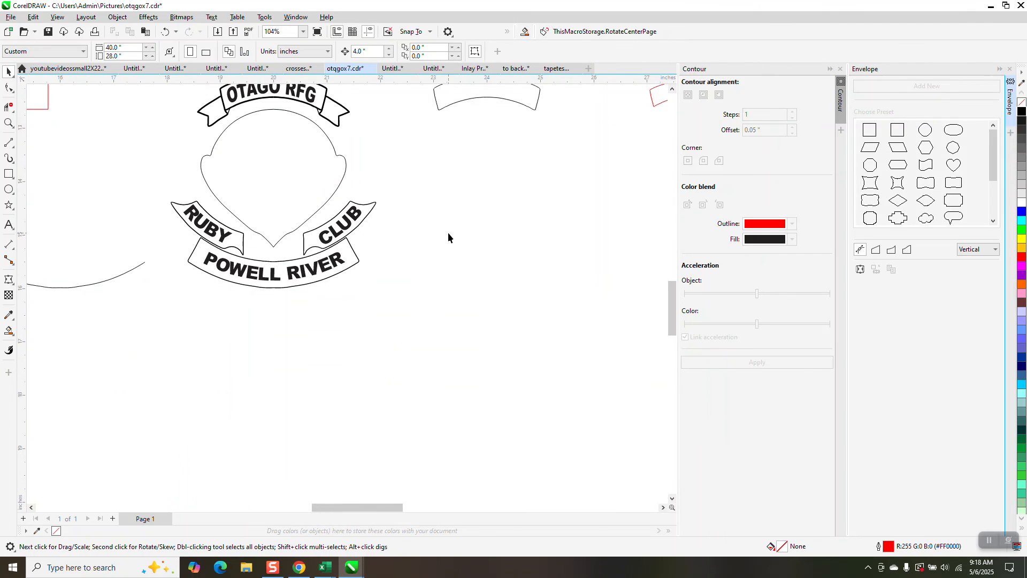
scroll(441, 244, down, 2)
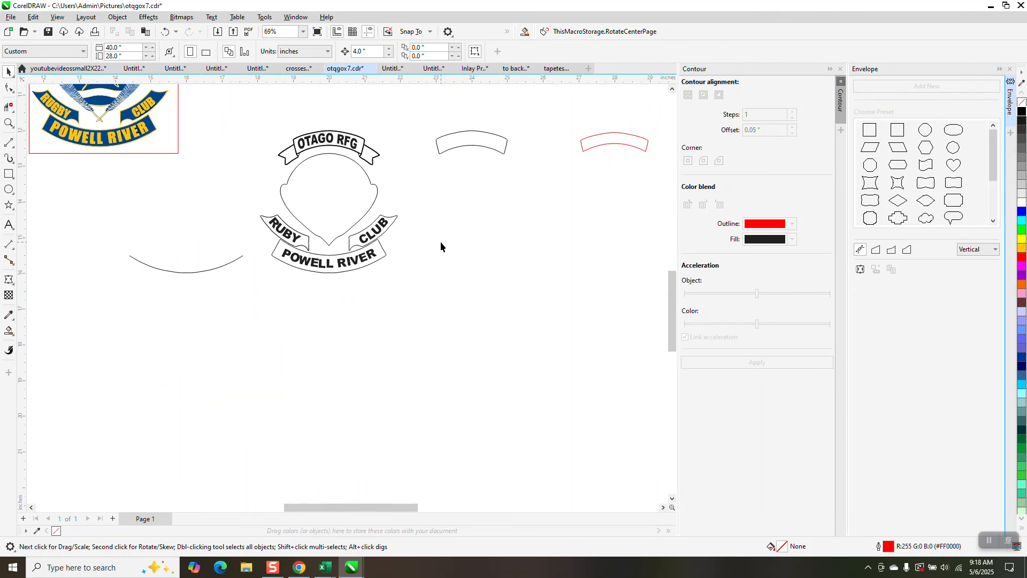
click(9, 123)
drag(456, 294, 456, 293)
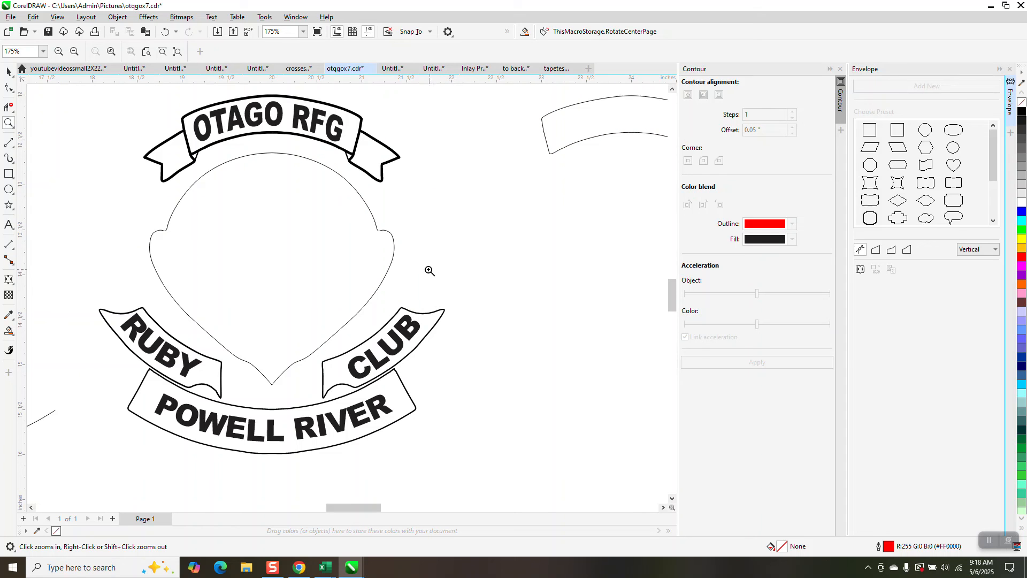
scroll(388, 247, down, 5)
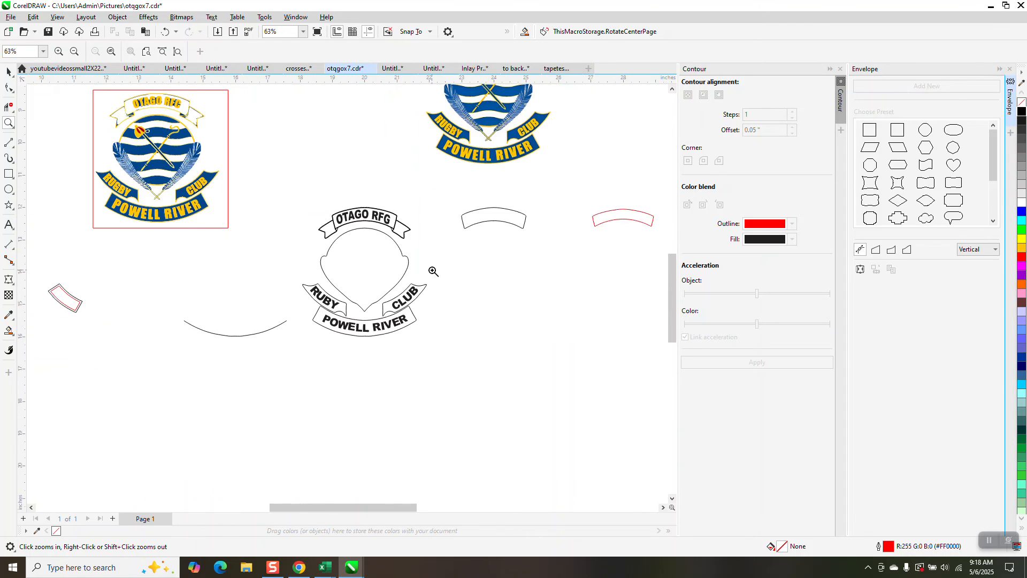
drag(435, 123, 573, 181)
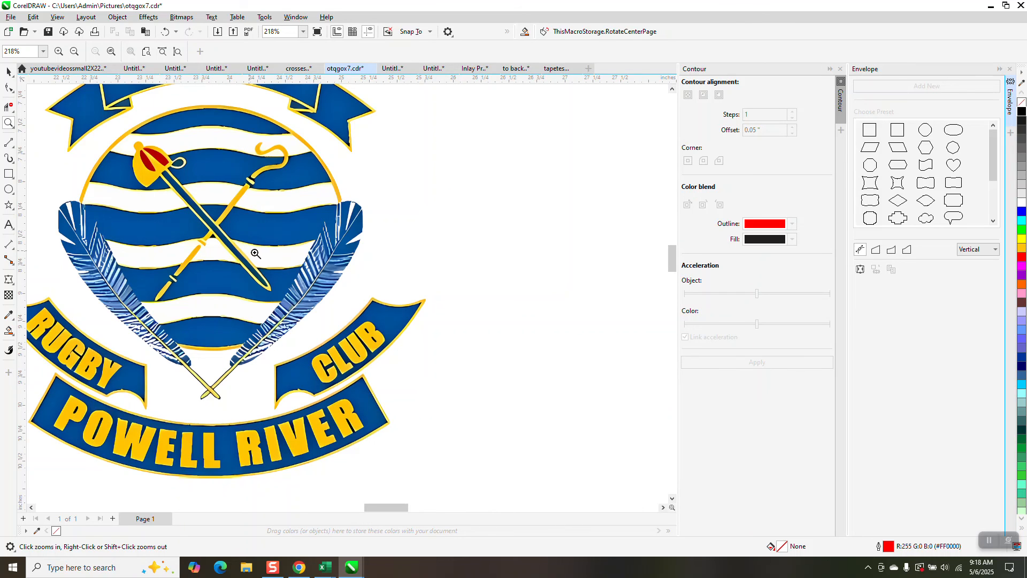
scroll(262, 258, down, 6)
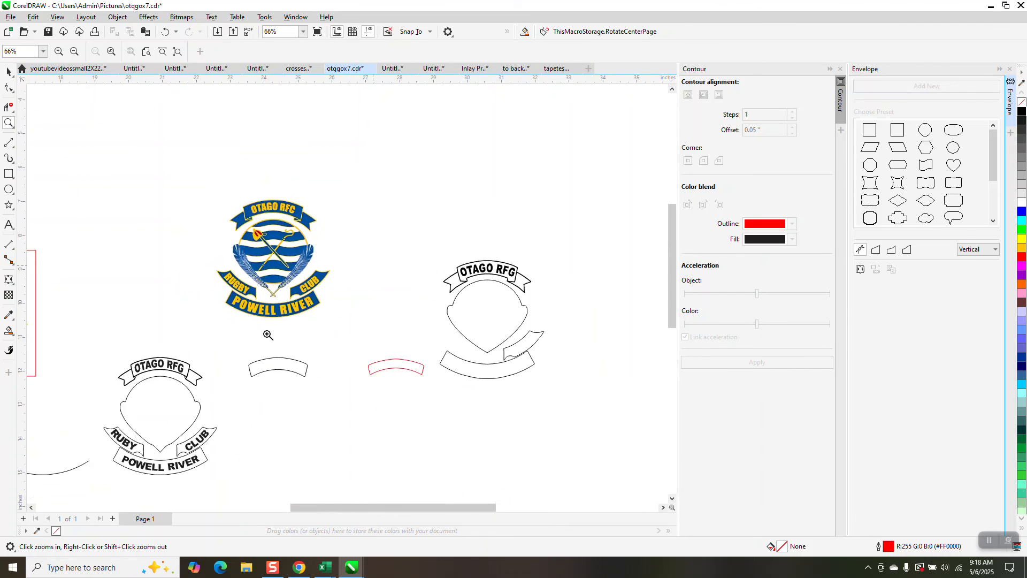
drag(136, 340, 267, 444)
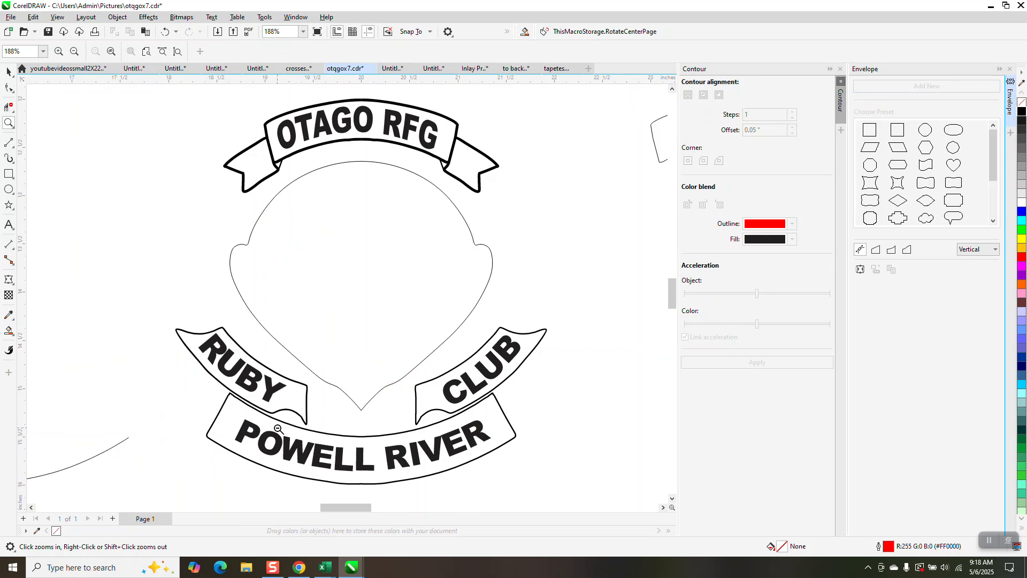